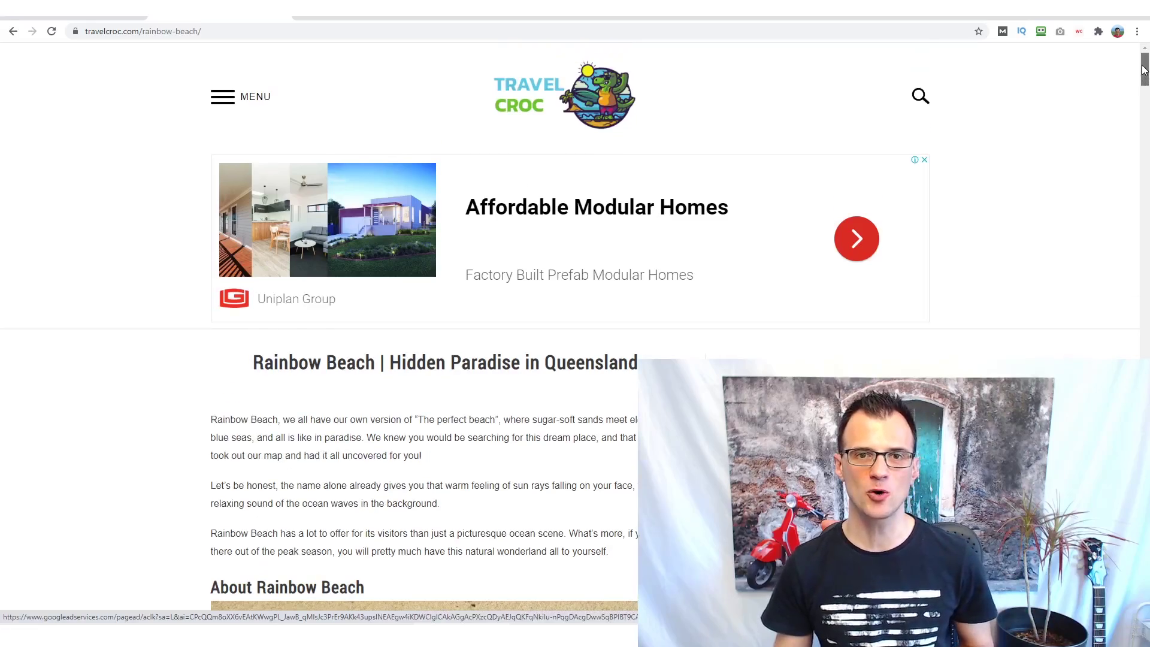
Step: Scroll through the travelcroc Rainbow Beach post, then move on to the Caffeinated Blogger tab
{"action": "mouse_move", "coordinate": [1145, 82]}
{"action": "left_mouse_down"}
{"action": "mouse_move", "coordinate": [1145, 488]}
{"action": "mouse_move", "coordinate": [1145, 82]}
{"action": "left_mouse_up"}
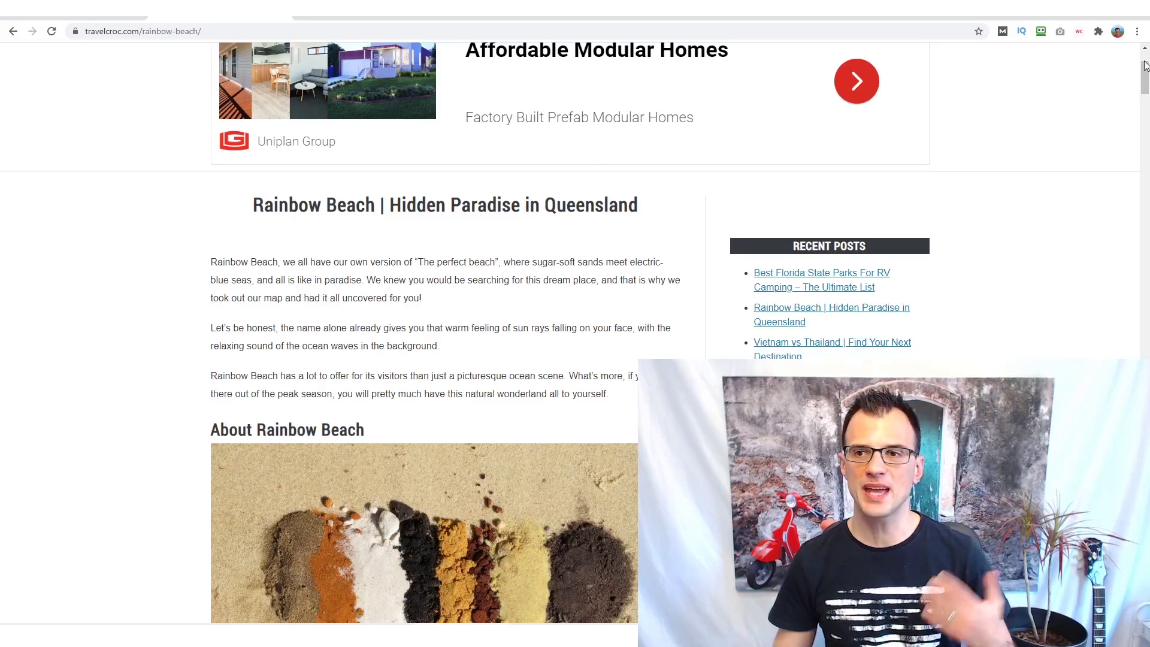
{"action": "left_click_drag", "start_coordinate": [1145, 72], "coordinate": [1144, 71]}
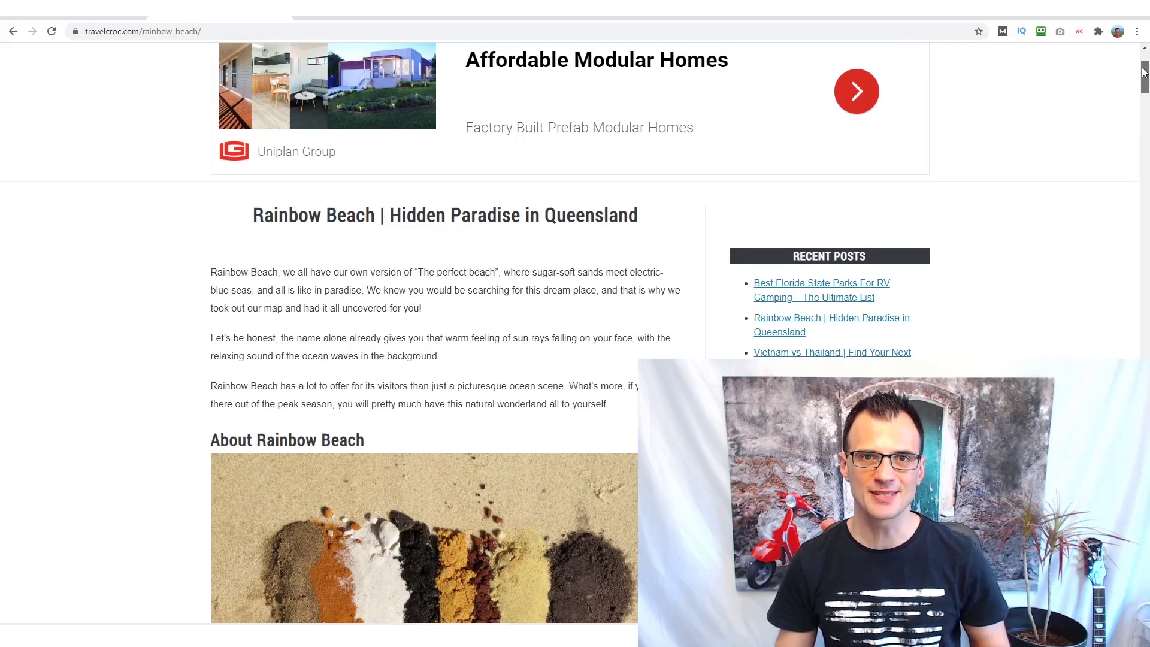
{"action": "left_click_drag", "start_coordinate": [1145, 71], "coordinate": [1145, 75]}
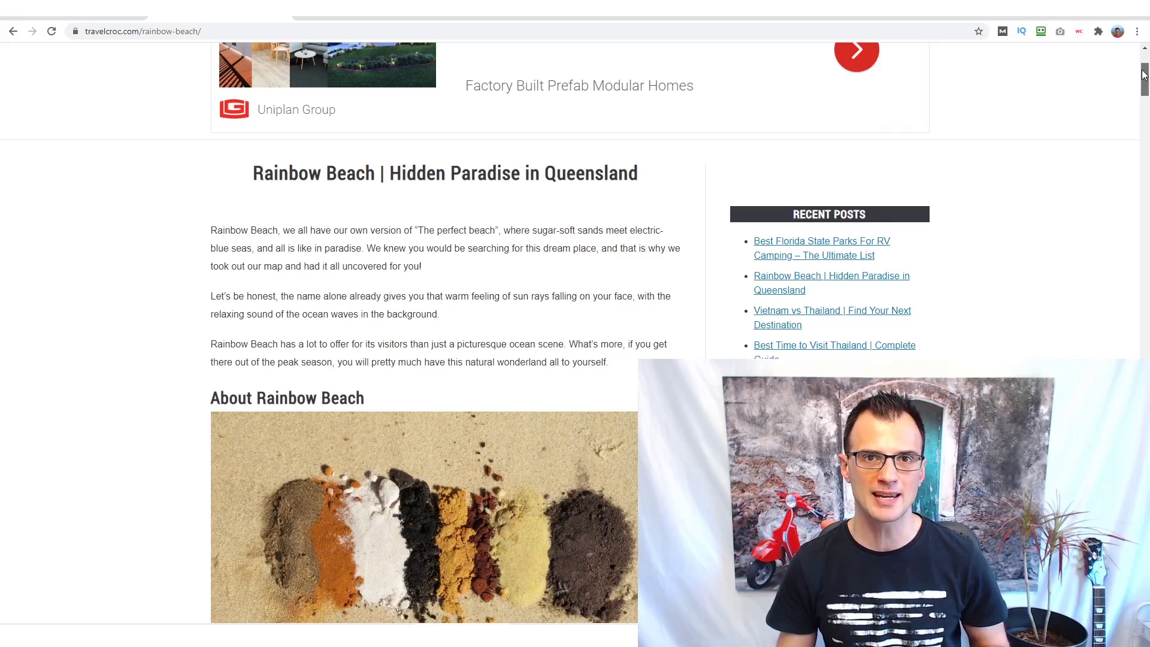
{"action": "left_click_drag", "start_coordinate": [1144, 75], "coordinate": [1120, 428]}
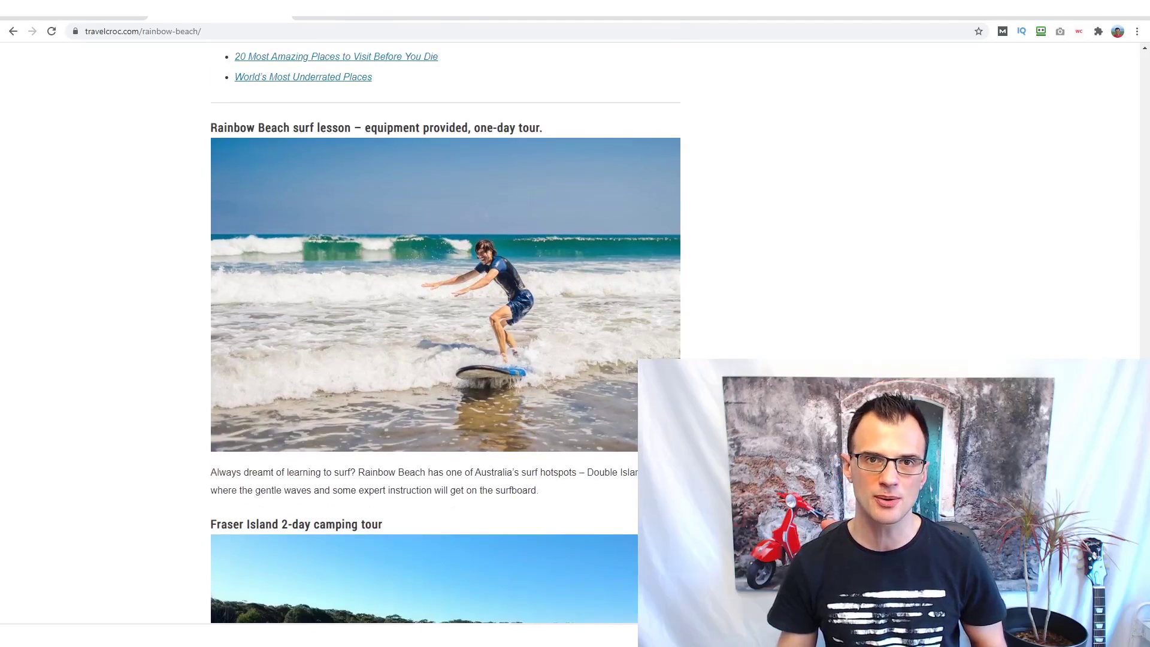
{"action": "key", "text": "ctrl+Tab"}
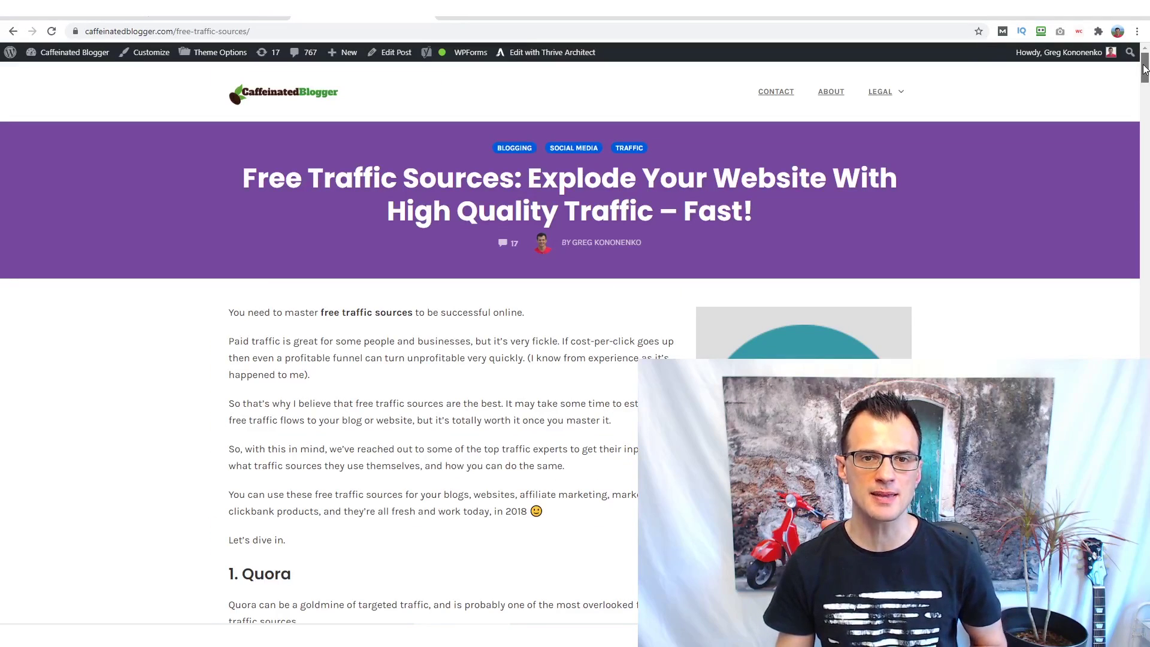
Step: Scroll the free traffic sources article, then bring up the Australia search results
{"action": "mouse_move", "coordinate": [1144, 69]}
{"action": "left_mouse_down"}
{"action": "mouse_move", "coordinate": [1146, 235]}
{"action": "mouse_move", "coordinate": [1132, 305]}
{"action": "mouse_move", "coordinate": [1144, 321]}
{"action": "mouse_move", "coordinate": [1145, 384]}
{"action": "mouse_move", "coordinate": [1135, 75]}
{"action": "left_mouse_up"}
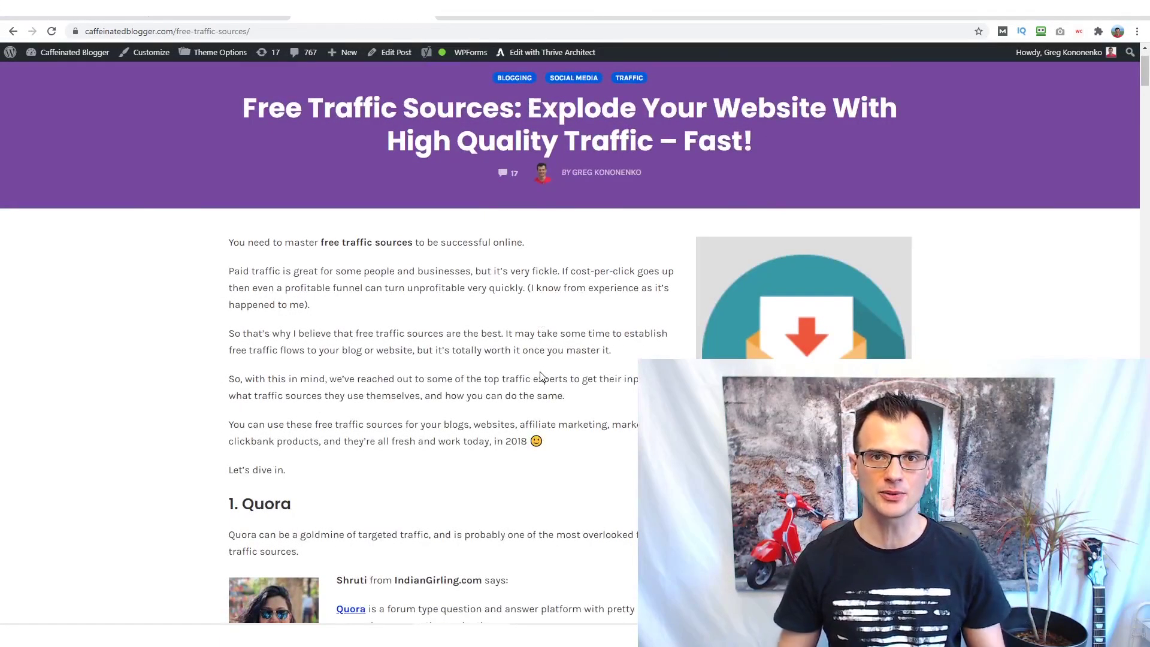
{"action": "key", "text": "alt+Tab"}
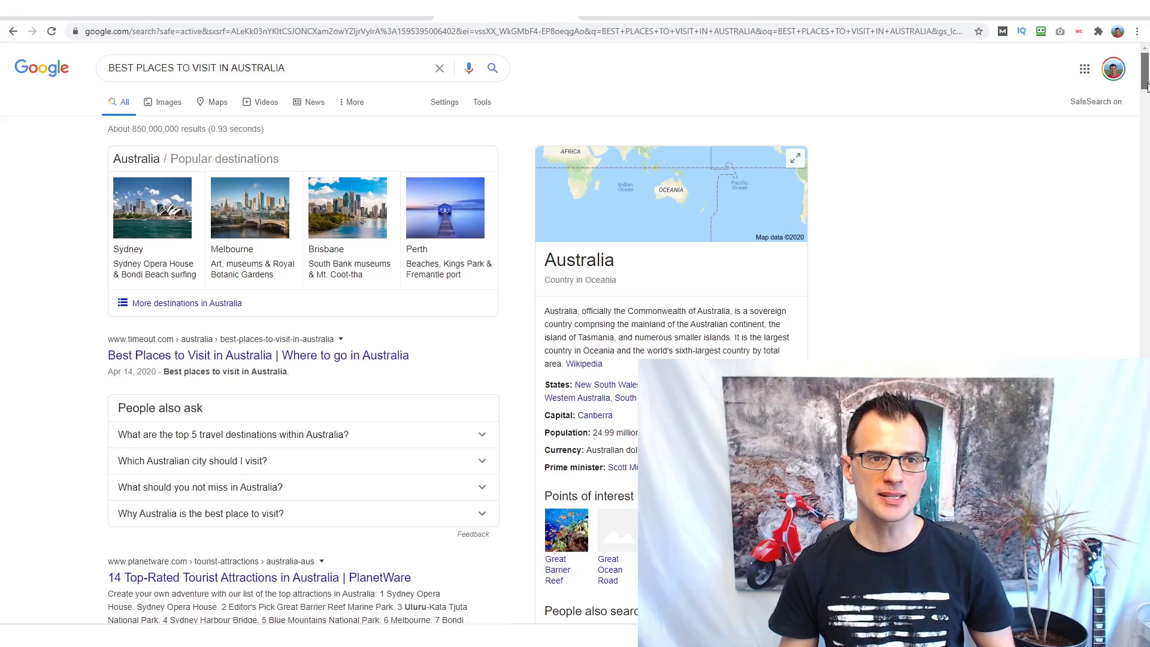
Step: Scroll through the Google results for best places to visit in Australia, checking the Rainbow Beach tab
{"action": "left_click_drag", "start_coordinate": [1147, 87], "coordinate": [1146, 103]}
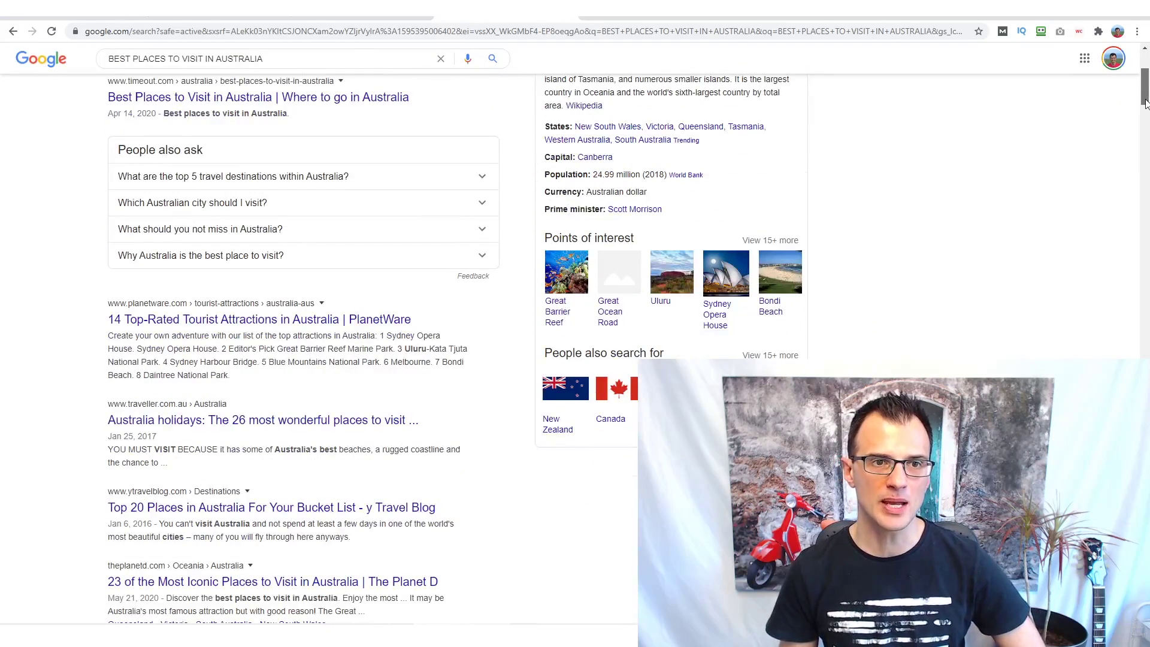
{"action": "scroll", "coordinate": [18, 361], "scroll_direction": "down", "scroll_amount": 3}
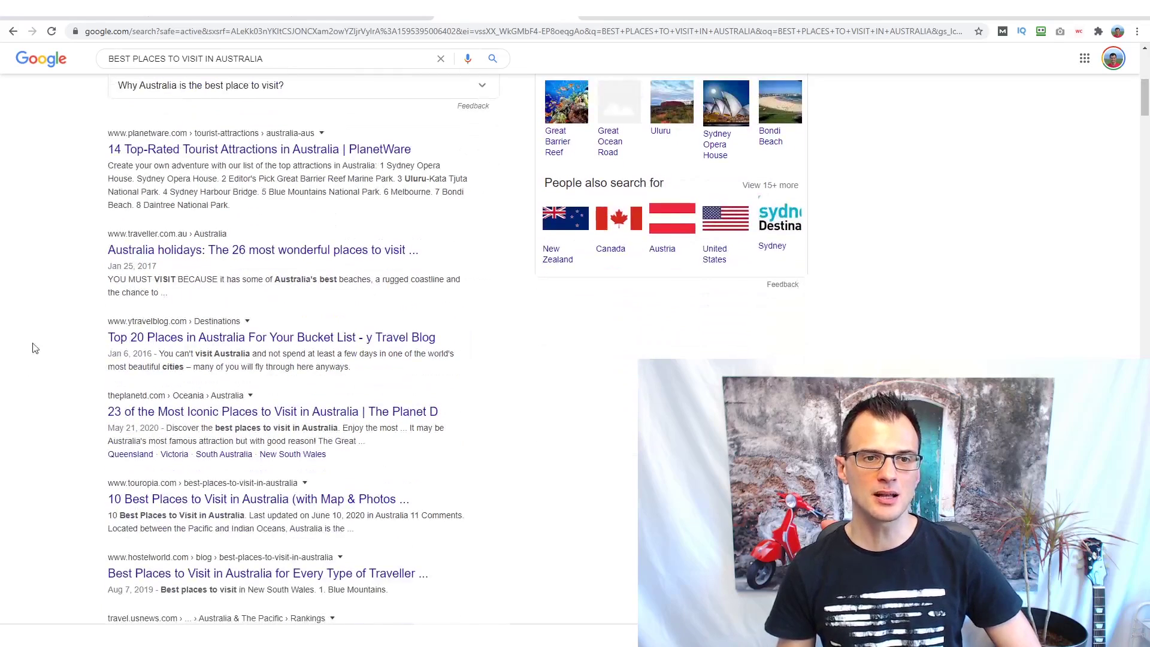
{"action": "scroll", "coordinate": [2, 323], "scroll_direction": "down", "scroll_amount": 3}
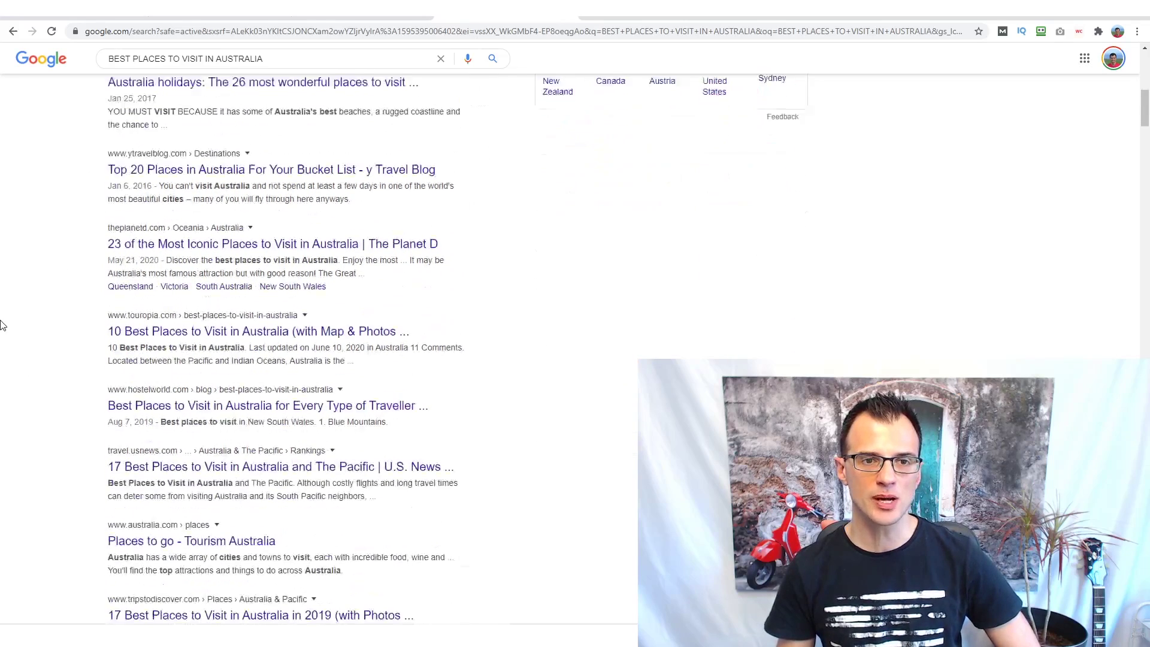
{"action": "scroll", "coordinate": [253, 135], "scroll_direction": "up", "scroll_amount": 1}
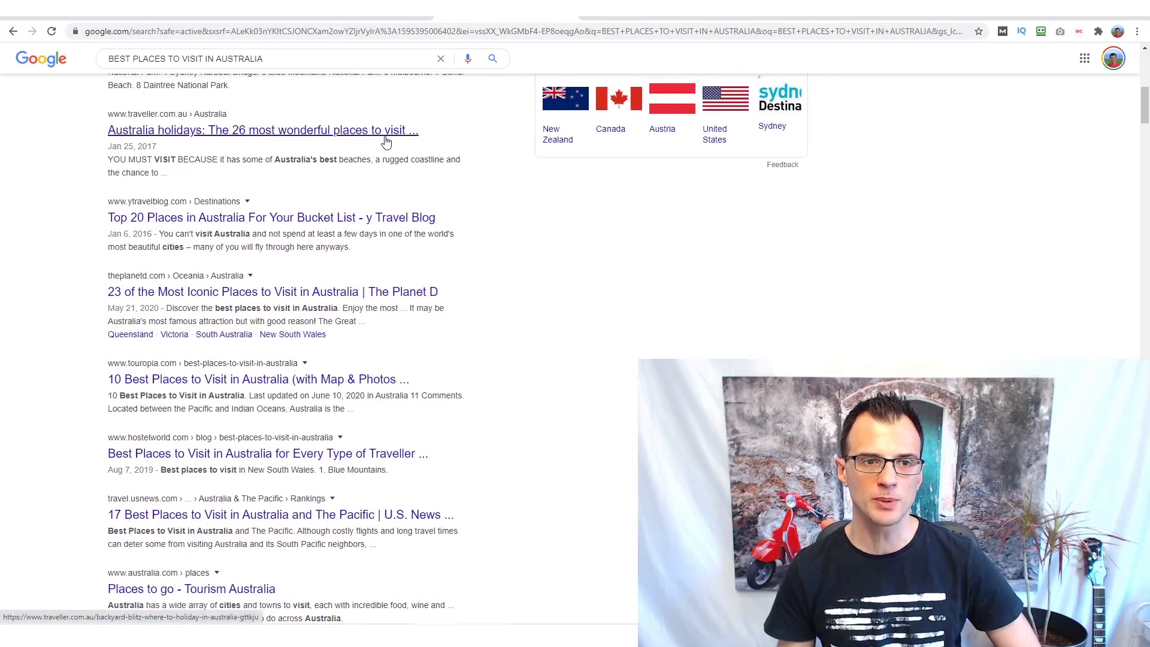
{"action": "scroll", "coordinate": [12, 264], "scroll_direction": "down", "scroll_amount": 4}
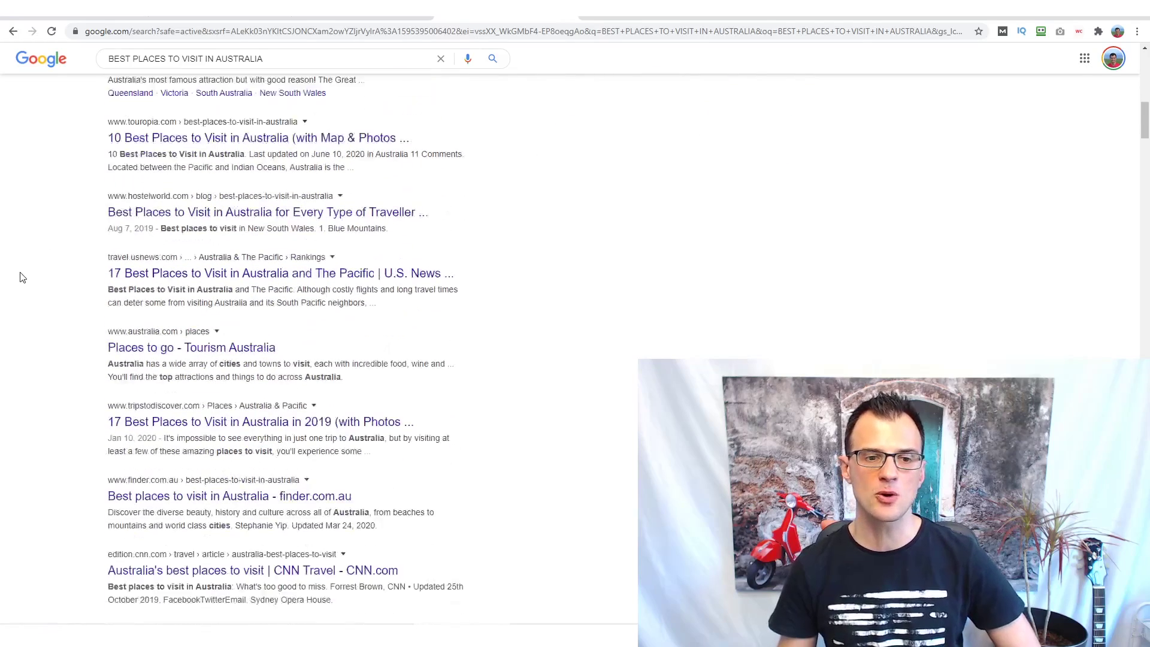
{"action": "scroll", "coordinate": [12, 300], "scroll_direction": "down", "scroll_amount": 1}
{"action": "scroll", "coordinate": [42, 345], "scroll_direction": "down", "scroll_amount": 2}
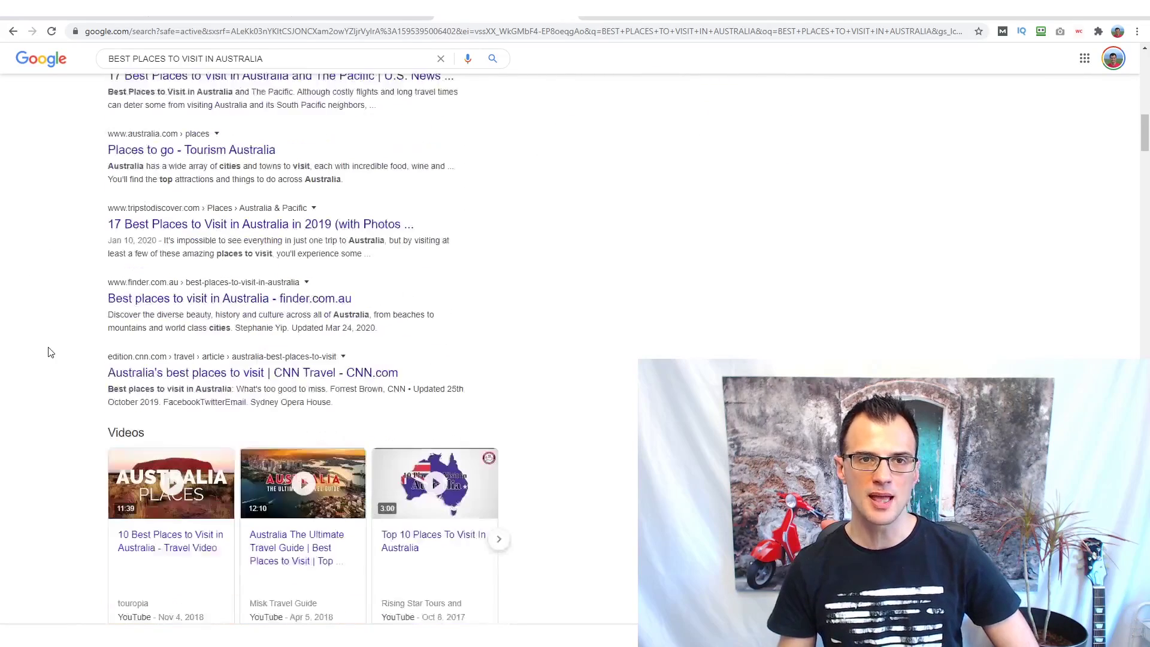
{"action": "scroll", "coordinate": [51, 352], "scroll_direction": "down", "scroll_amount": 1}
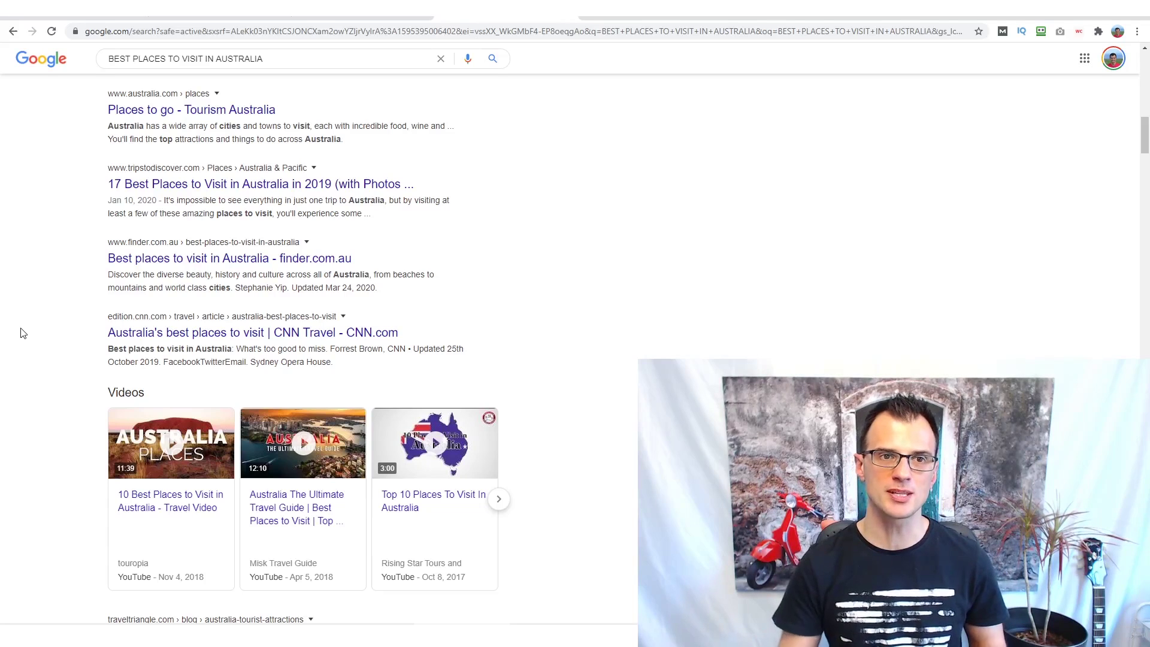
{"action": "left_click", "coordinate": [248, 21]}
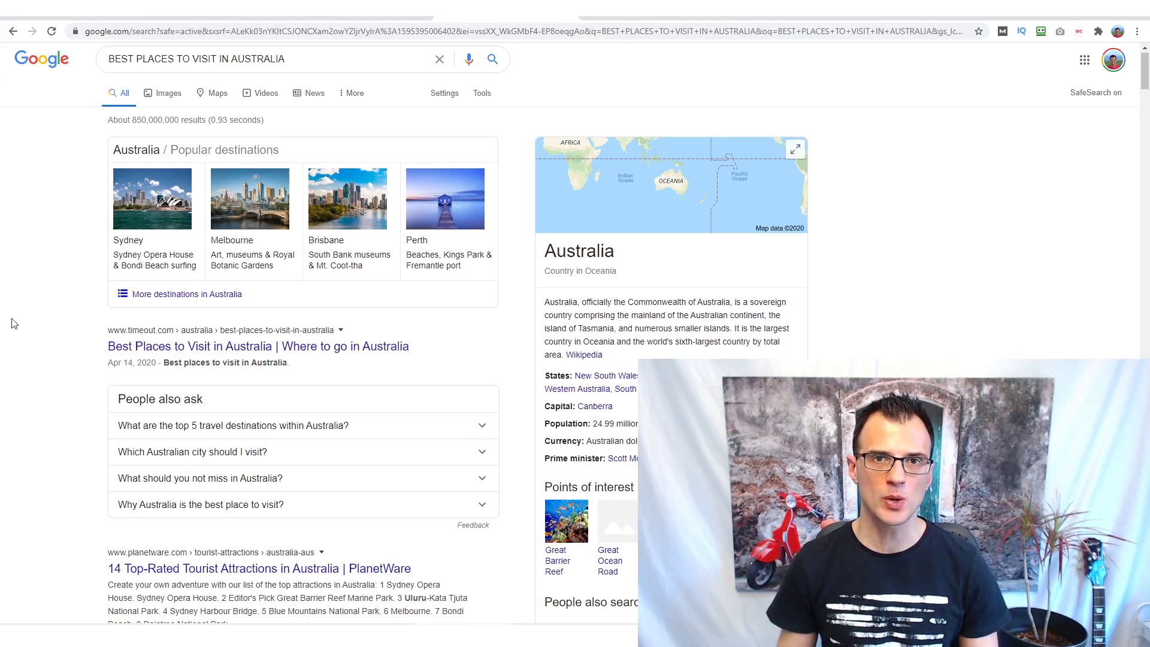
Step: Open the PlanetWare, Top 20 bucket list and 23 Most Iconic Places results in new tabs, then view PlanetWare
{"action": "scroll", "coordinate": [5, 315], "scroll_direction": "down", "scroll_amount": 6}
{"action": "scroll", "coordinate": [28, 264], "scroll_direction": "up", "scroll_amount": 1}
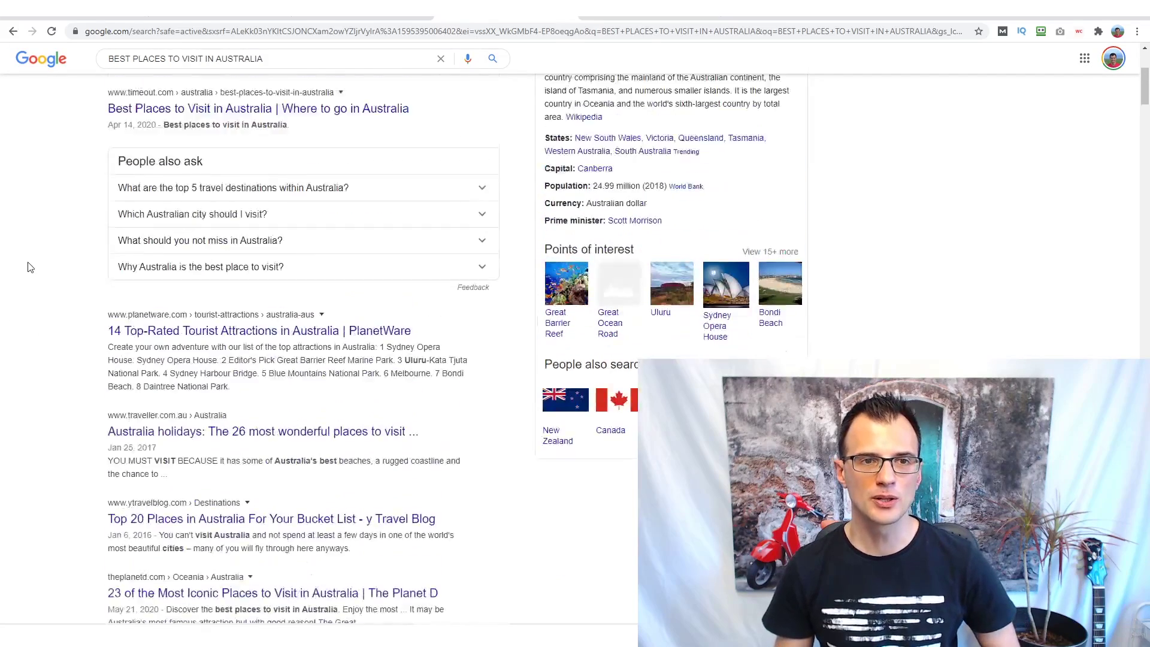
{"action": "scroll", "coordinate": [33, 286], "scroll_direction": "down", "scroll_amount": 1}
{"action": "right_click", "coordinate": [296, 211]}
{"action": "left_click", "coordinate": [361, 220]}
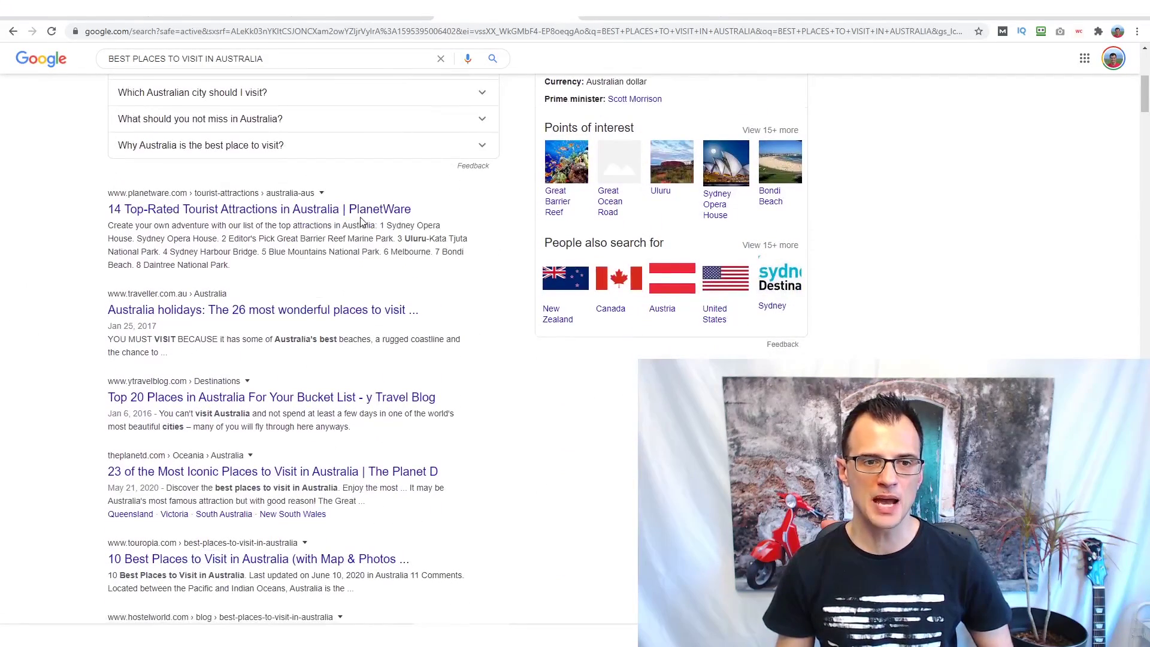
{"action": "scroll", "coordinate": [3, 309], "scroll_direction": "down", "scroll_amount": 2}
{"action": "right_click", "coordinate": [336, 277]}
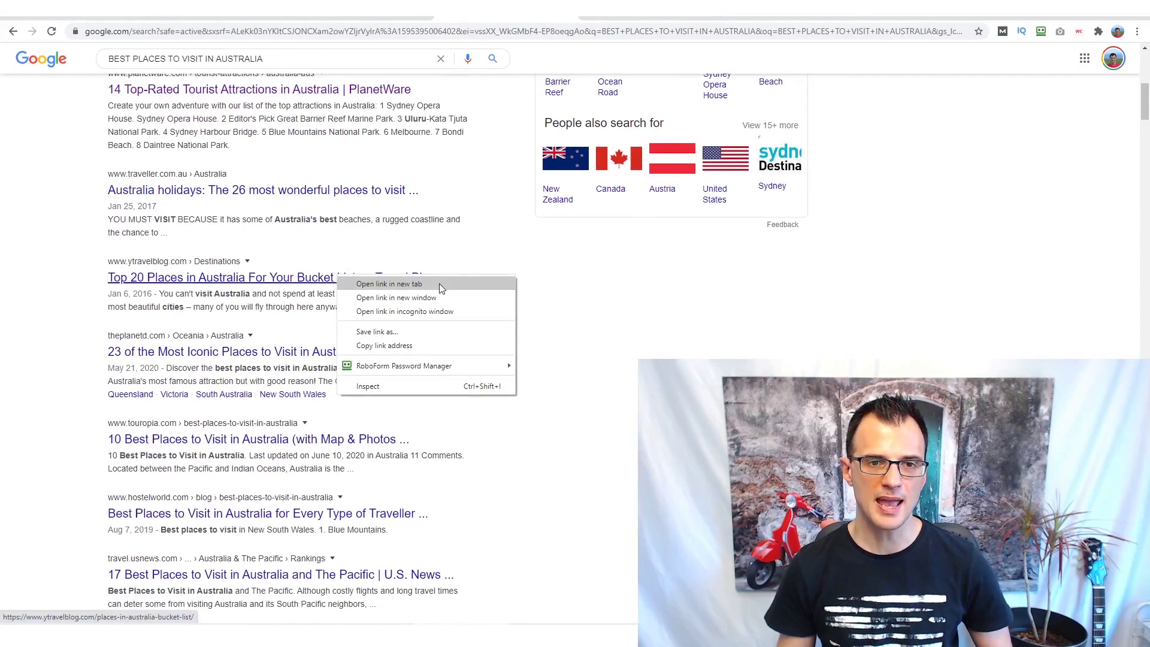
{"action": "left_click", "coordinate": [439, 284]}
{"action": "right_click", "coordinate": [216, 354]}
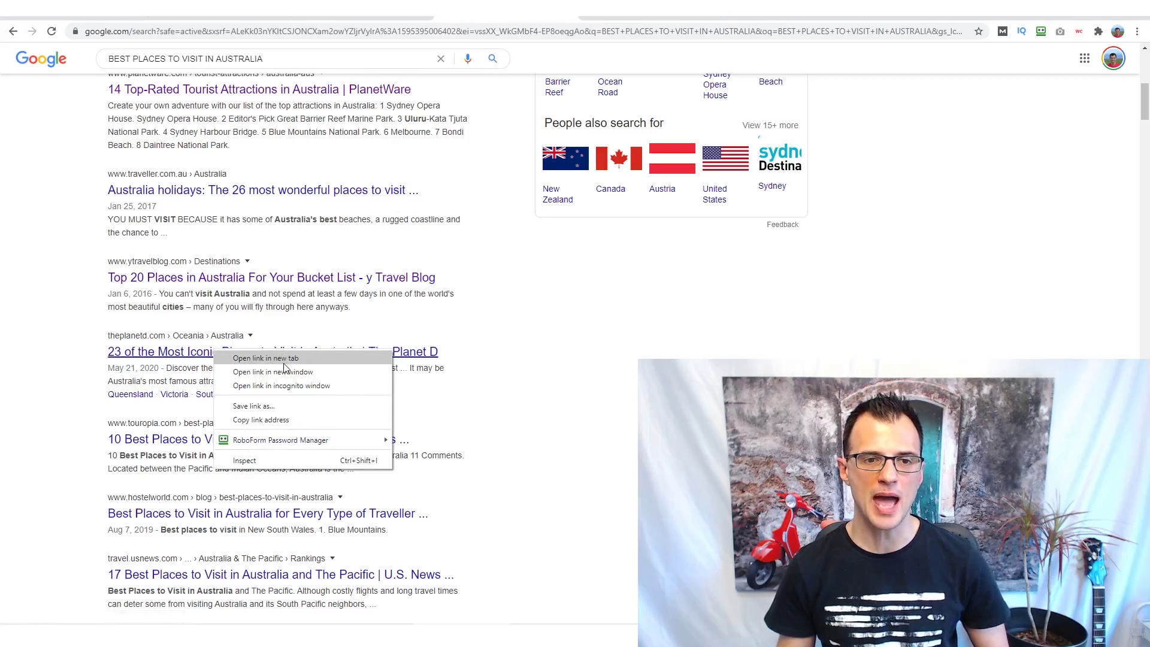
{"action": "left_click", "coordinate": [285, 358]}
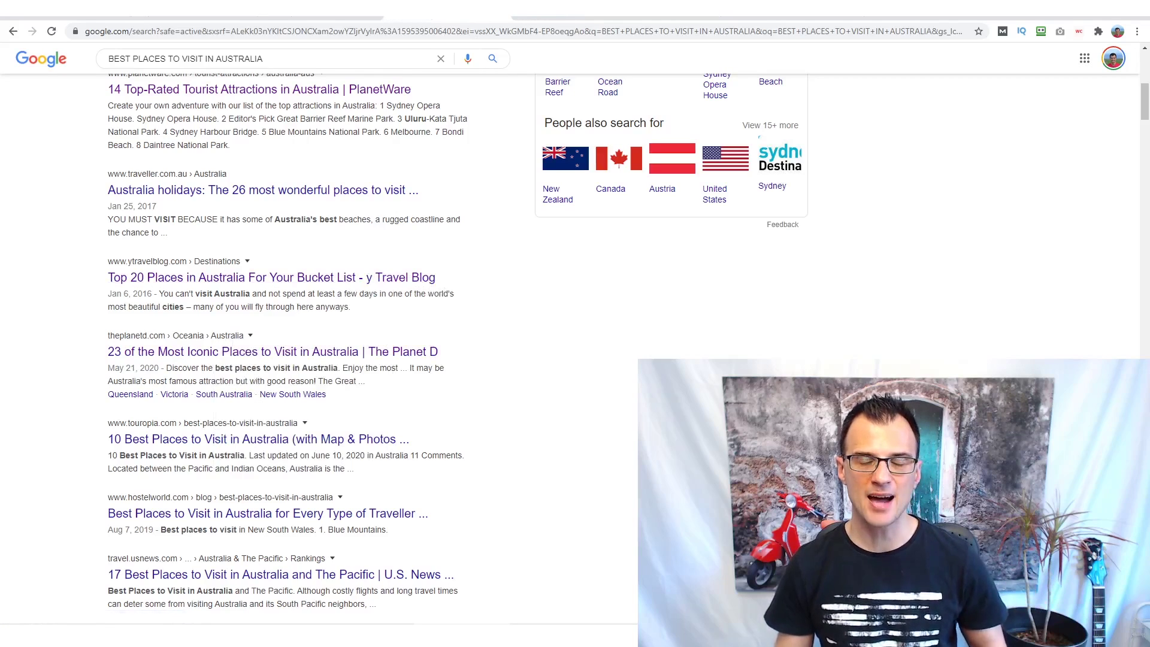
{"action": "scroll", "coordinate": [419, 300], "scroll_direction": "up", "scroll_amount": 4}
{"action": "left_click", "coordinate": [572, 18]}
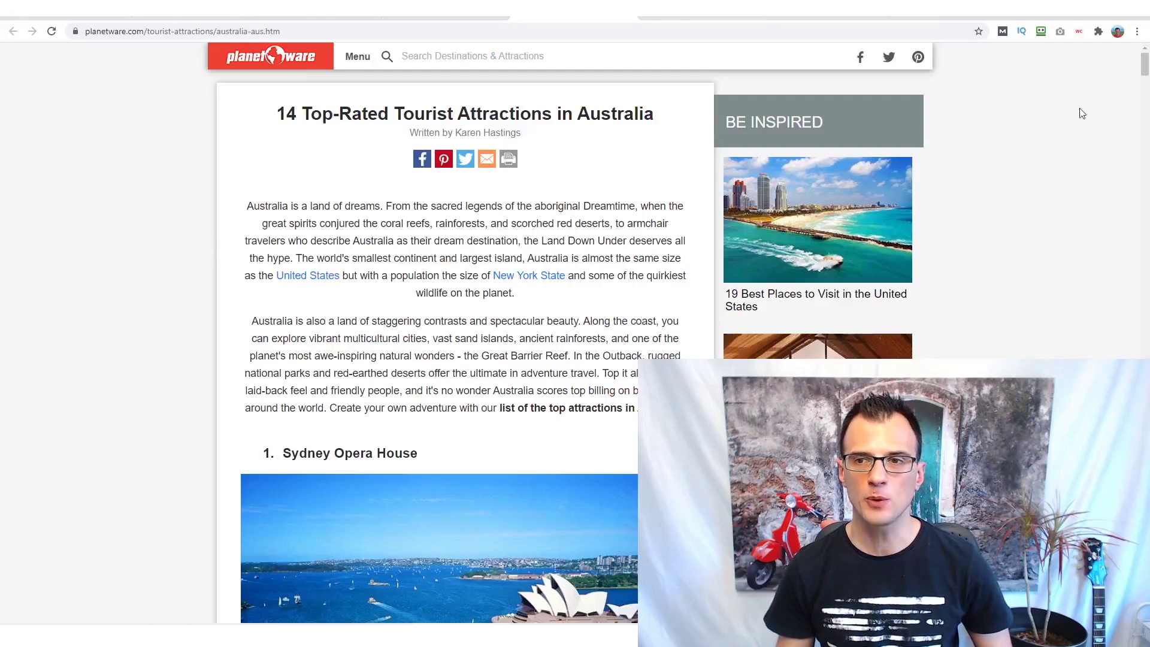
Step: Skim the PlanetWare and ytravelblog articles, then scroll The Planet D article to Kangaroo Island
{"action": "scroll", "coordinate": [1145, 77], "scroll_direction": "down", "scroll_amount": 2}
{"action": "left_click_drag", "start_coordinate": [1145, 76], "coordinate": [1145, 176]}
{"action": "key", "text": "ctrl+Tab"}
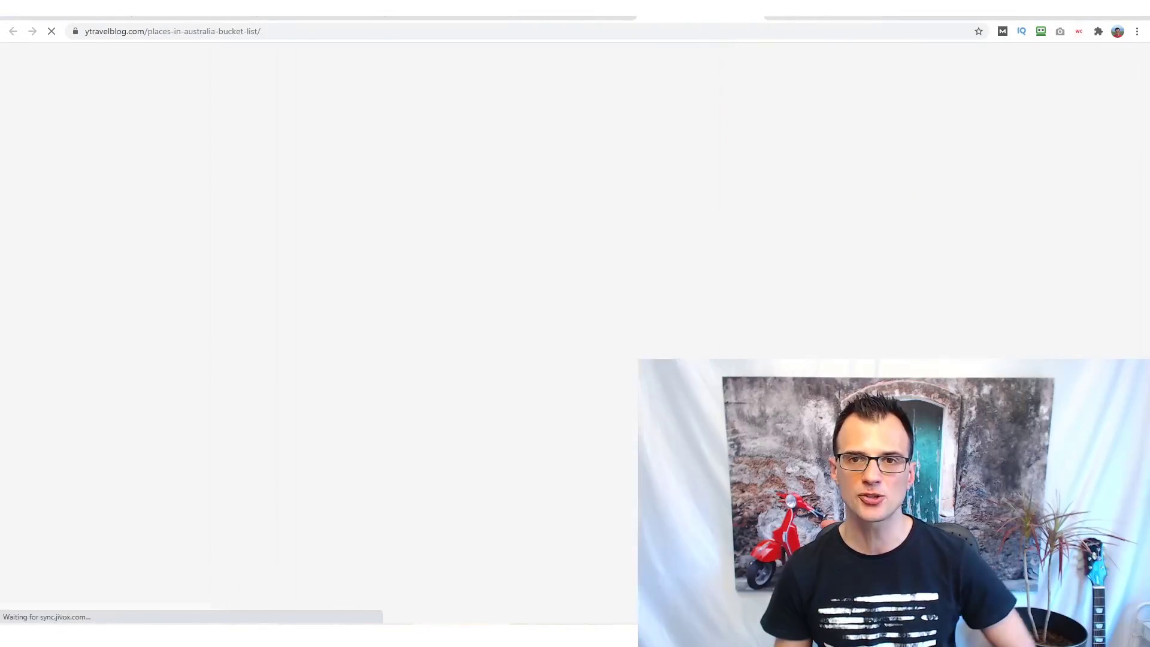
{"action": "left_click_drag", "start_coordinate": [1145, 70], "coordinate": [1126, 218]}
{"action": "left_click", "coordinate": [829, 18]}
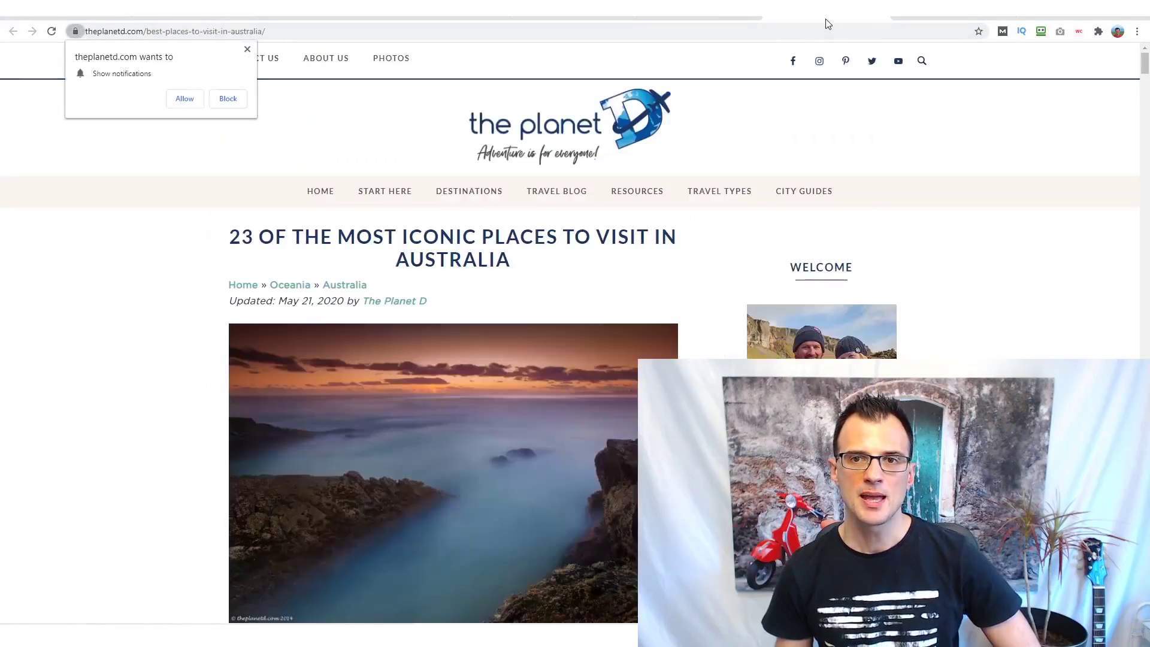
{"action": "left_click_drag", "start_coordinate": [1145, 82], "coordinate": [1107, 267]}
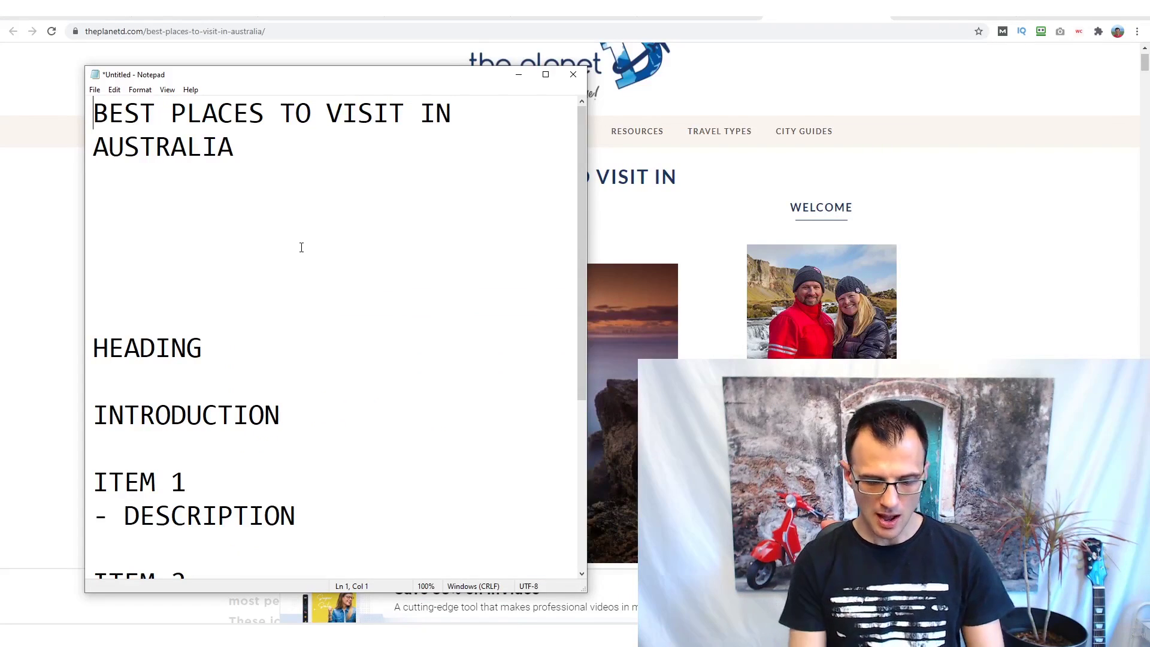
Step: Copy the Sydney Harbour Bridge heading from PlanetWare into the Notepad list under the title
{"action": "type", "text": "7"}
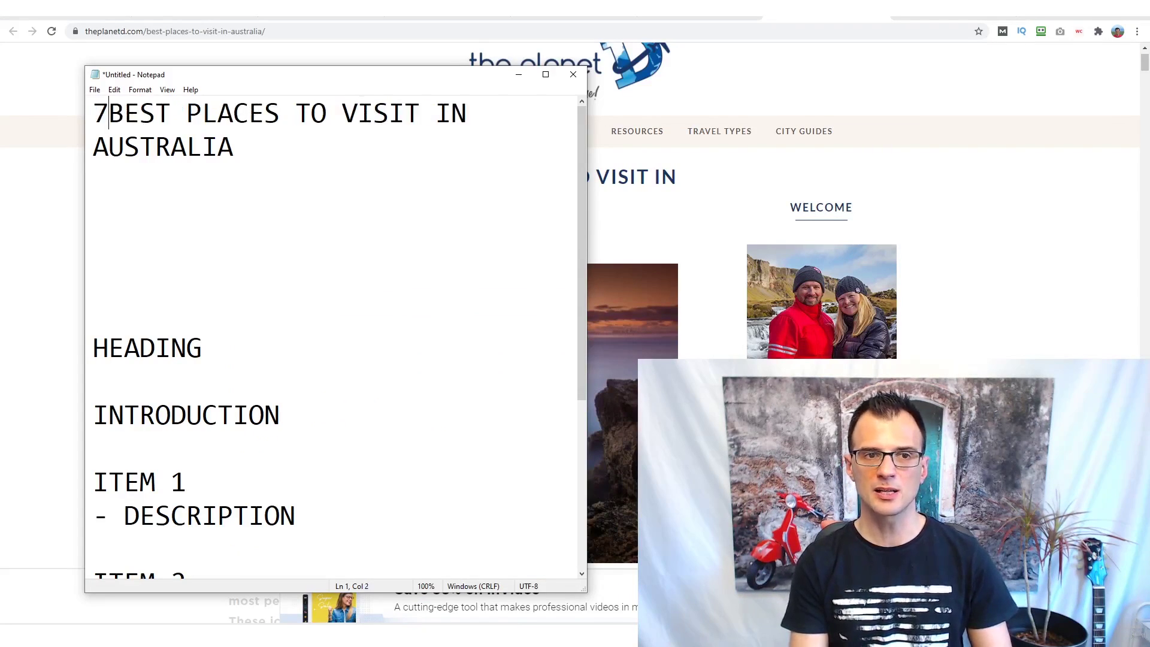
{"action": "left_click", "coordinate": [188, 197]}
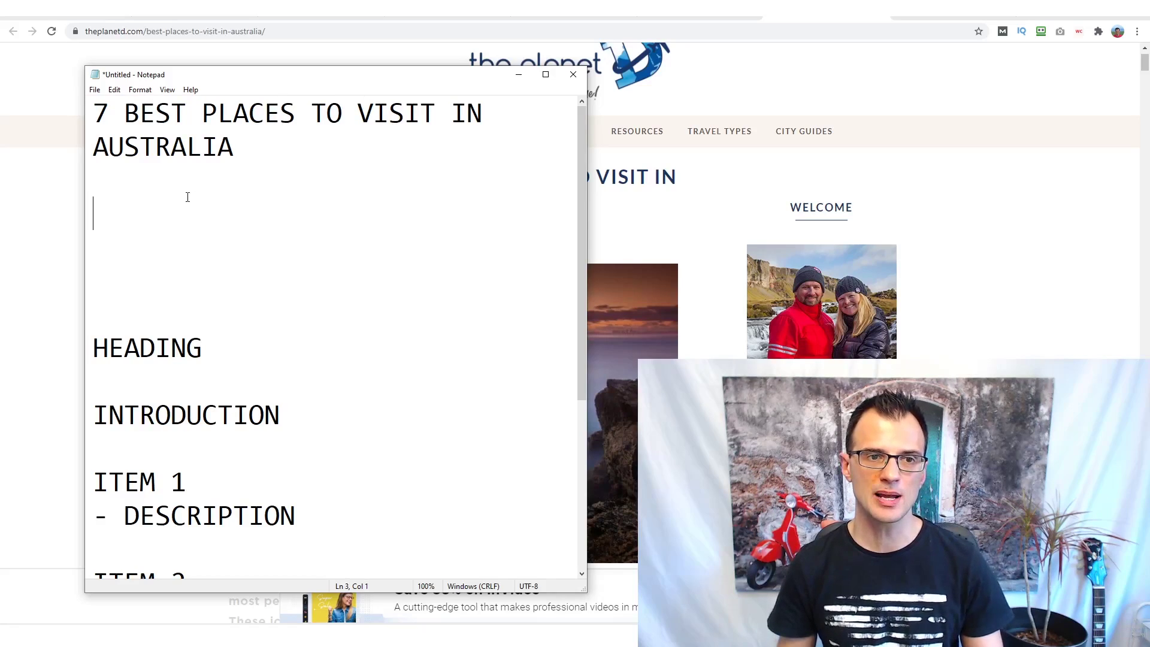
{"action": "left_click", "coordinate": [486, 27]}
{"action": "left_click", "coordinate": [568, 20]}
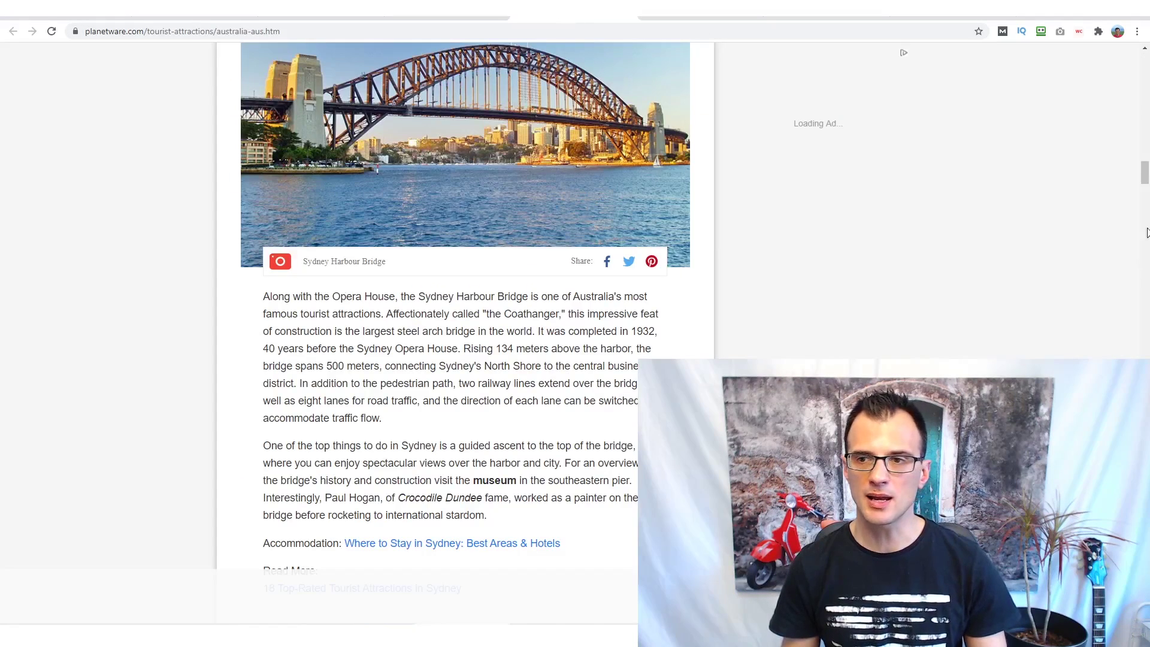
{"action": "mouse_move", "coordinate": [1145, 168]}
{"action": "left_mouse_down"}
{"action": "mouse_move", "coordinate": [1145, 145]}
{"action": "mouse_move", "coordinate": [1145, 170]}
{"action": "left_mouse_up"}
{"action": "mouse_move", "coordinate": [432, 194]}
{"action": "left_mouse_down"}
{"action": "mouse_move", "coordinate": [286, 194]}
{"action": "mouse_move", "coordinate": [435, 196]}
{"action": "left_mouse_up"}
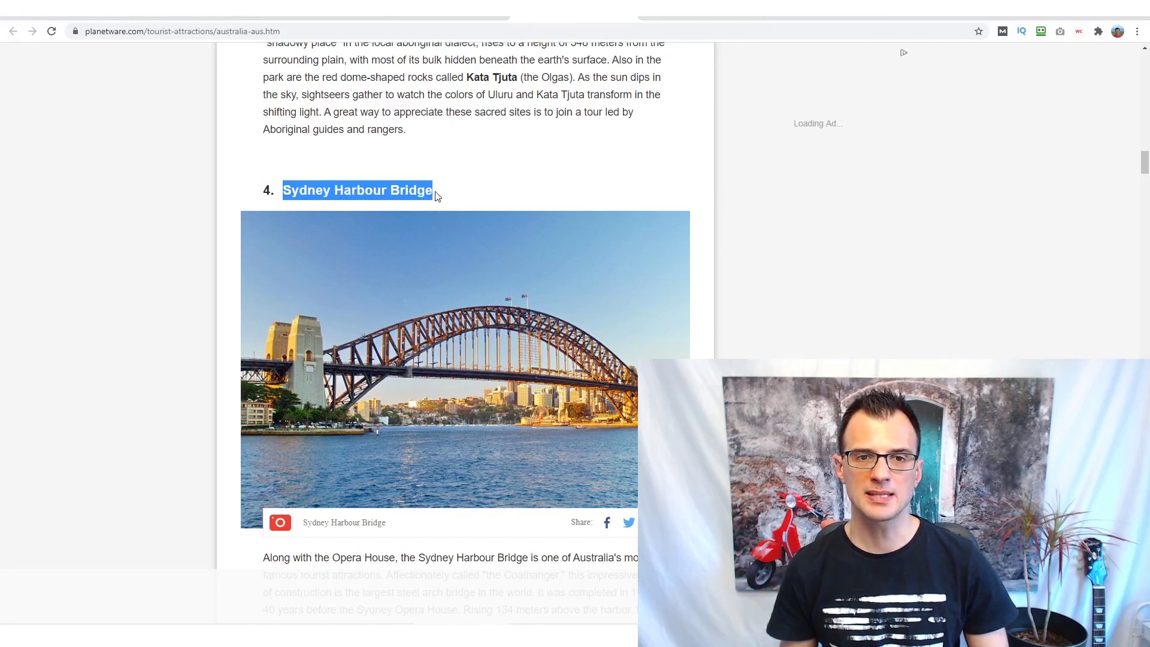
{"action": "key", "text": "ctrl+c"}
{"action": "key", "text": "alt+Tab"}
{"action": "key", "text": "ctrl+v"}
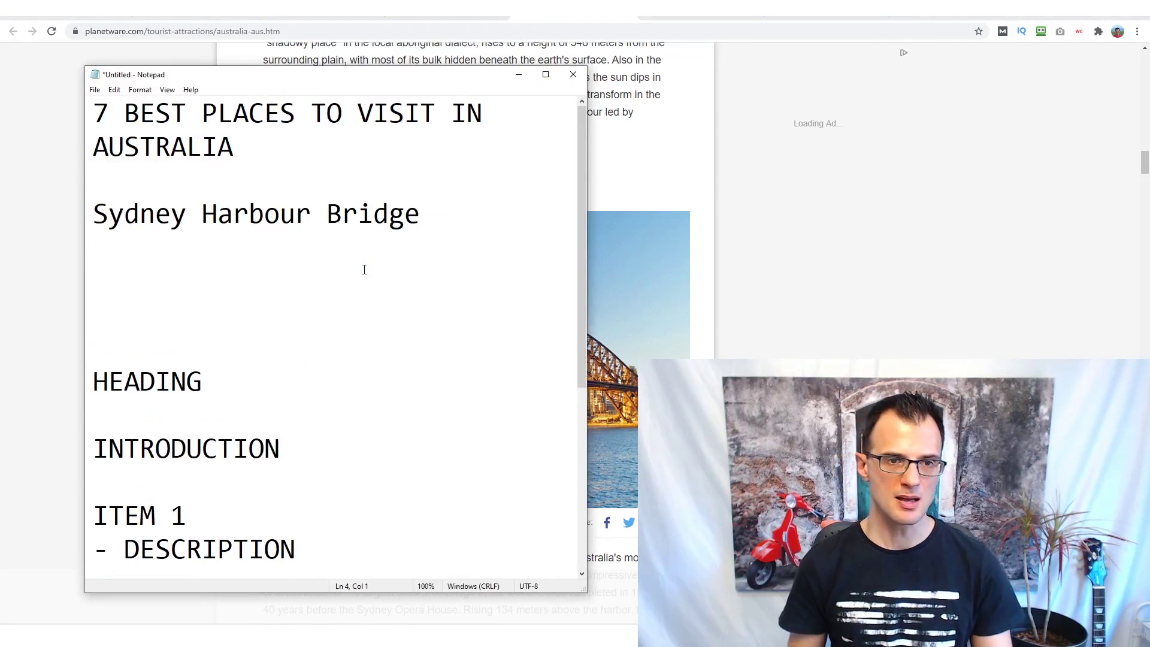
{"action": "key", "text": "Return"}
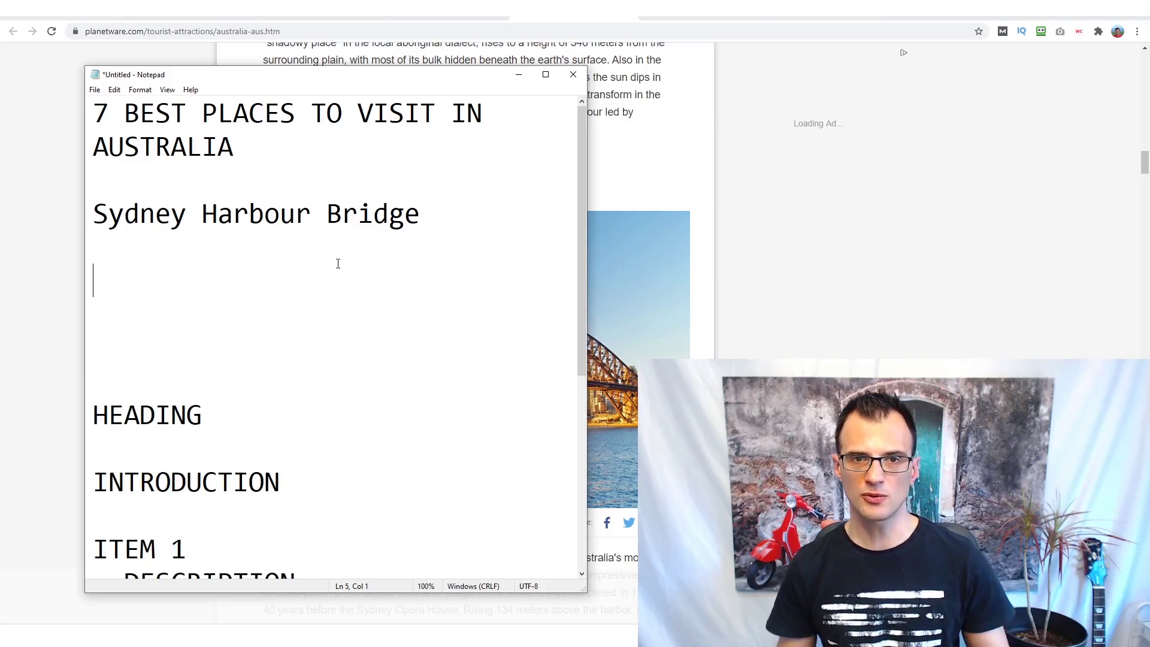
Step: Copy the Bondi Beach heading into the notes below Sydney Harbour Bridge
{"action": "left_click_drag", "start_coordinate": [1148, 209], "coordinate": [1141, 275]}
{"action": "left_click_drag", "start_coordinate": [383, 137], "coordinate": [280, 136]}
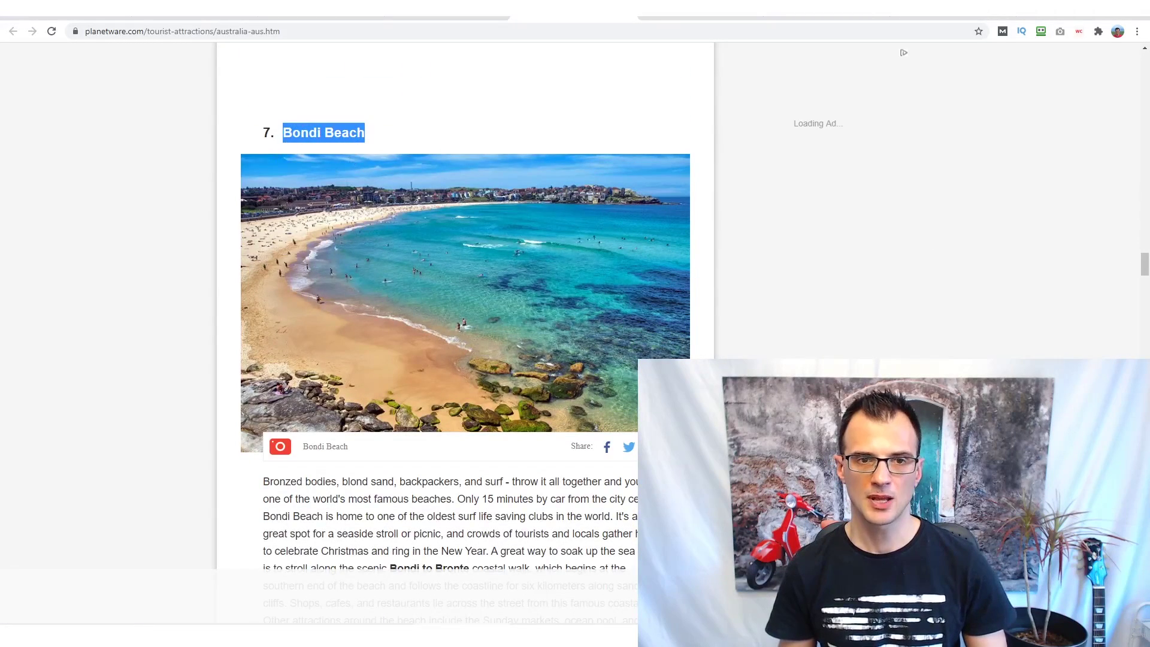
{"action": "key", "text": "ctrl+c"}
{"action": "key", "text": "alt+Tab"}
{"action": "key", "text": "ctrl+v"}
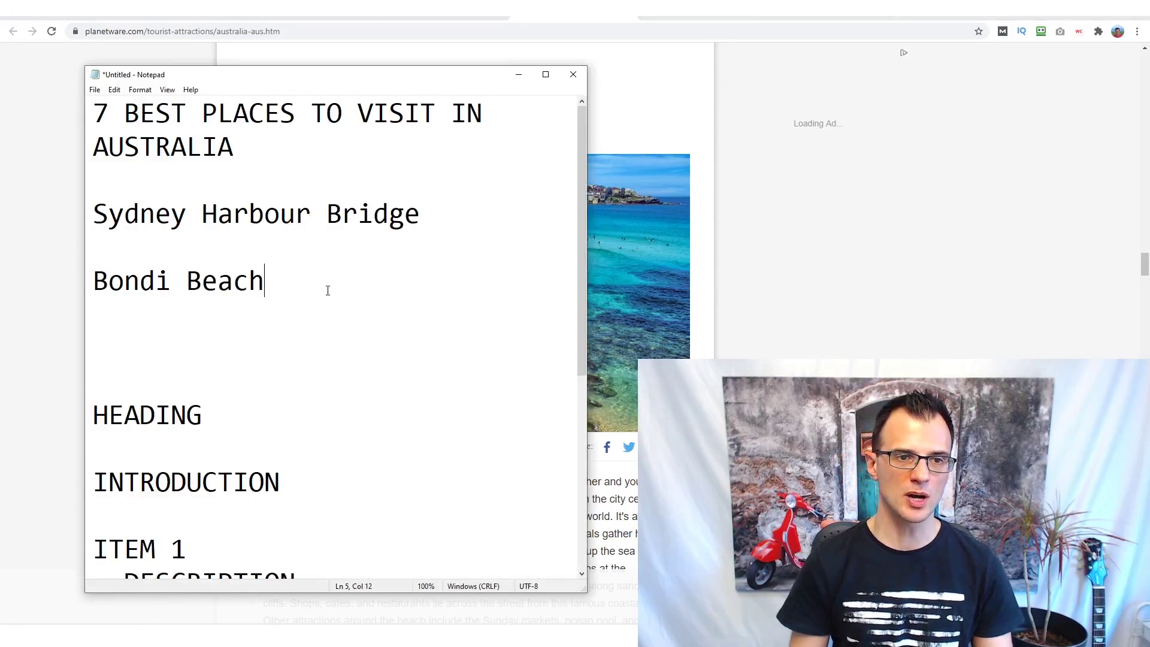
{"action": "key", "text": "Return"}
{"action": "key", "text": "Return"}
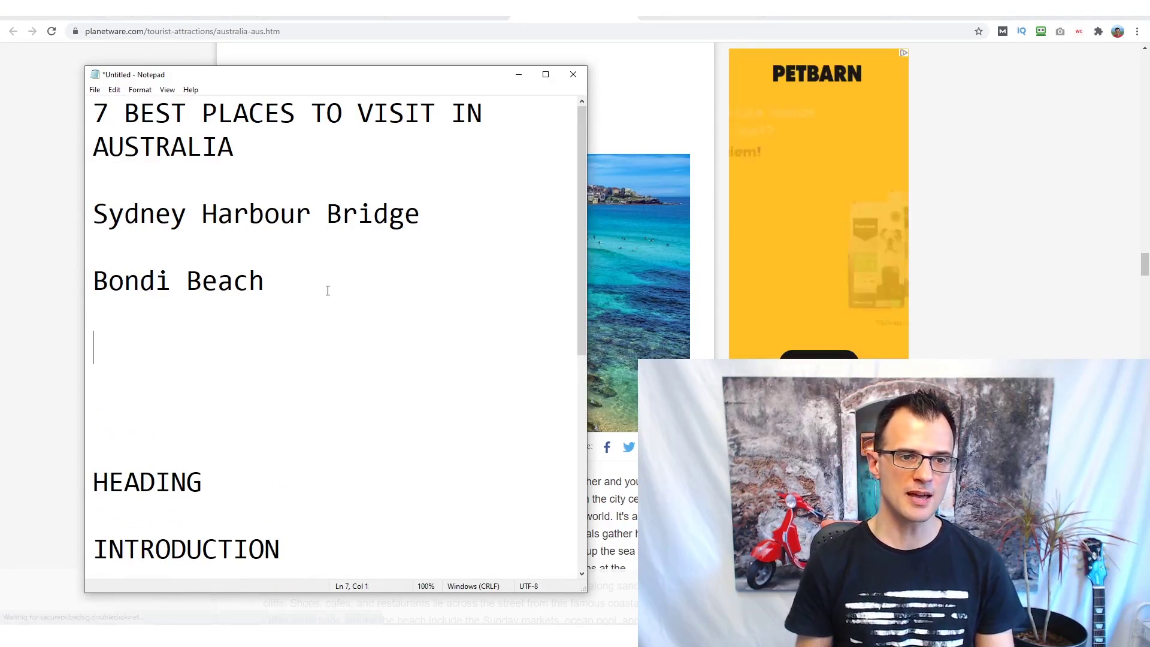
Step: Paste the PlanetWare page address below Bondi Beach in the notes
{"action": "left_click", "coordinate": [298, 35]}
{"action": "key", "text": "ctrl+c"}
{"action": "key", "text": "alt+Tab"}
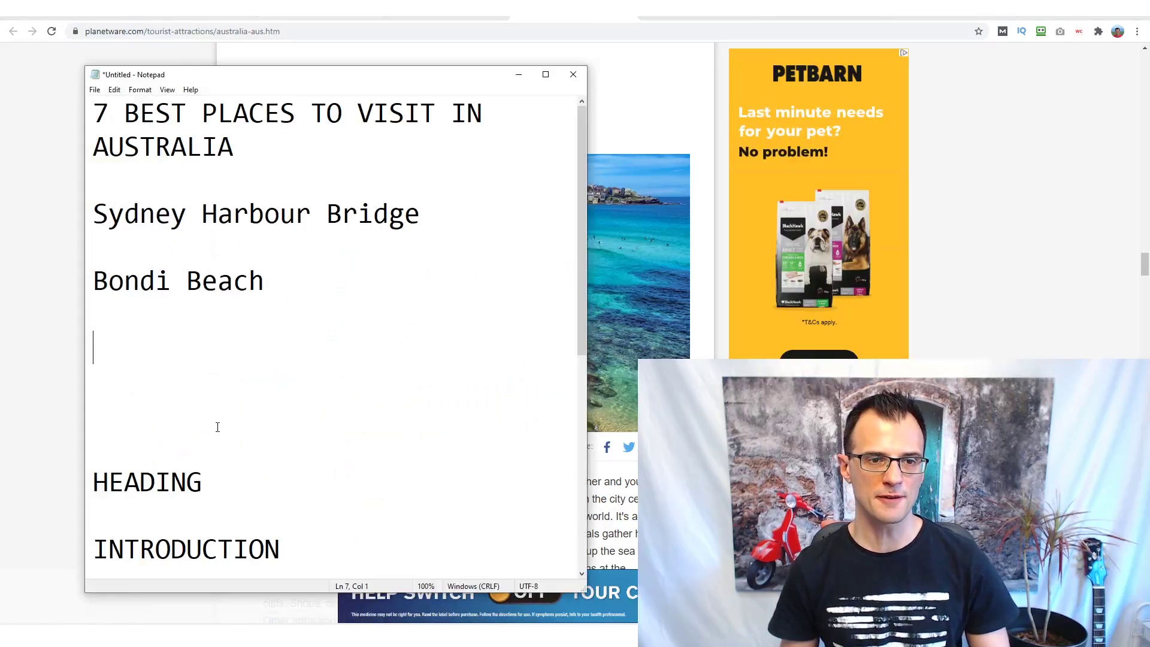
{"action": "key", "text": "ctrl+v"}
{"action": "key", "text": "Return"}
{"action": "key", "text": "Return"}
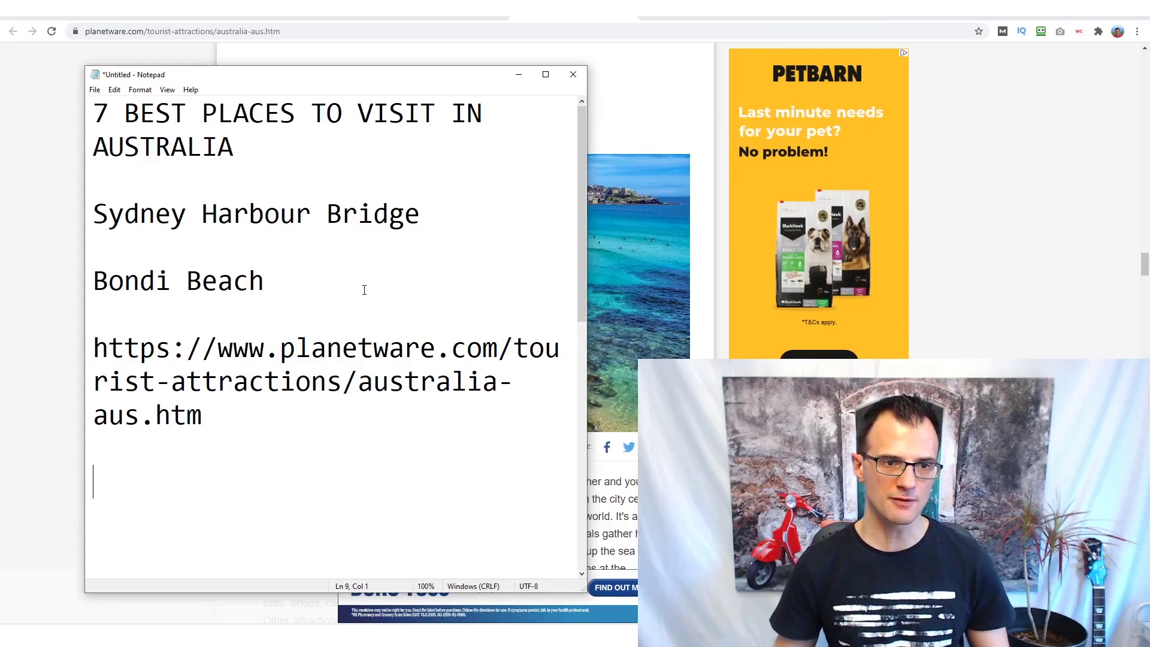
{"action": "left_click", "coordinate": [547, 30]}
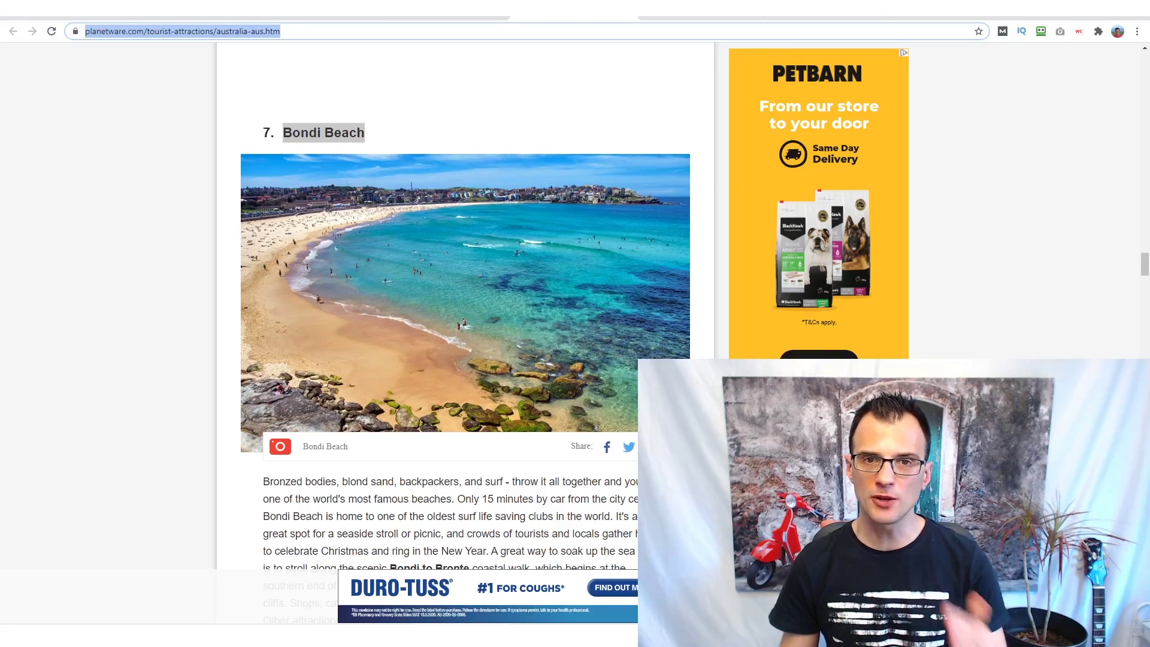
Step: Copy the Broome, Western Australia and Byron Bay, NSW headings from ytravelblog into the notes
{"action": "scroll", "coordinate": [613, 514], "scroll_direction": "down", "scroll_amount": 4}
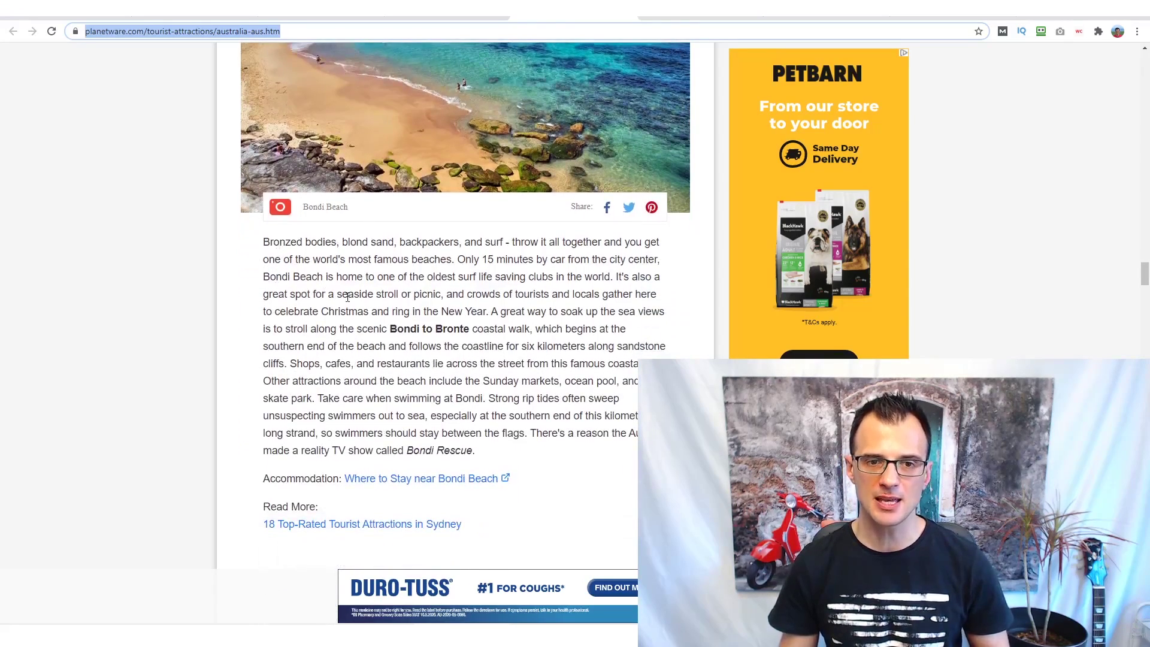
{"action": "left_click", "coordinate": [695, 18]}
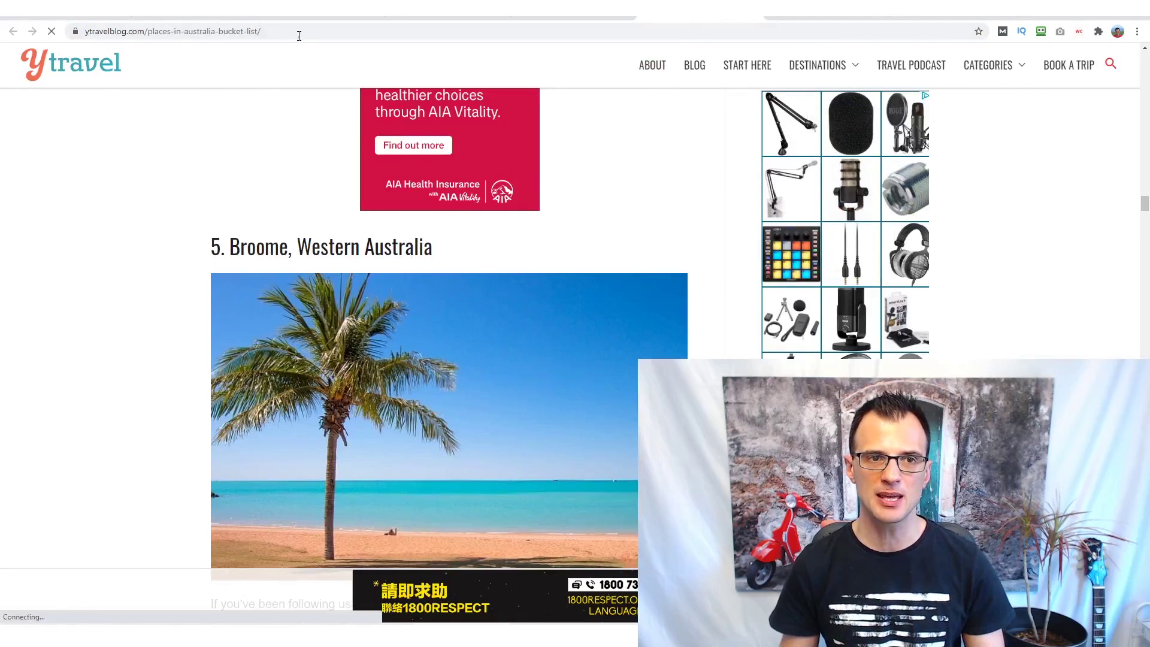
{"action": "triple_click", "coordinate": [254, 243]}
{"action": "scroll", "coordinate": [253, 364], "scroll_direction": "down", "scroll_amount": 9}
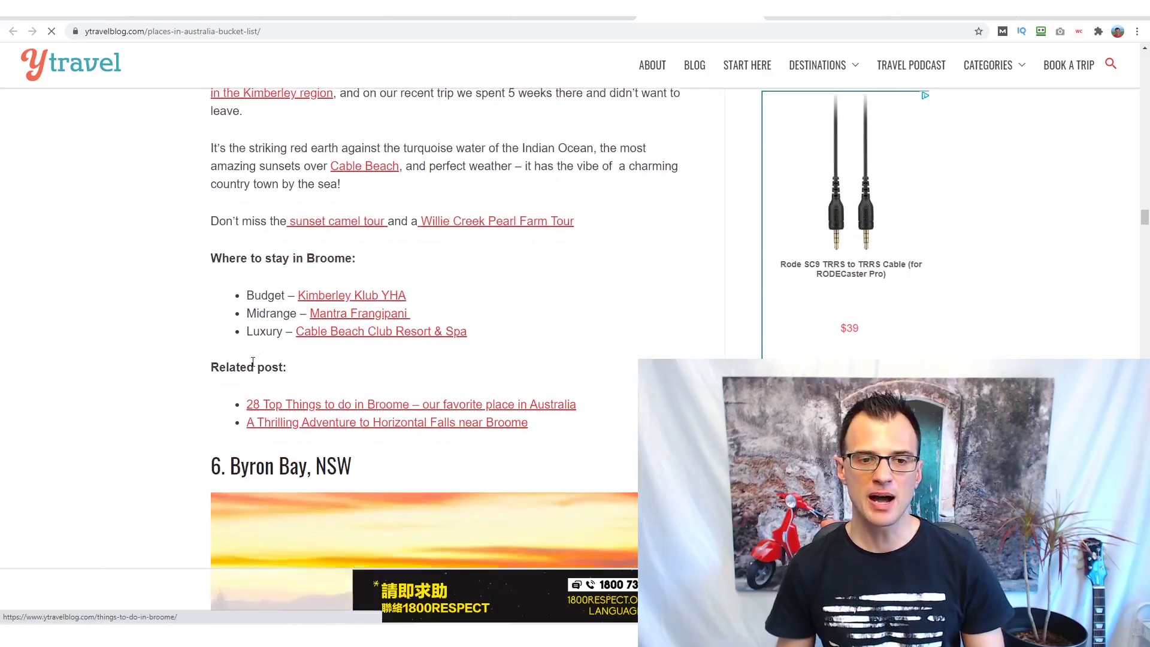
{"action": "triple_click", "coordinate": [260, 464]}
{"action": "key", "text": "alt+Tab"}
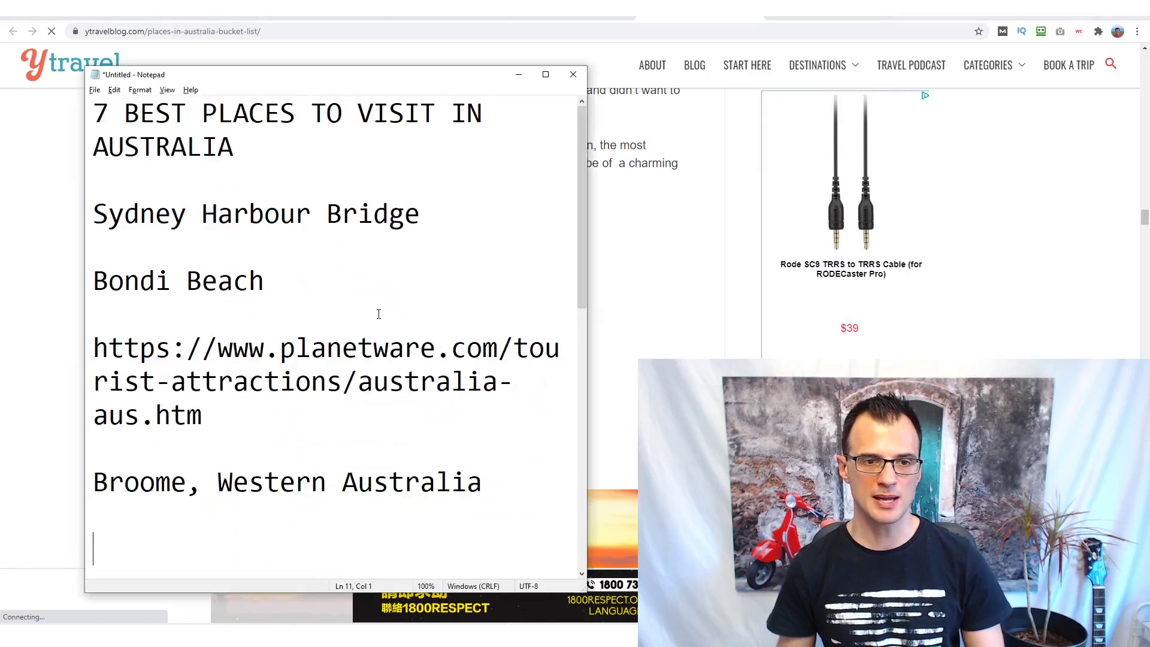
{"action": "key", "text": "ctrl+v"}
{"action": "key", "text": "Return"}
{"action": "key", "text": "Return"}
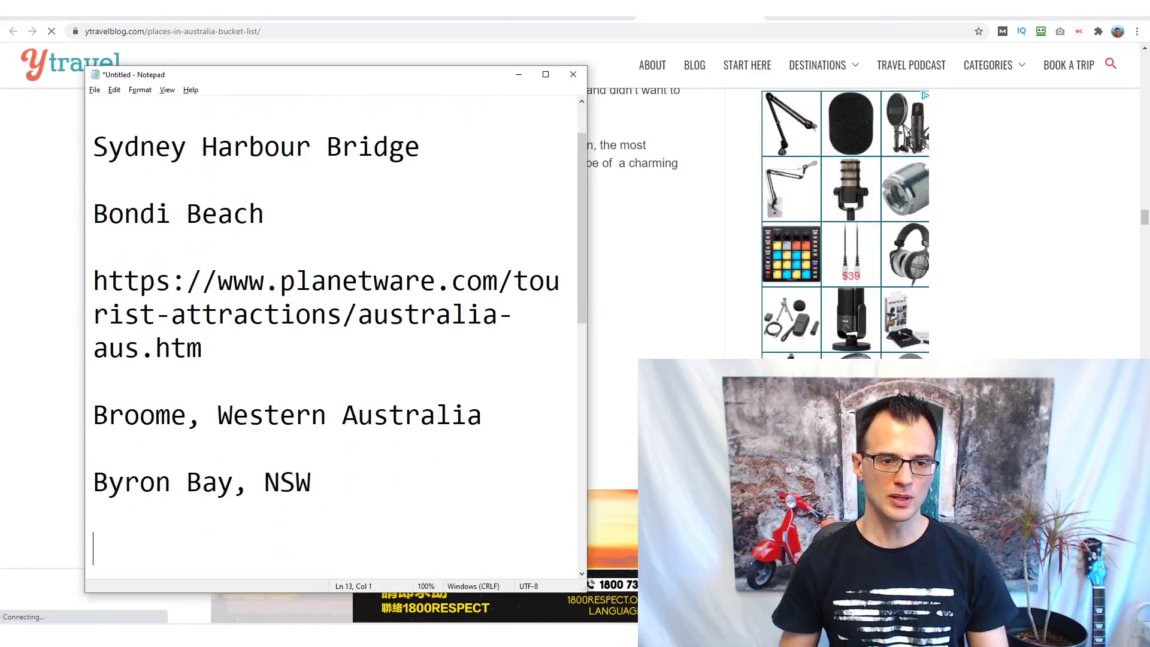
Step: Add the ytravelblog bucket-list page address below Byron Bay in the notes
{"action": "left_click", "coordinate": [447, 34]}
{"action": "key", "text": "alt+Tab"}
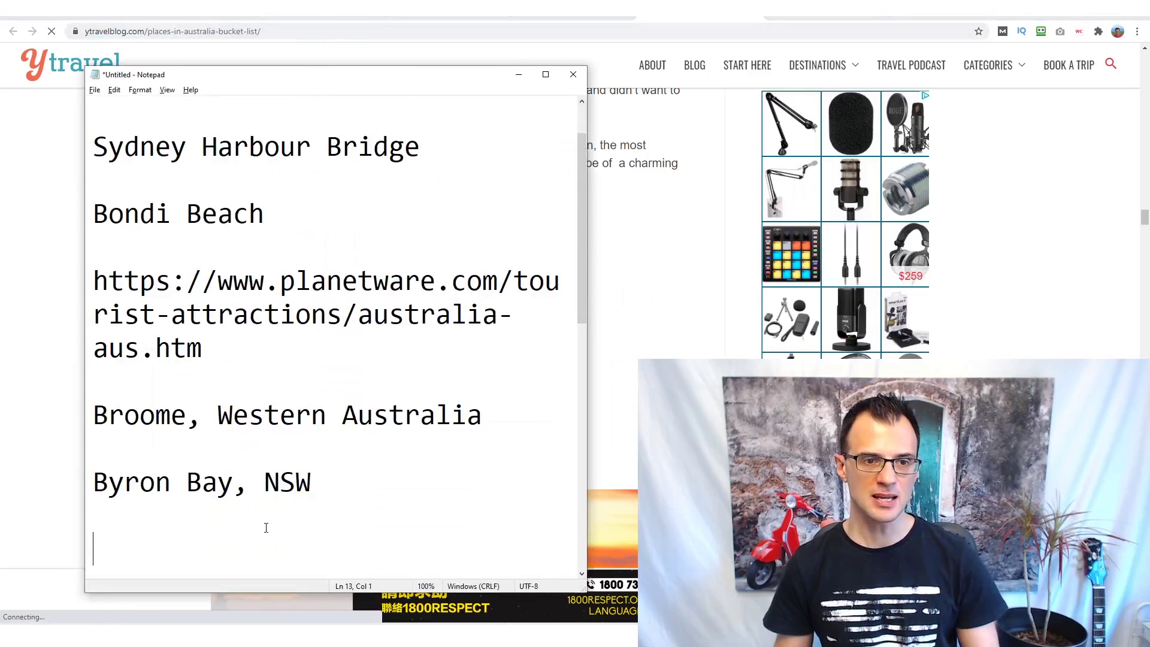
{"action": "key", "text": "ctrl+v"}
{"action": "key", "text": "Return"}
{"action": "key", "text": "Return"}
{"action": "scroll", "coordinate": [458, 300], "scroll_direction": "down", "scroll_amount": 2}
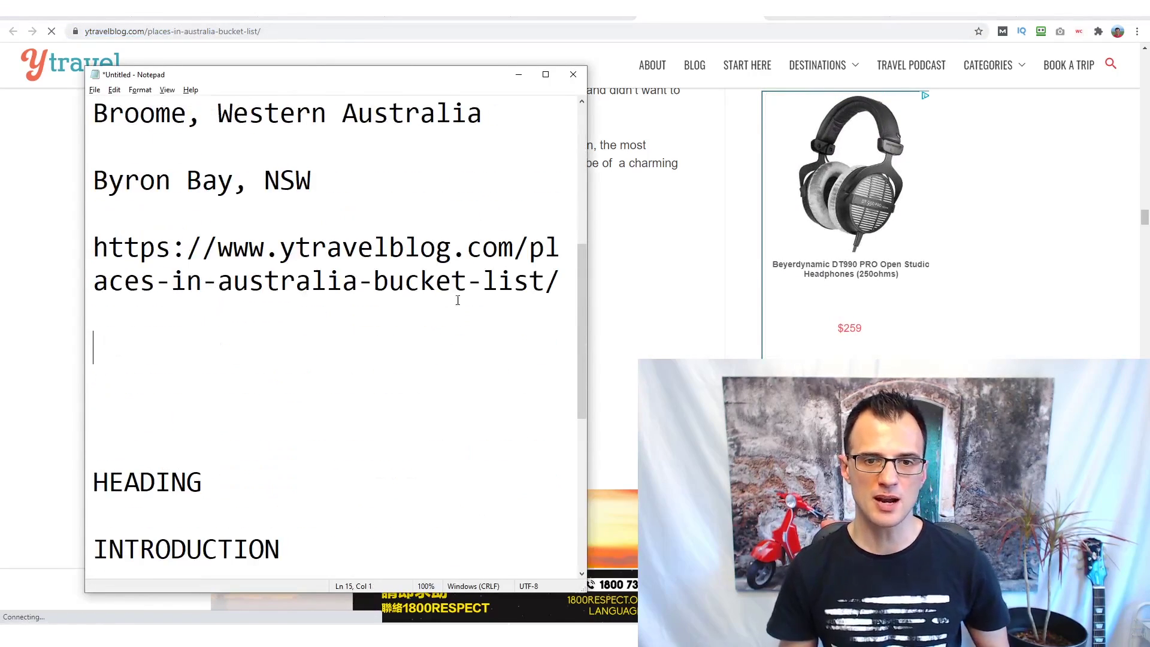
{"action": "scroll", "coordinate": [162, 309], "scroll_direction": "up", "scroll_amount": 1}
{"action": "left_click", "coordinate": [96, 354]}
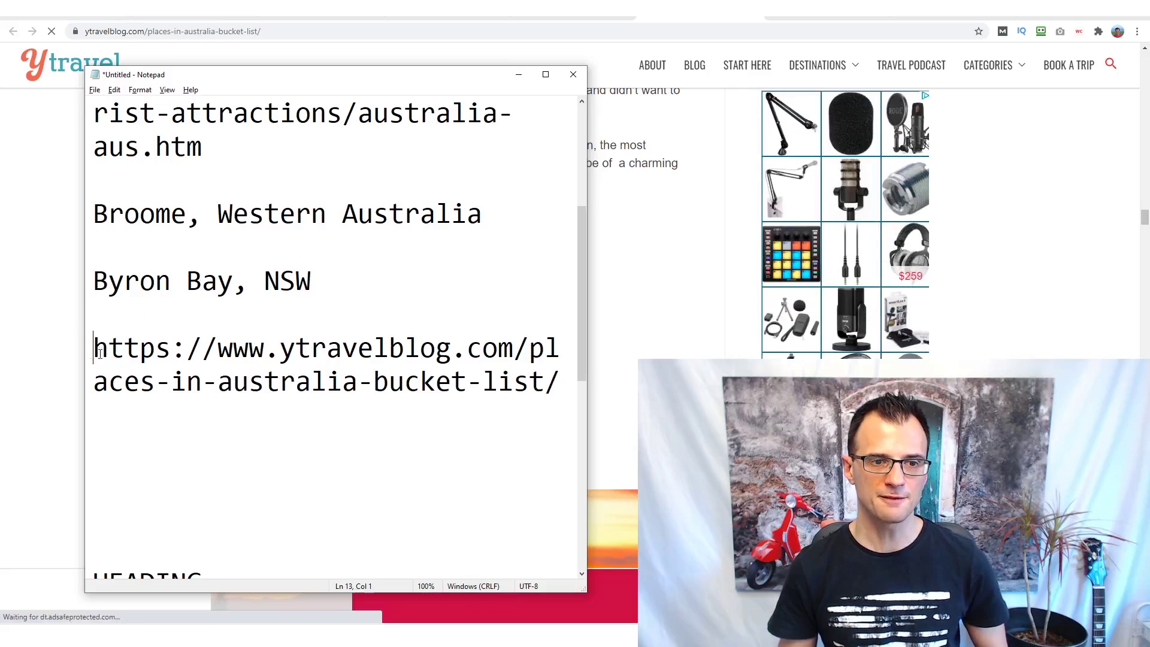
{"action": "left_click_drag", "start_coordinate": [99, 353], "coordinate": [545, 383]}
{"action": "left_click", "coordinate": [463, 446]}
{"action": "scroll", "coordinate": [464, 445], "scroll_direction": "up", "scroll_amount": 3}
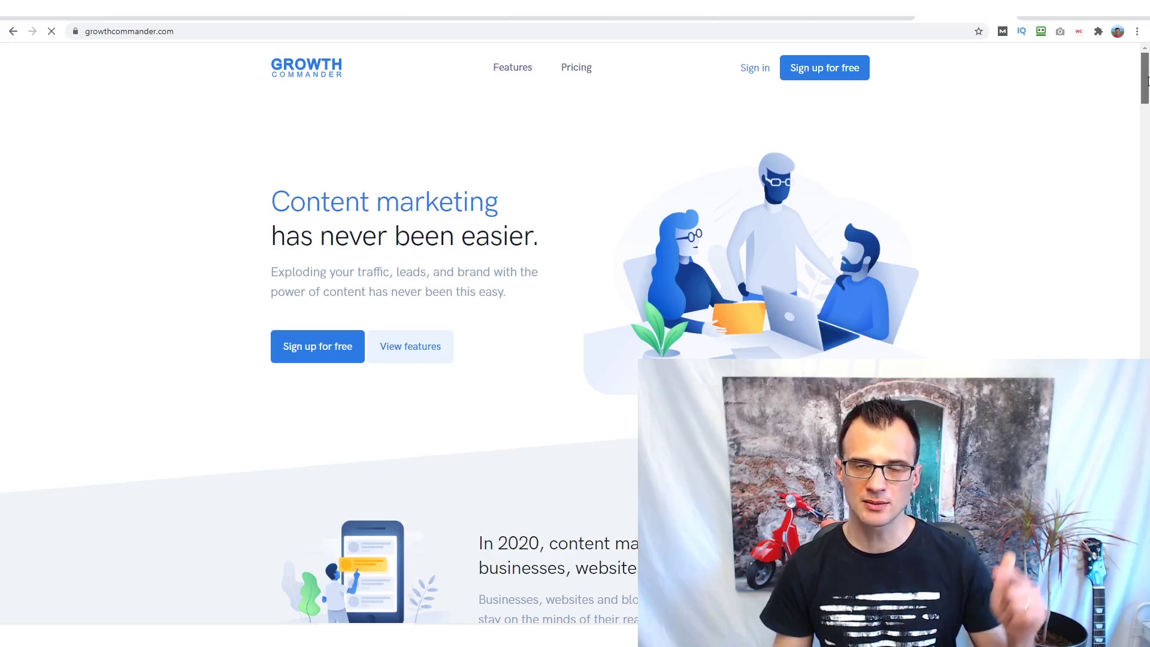
Step: Search the Viral Content Finder for 'BEST PLACES TO VISIT IN AUSTRALIA' and browse the most-viral result cards
{"action": "left_click_drag", "start_coordinate": [1146, 81], "coordinate": [1146, 455]}
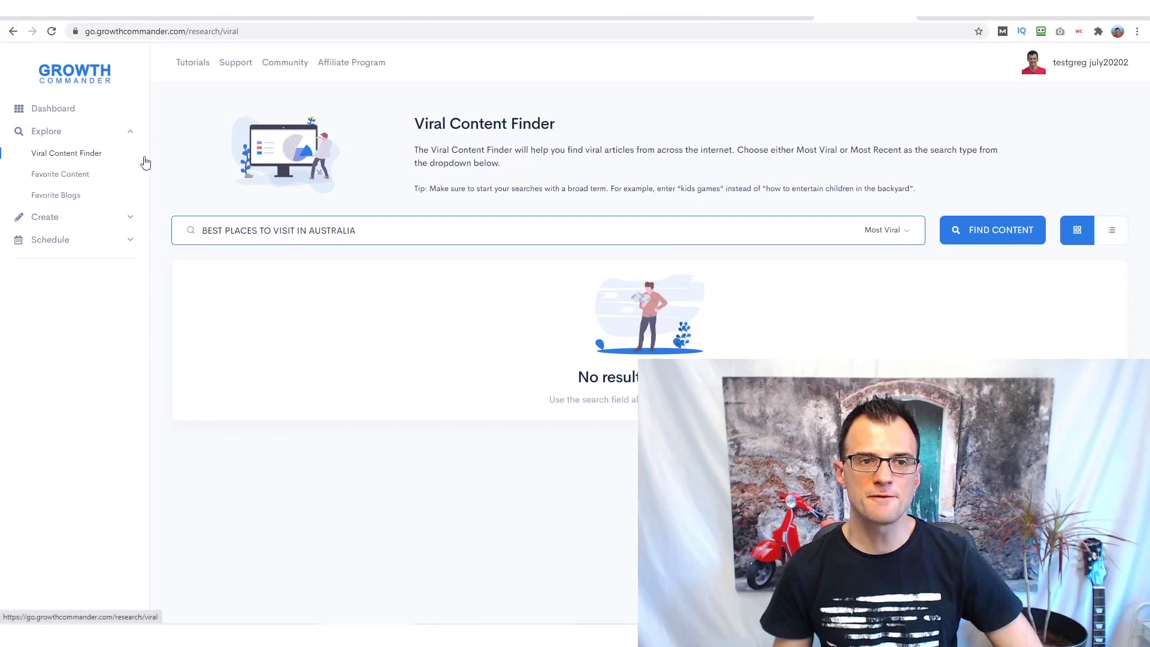
{"action": "left_click", "coordinate": [979, 230]}
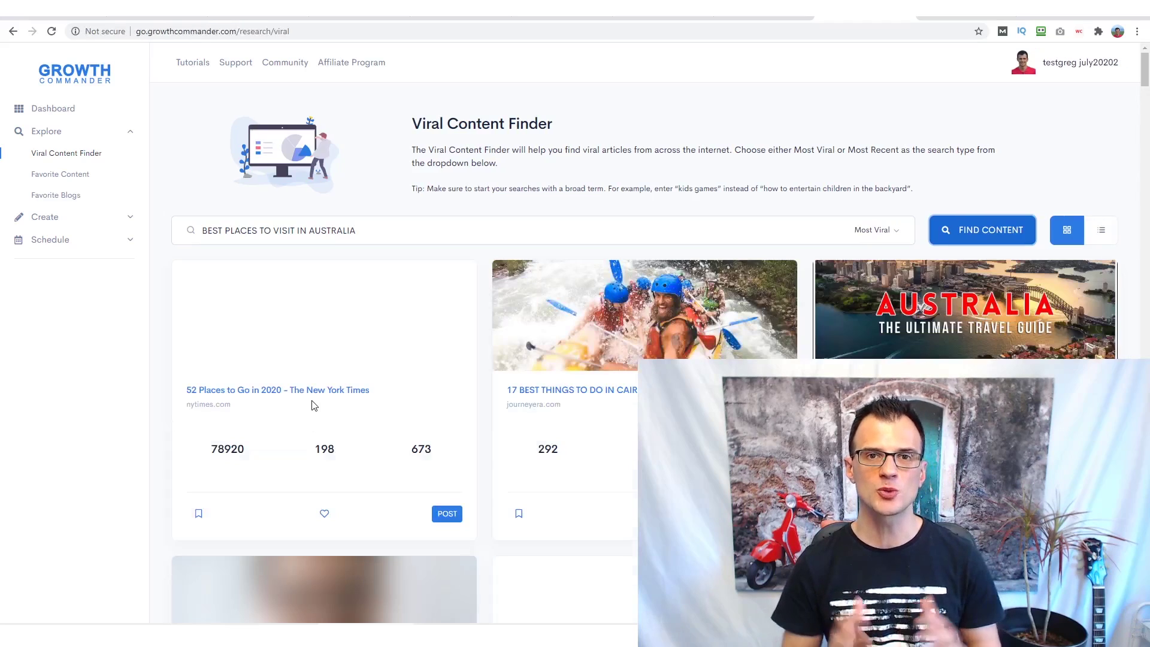
{"action": "scroll", "coordinate": [77, 333], "scroll_direction": "down", "scroll_amount": 1}
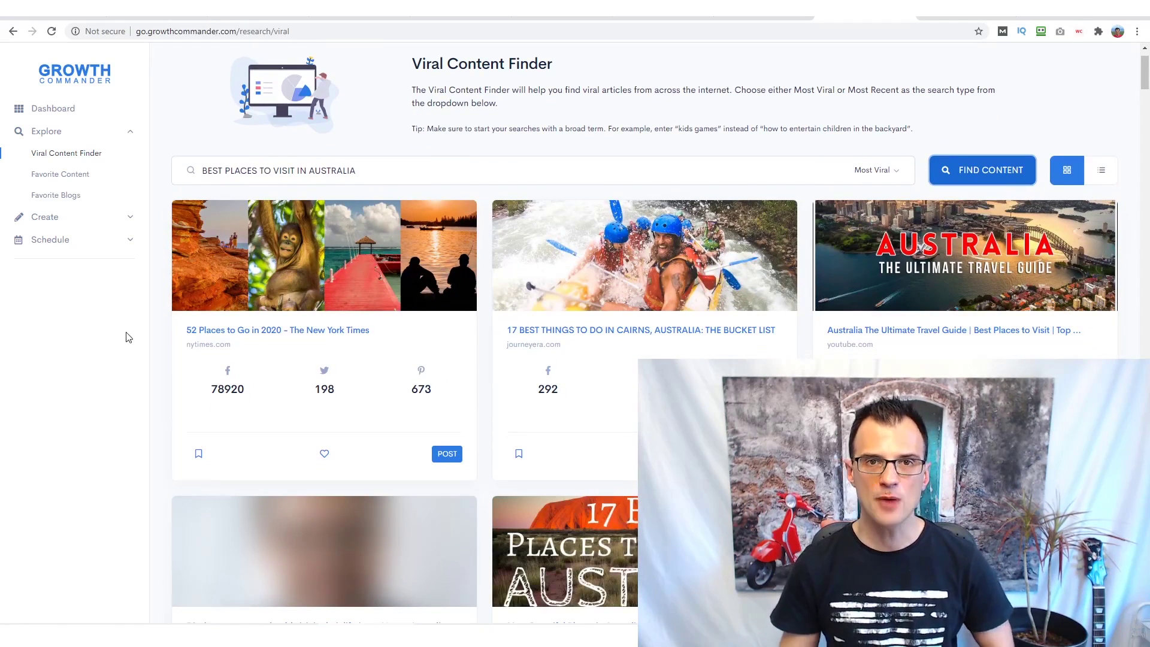
{"action": "scroll", "coordinate": [107, 359], "scroll_direction": "down", "scroll_amount": 2}
{"action": "scroll", "coordinate": [96, 374], "scroll_direction": "up", "scroll_amount": 1}
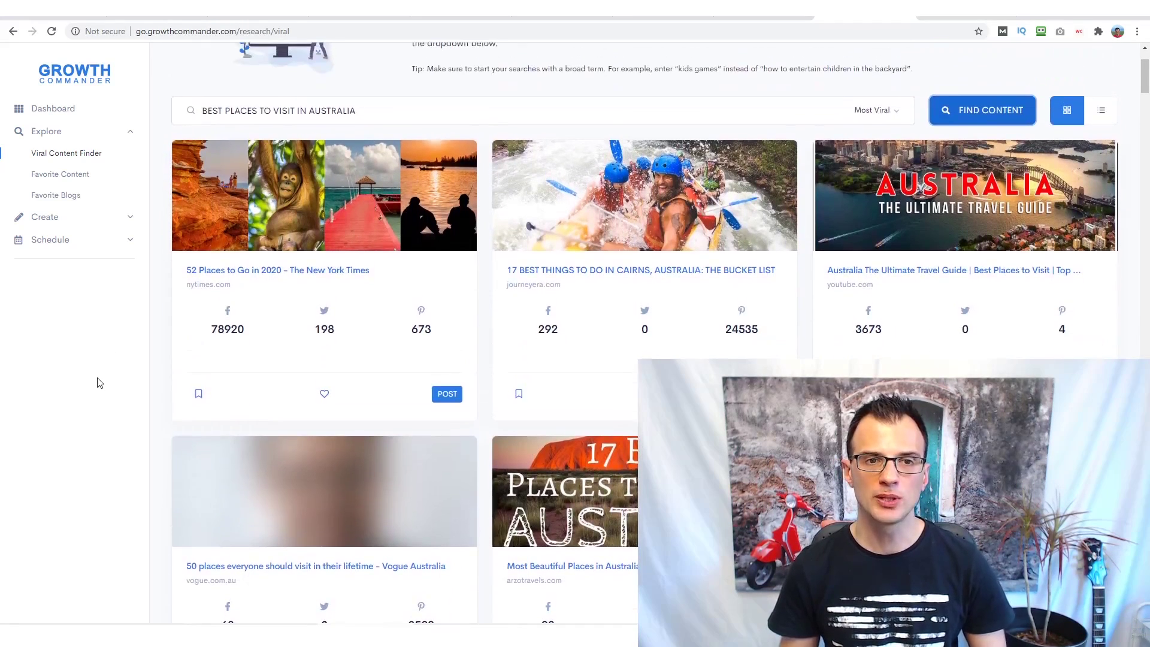
{"action": "scroll", "coordinate": [90, 359], "scroll_direction": "down", "scroll_amount": 2}
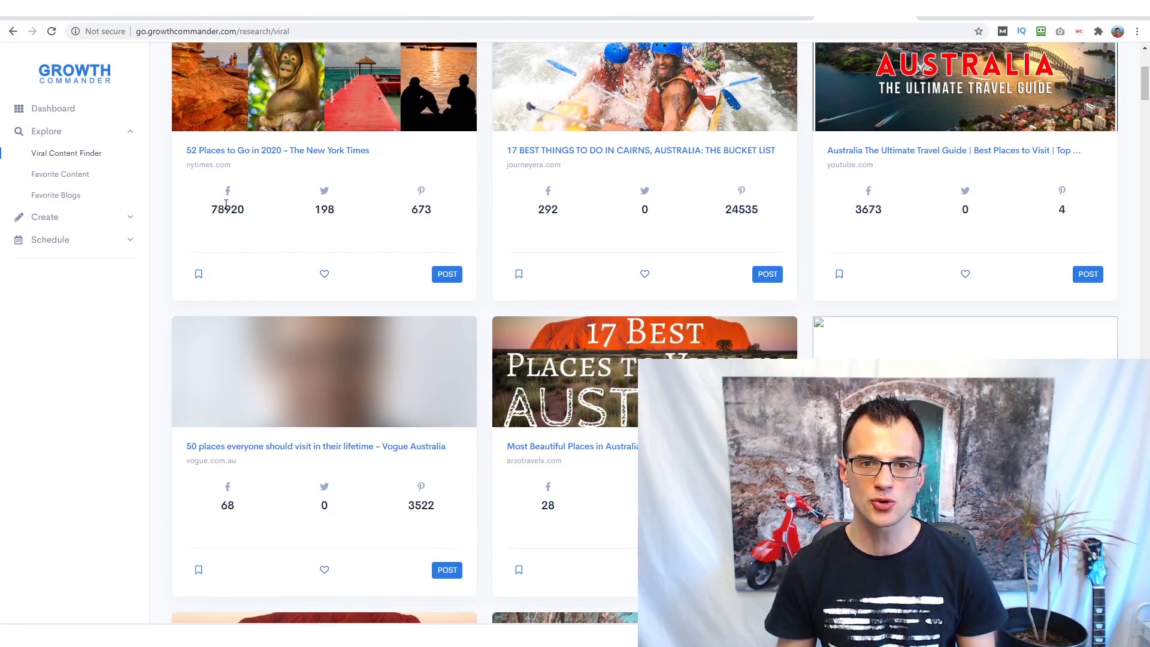
{"action": "scroll", "coordinate": [224, 204], "scroll_direction": "down", "scroll_amount": 9}
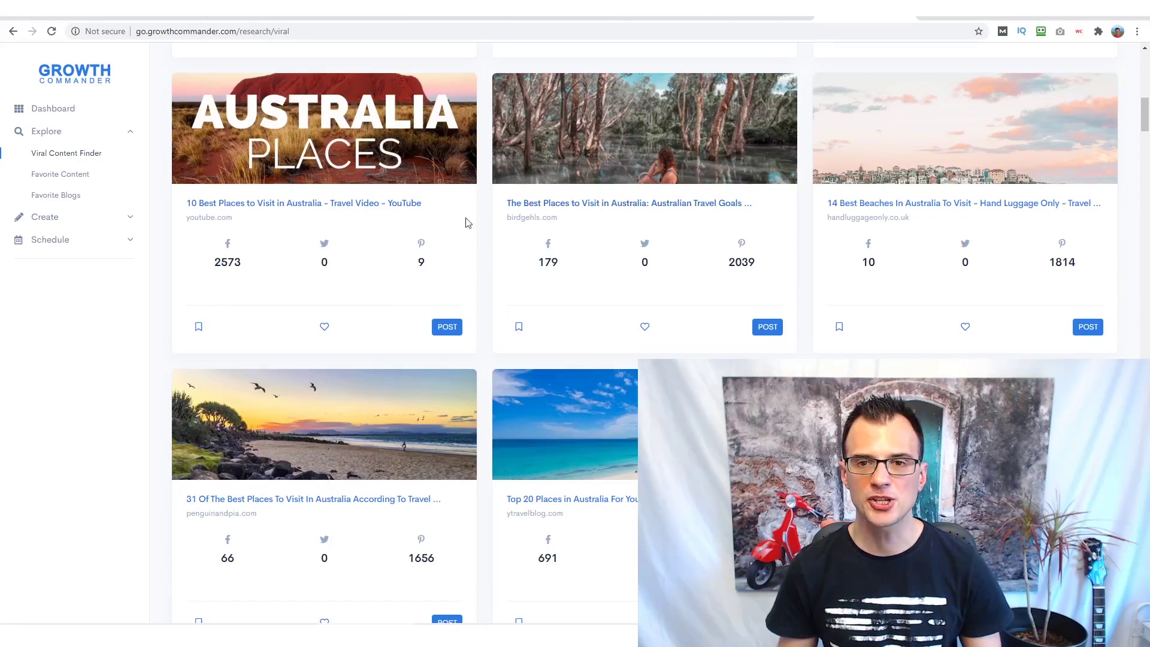
{"action": "scroll", "coordinate": [465, 222], "scroll_direction": "down", "scroll_amount": 1}
{"action": "scroll", "coordinate": [143, 451], "scroll_direction": "down", "scroll_amount": 6}
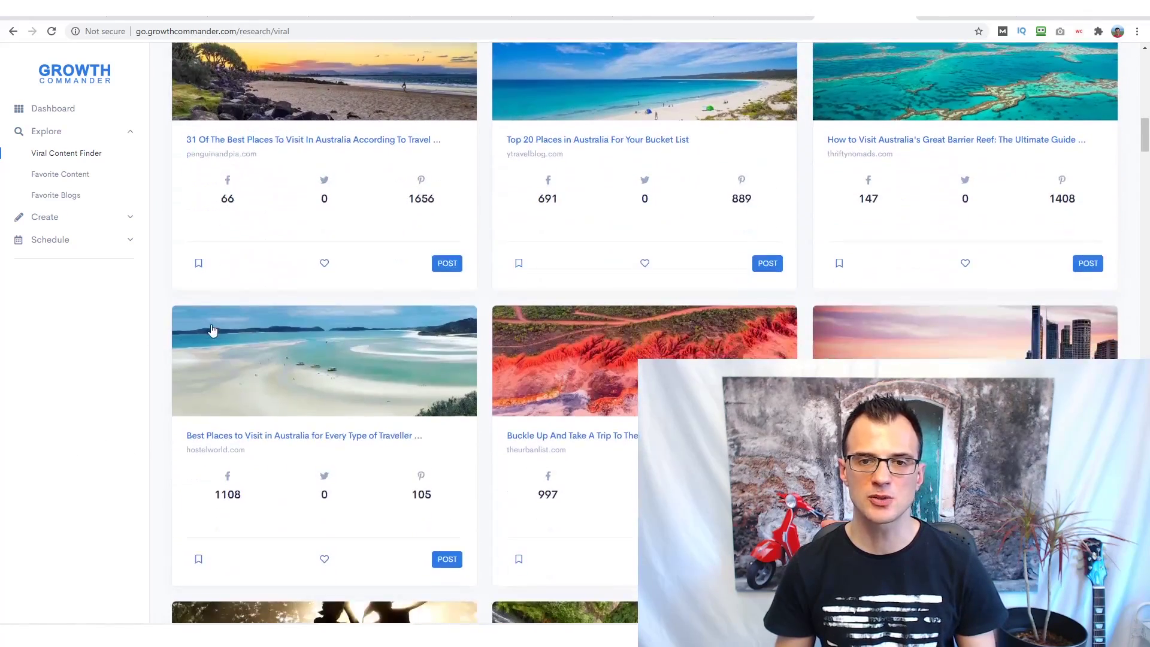
{"action": "scroll", "coordinate": [252, 452], "scroll_direction": "up", "scroll_amount": 10}
{"action": "scroll", "coordinate": [70, 450], "scroll_direction": "up", "scroll_amount": 10}
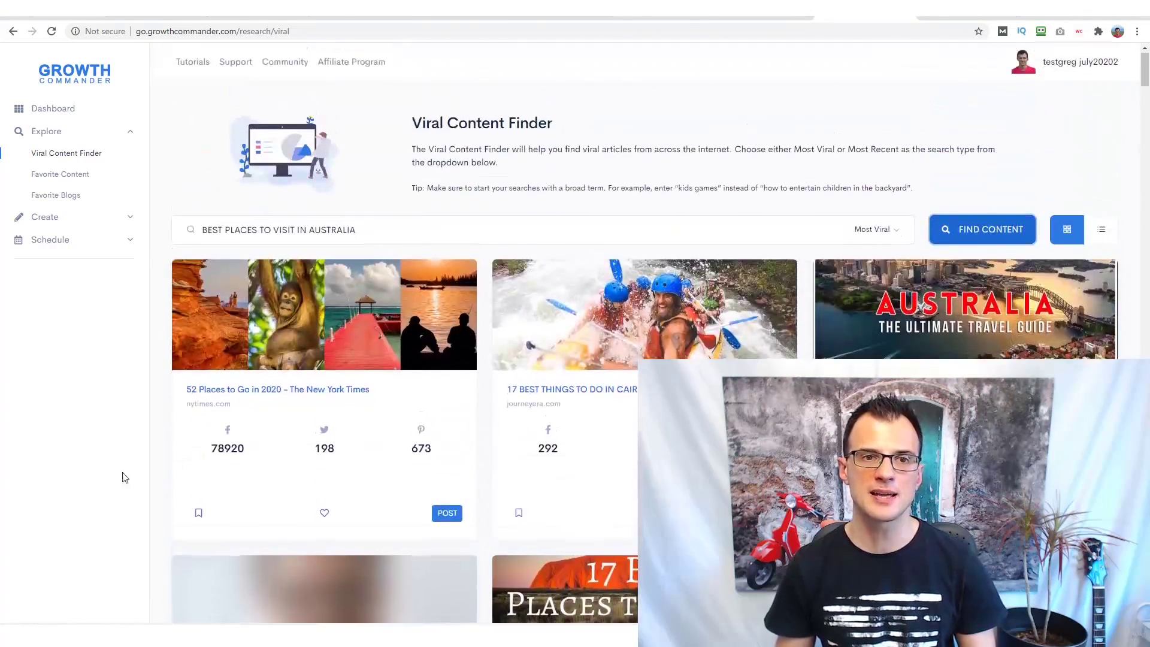
{"action": "scroll", "coordinate": [232, 442], "scroll_direction": "down", "scroll_amount": 3}
{"action": "scroll", "coordinate": [232, 441], "scroll_direction": "down", "scroll_amount": 5}
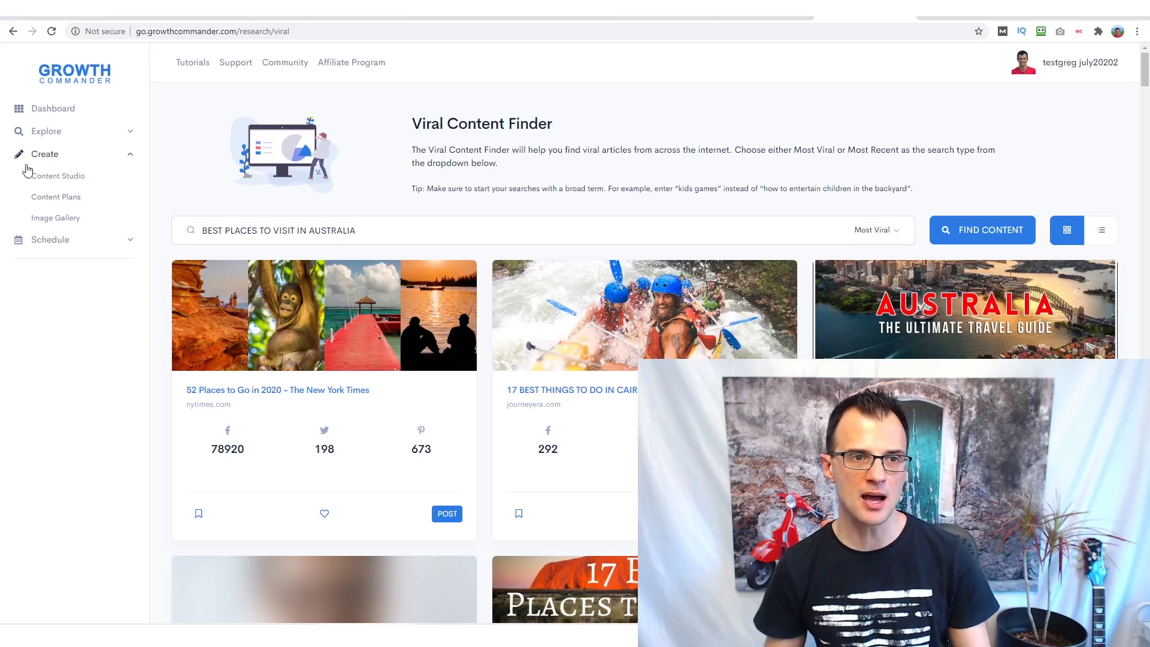
Step: Add a Content Studio post '7 Best Places to Visit in Australia' with keyword, 1000 words, due July 28 2020
{"action": "left_click", "coordinate": [43, 181]}
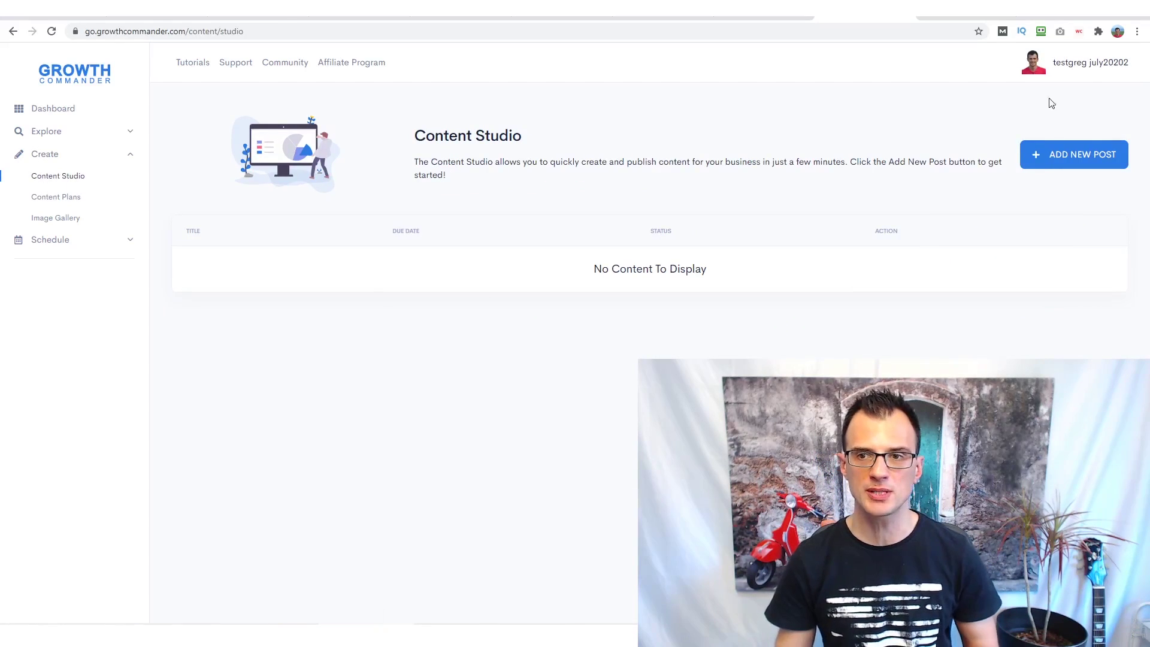
{"action": "left_click", "coordinate": [1048, 159]}
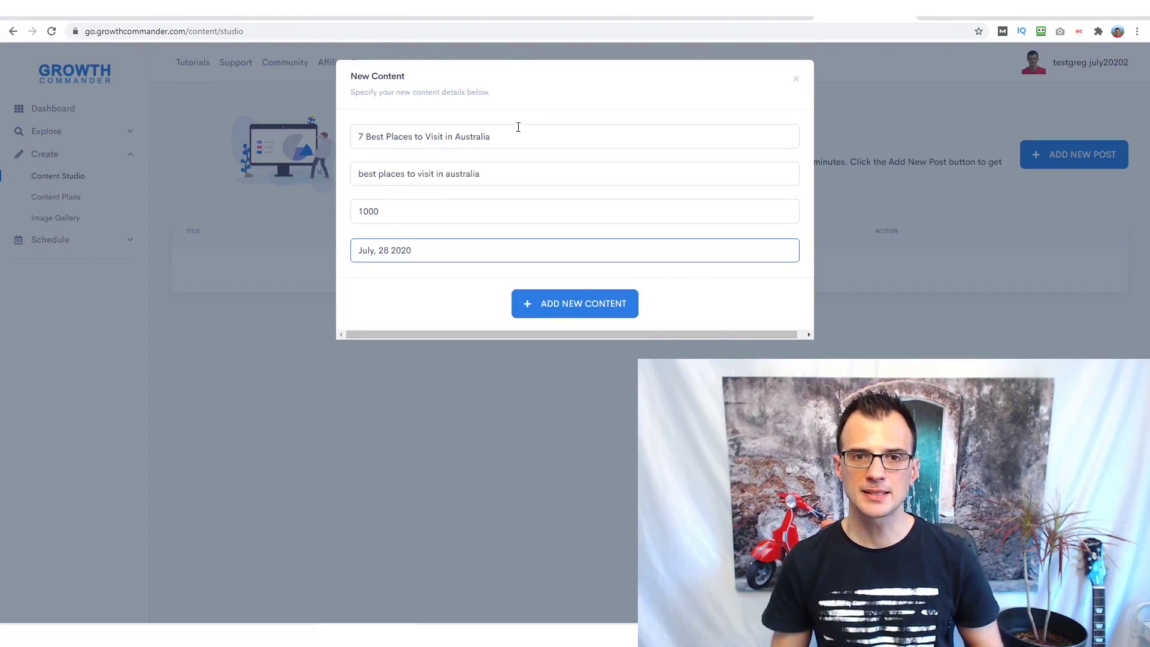
{"action": "left_click", "coordinate": [513, 138]}
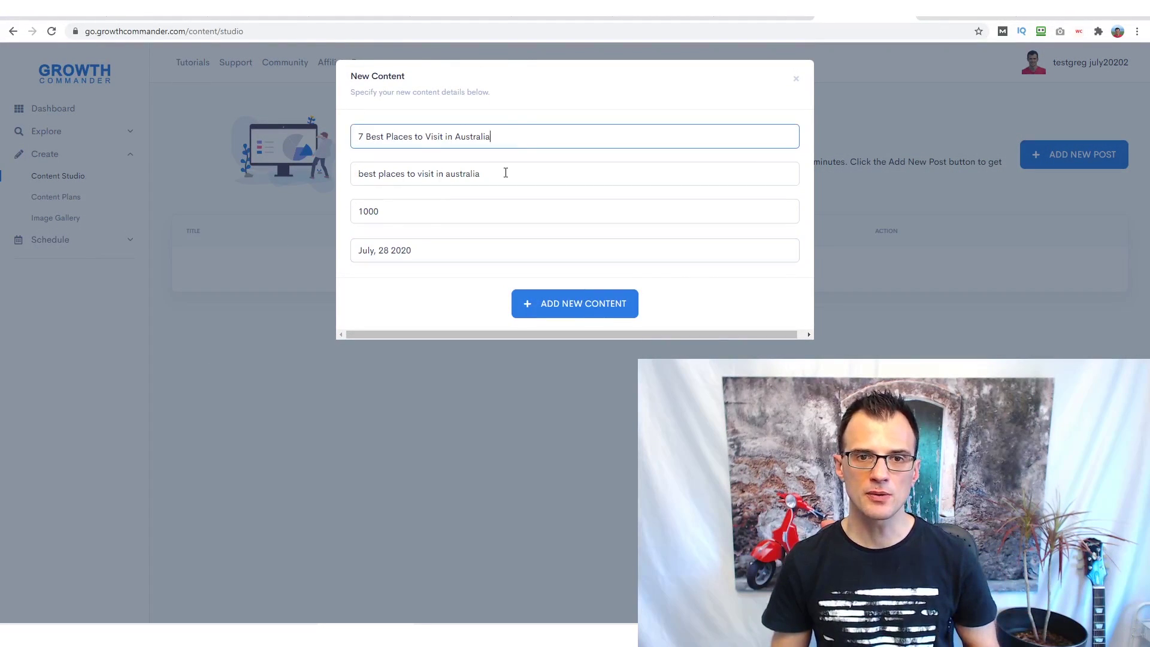
{"action": "left_click", "coordinate": [505, 173]}
{"action": "left_click", "coordinate": [395, 215]}
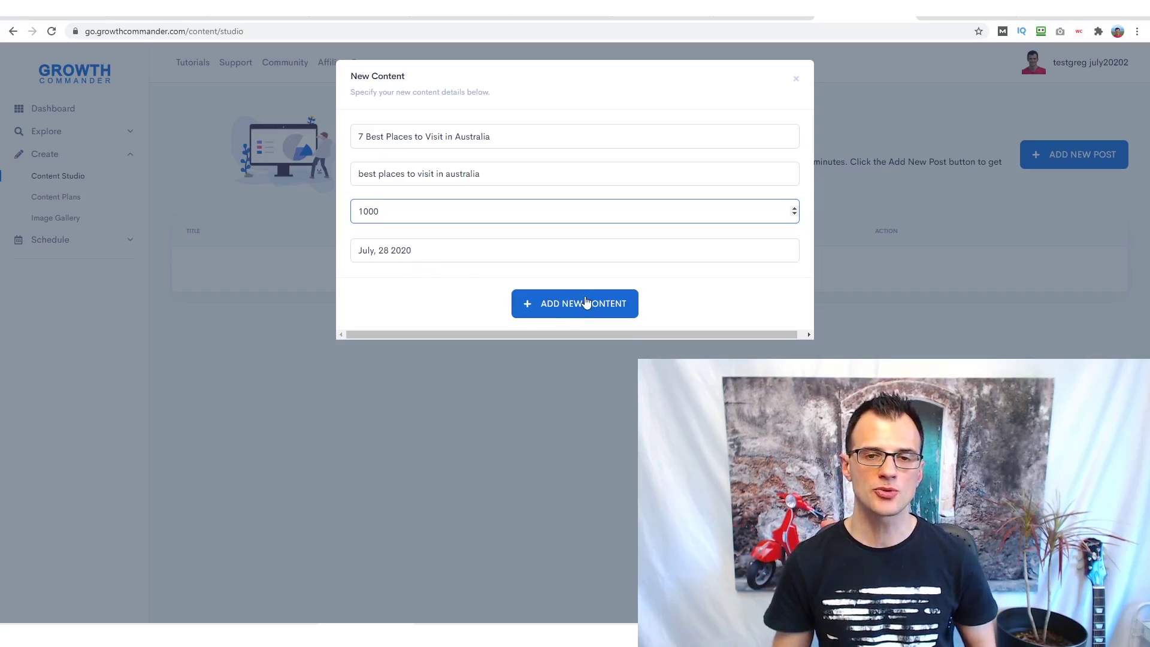
{"action": "left_click", "coordinate": [608, 311]}
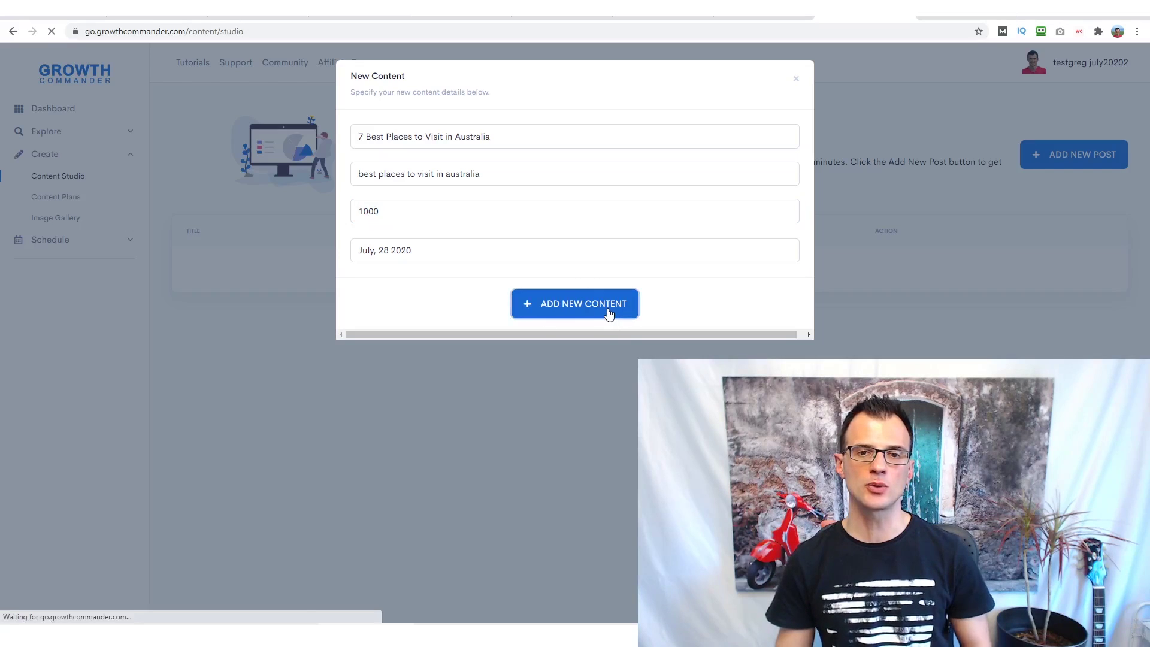
Step: Reposition the Notepad list of Australian places, then minimize it
{"action": "key", "text": "alt+Tab"}
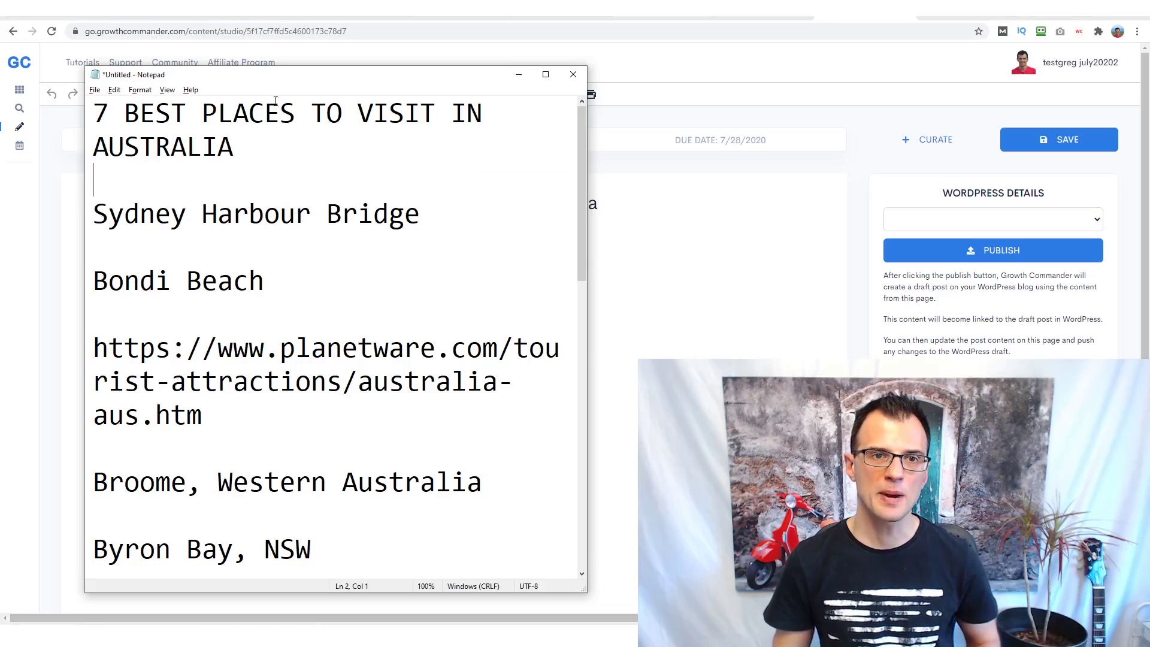
{"action": "mouse_move", "coordinate": [251, 84]}
{"action": "left_mouse_down"}
{"action": "mouse_move", "coordinate": [333, 72]}
{"action": "mouse_move", "coordinate": [246, 84]}
{"action": "mouse_move", "coordinate": [443, 147]}
{"action": "mouse_move", "coordinate": [296, 245]}
{"action": "mouse_move", "coordinate": [307, 269]}
{"action": "mouse_move", "coordinate": [373, 251]}
{"action": "mouse_move", "coordinate": [271, 271]}
{"action": "mouse_move", "coordinate": [228, 97]}
{"action": "mouse_move", "coordinate": [245, 86]}
{"action": "mouse_move", "coordinate": [251, 126]}
{"action": "mouse_move", "coordinate": [256, 83]}
{"action": "left_mouse_up"}
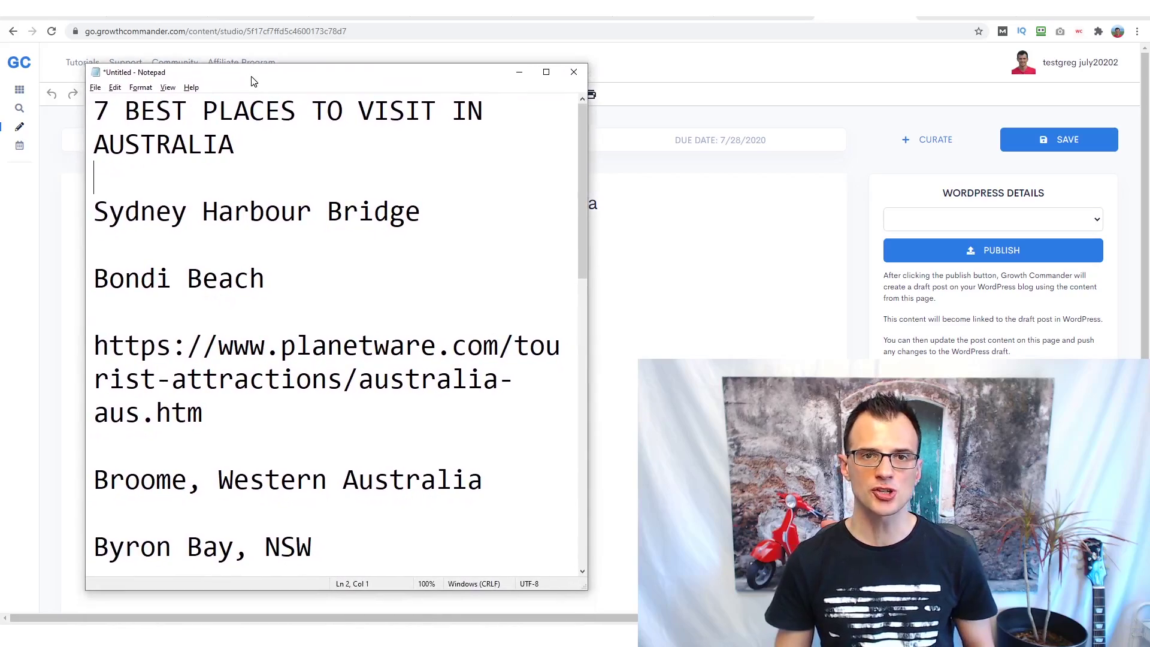
{"action": "left_click", "coordinate": [521, 72]}
Step: Scroll to the top of the PlanetWare article and trial-select its introduction paragraphs
{"action": "left_click", "coordinate": [455, 16]}
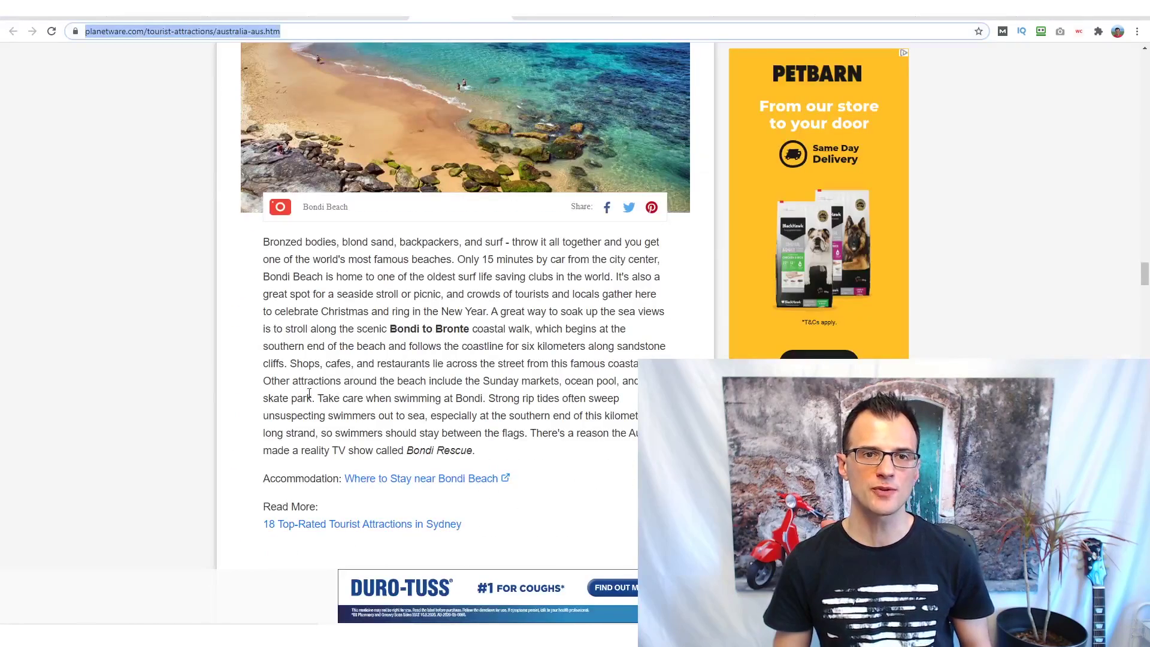
{"action": "scroll", "coordinate": [164, 354], "scroll_direction": "up", "scroll_amount": 8}
{"action": "left_click_drag", "start_coordinate": [1146, 282], "coordinate": [1143, 103]}
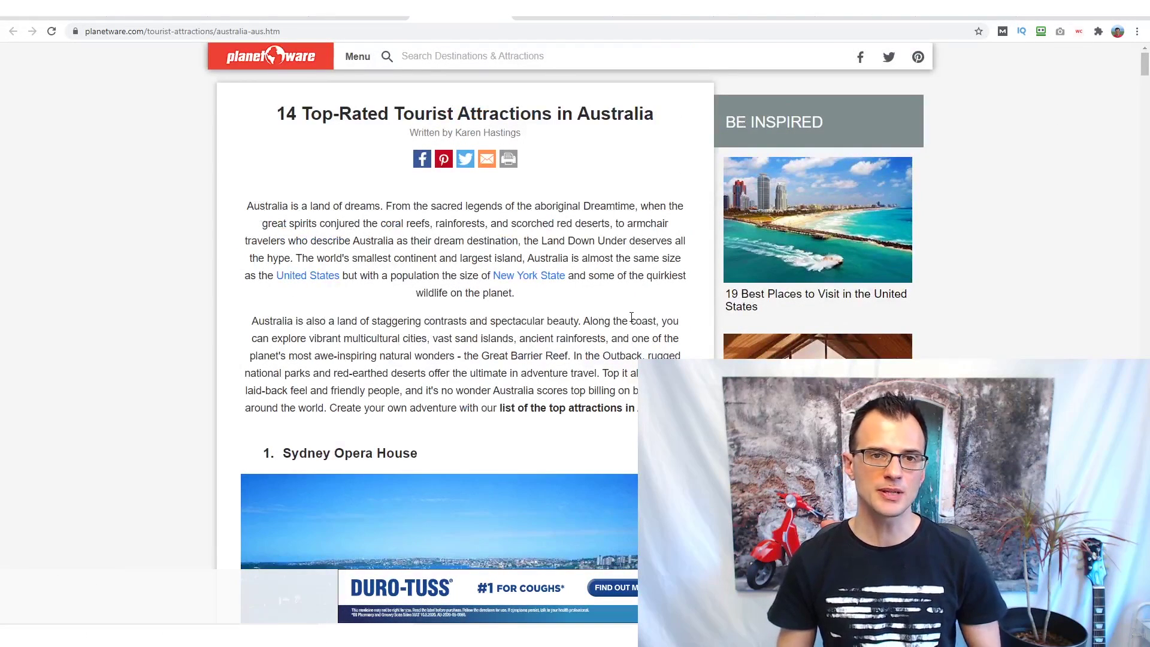
{"action": "left_click_drag", "start_coordinate": [492, 372], "coordinate": [303, 224]}
{"action": "left_click", "coordinate": [471, 241]}
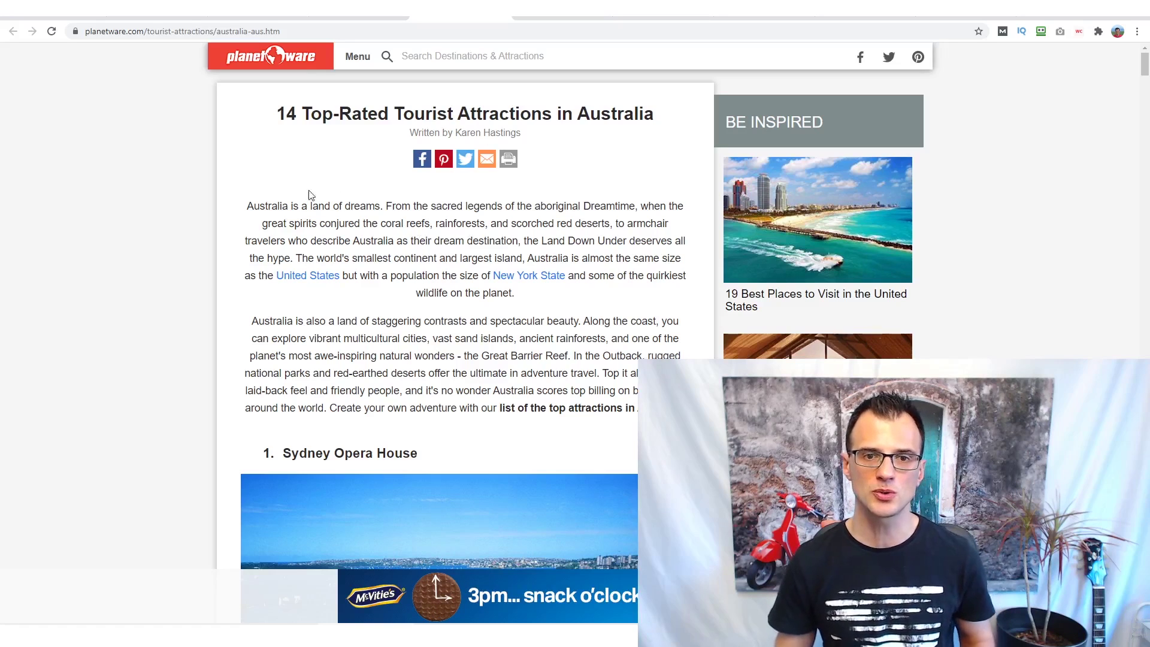
{"action": "left_click_drag", "start_coordinate": [577, 313], "coordinate": [382, 204]}
{"action": "left_click", "coordinate": [259, 205]}
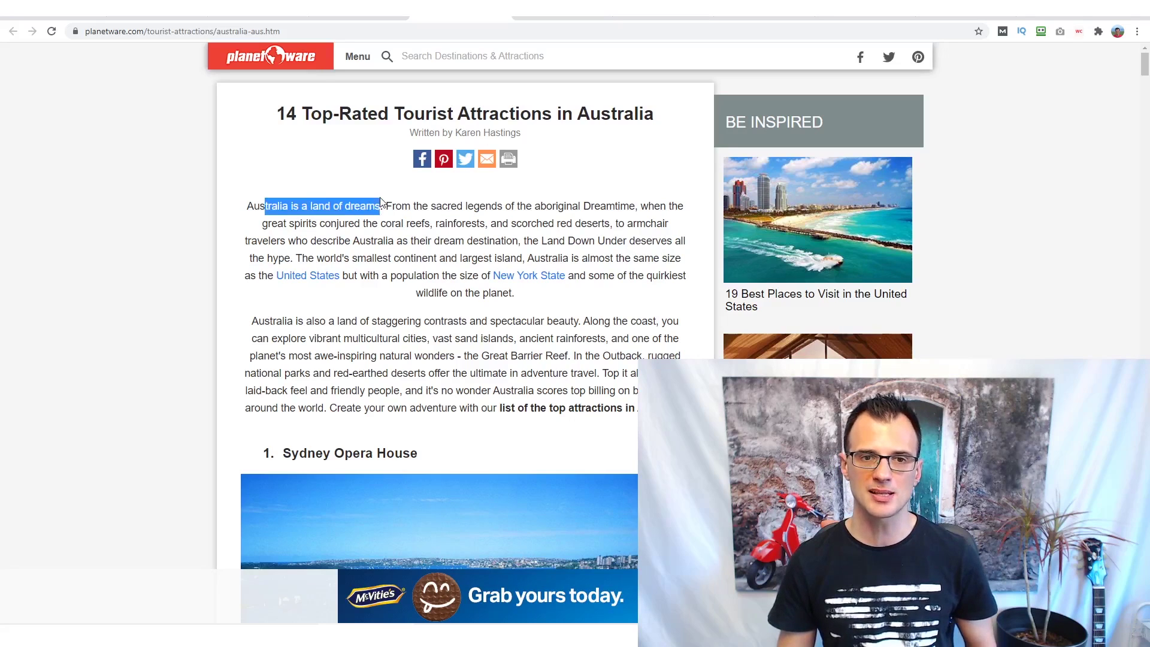
{"action": "left_click", "coordinate": [382, 203]}
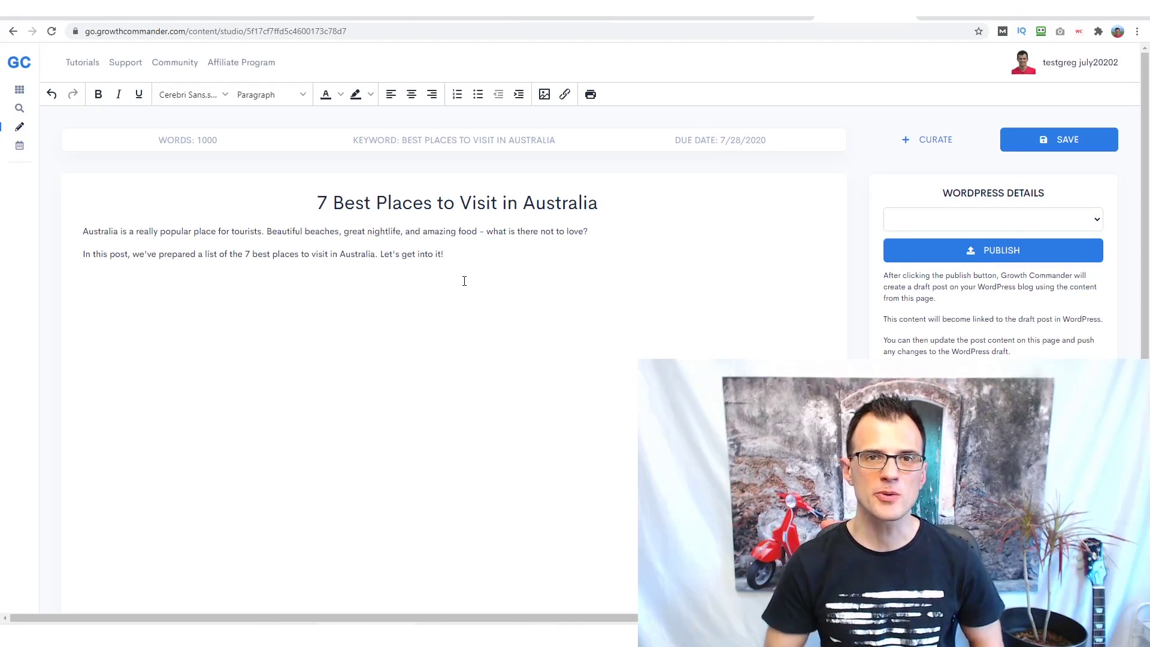
Step: Start a line below the intro, select PlanetWare's first two paragraphs, then select the Sydney Harbour Bridge note
{"action": "left_click", "coordinate": [464, 281]}
{"action": "scroll", "coordinate": [388, 270], "scroll_direction": "down", "scroll_amount": 1}
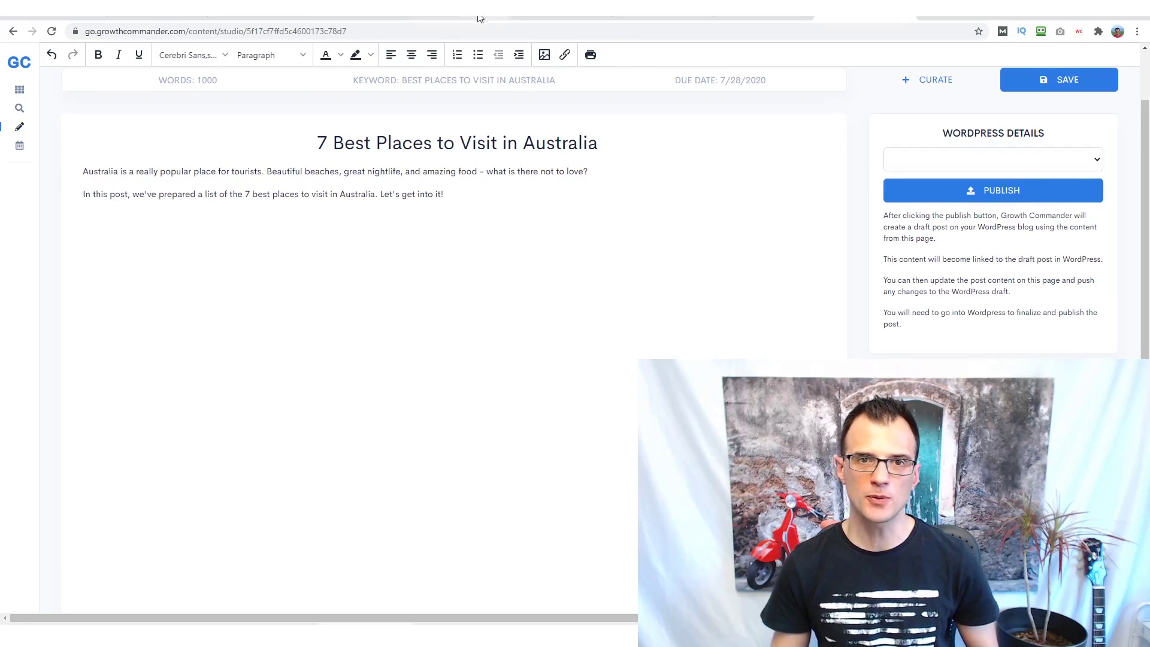
{"action": "left_click", "coordinate": [419, 19]}
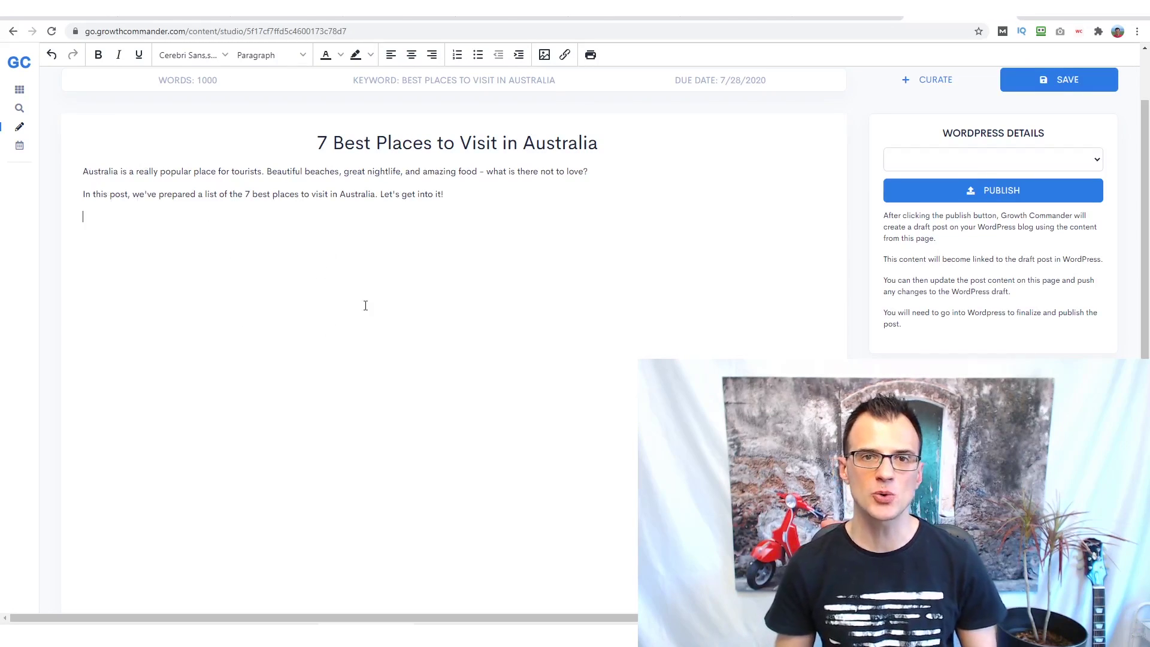
{"action": "key", "text": "ctrl+shift+Tab"}
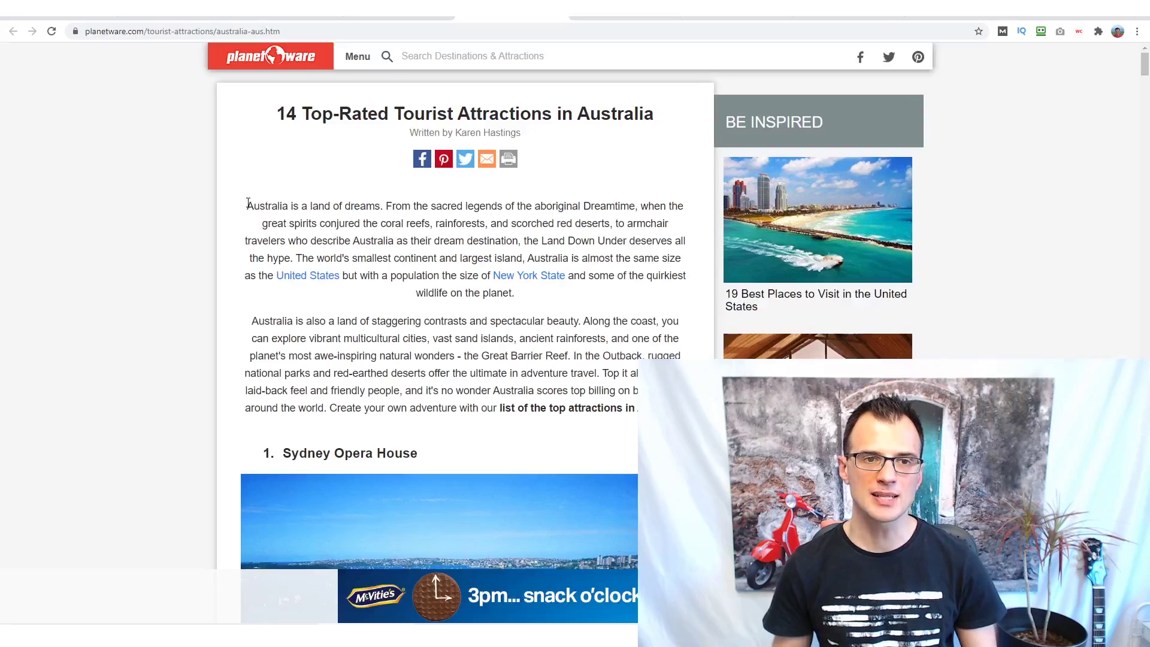
{"action": "left_click_drag", "start_coordinate": [248, 203], "coordinate": [659, 414]}
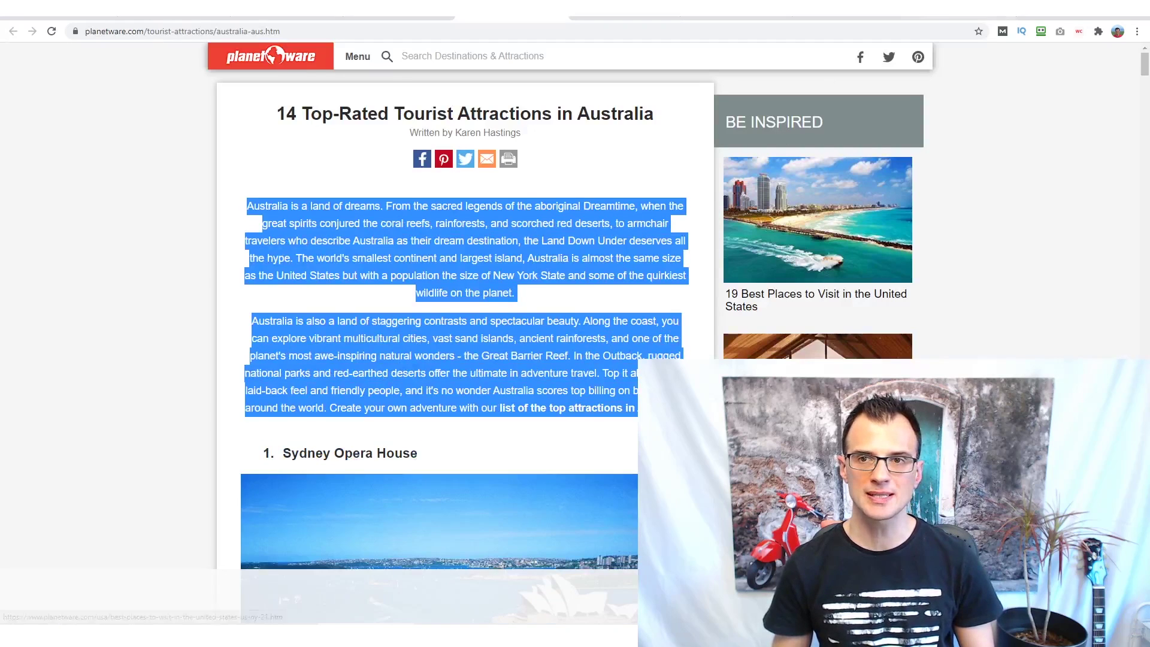
{"action": "key", "text": "ctrl+Tab"}
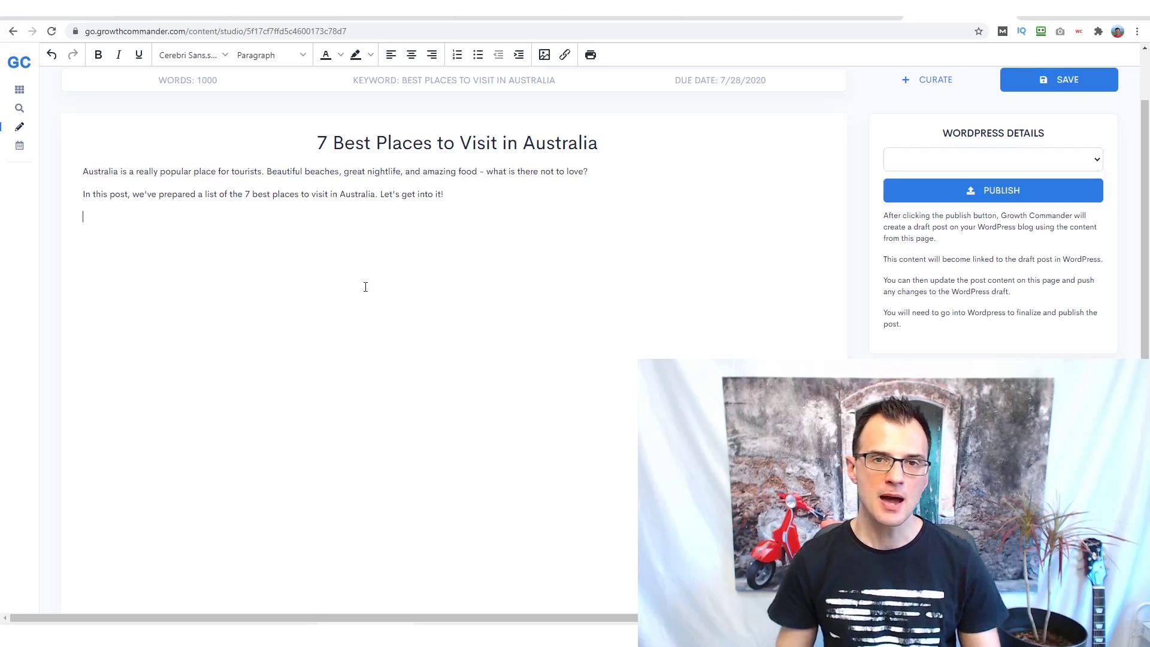
{"action": "key", "text": "alt+Tab"}
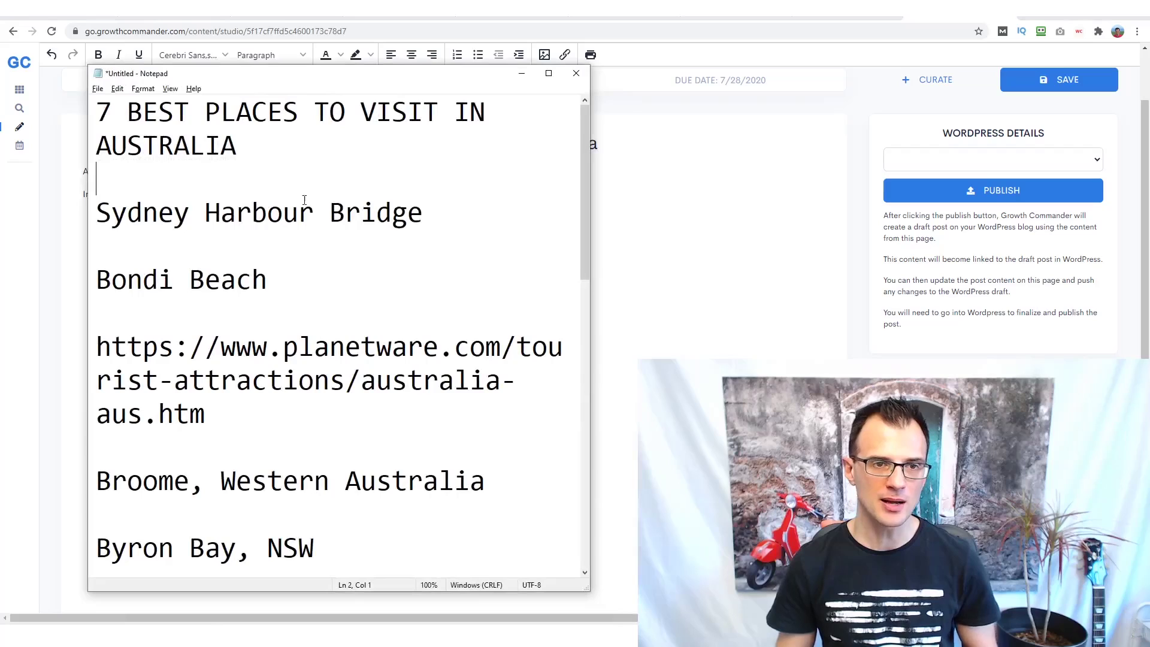
{"action": "left_click_drag", "start_coordinate": [462, 216], "coordinate": [112, 213]}
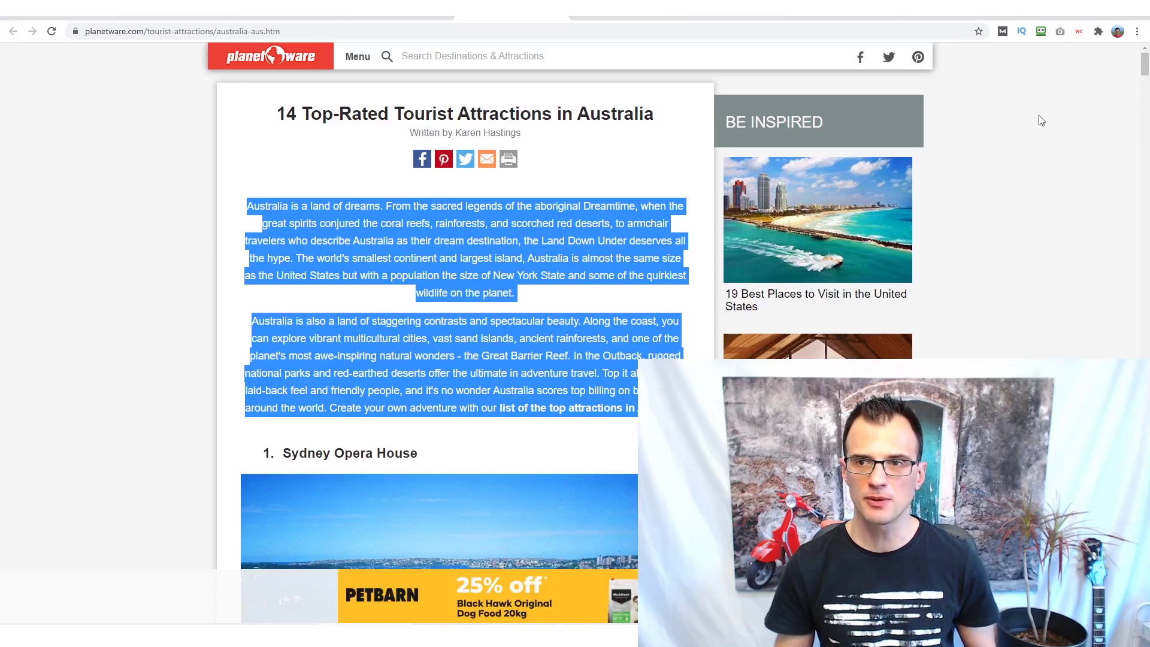
Step: Clear the selection and scroll the Planetware article down to the Sydney Opera House heading
{"action": "left_click", "coordinate": [1042, 120]}
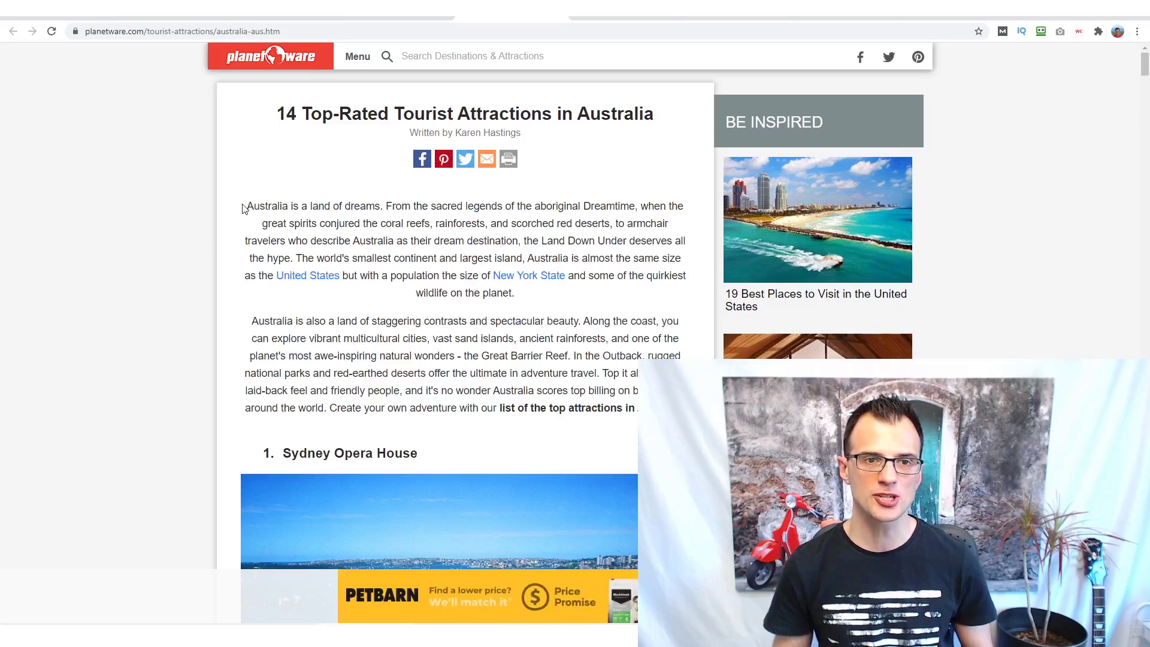
{"action": "left_click_drag", "start_coordinate": [244, 209], "coordinate": [90, 287]}
{"action": "left_click", "coordinate": [90, 287]}
{"action": "scroll", "coordinate": [398, 223], "scroll_direction": "down", "scroll_amount": 5}
{"action": "left_click_drag", "start_coordinate": [264, 153], "coordinate": [456, 163]}
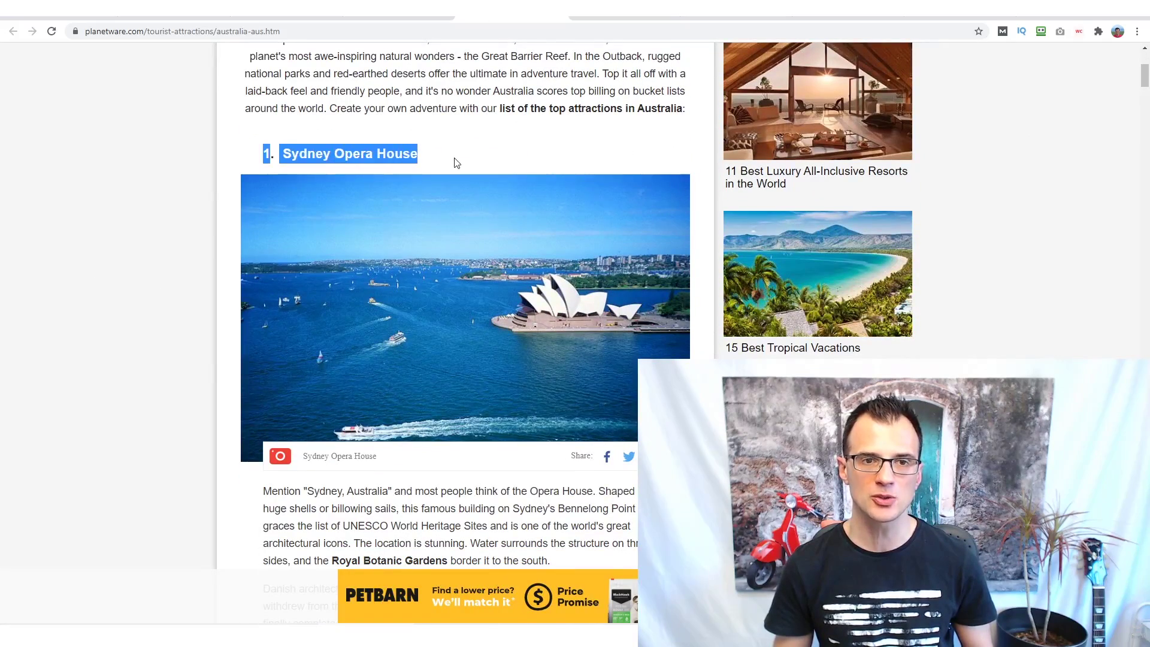
{"action": "scroll", "coordinate": [84, 195], "scroll_direction": "down", "scroll_amount": 4}
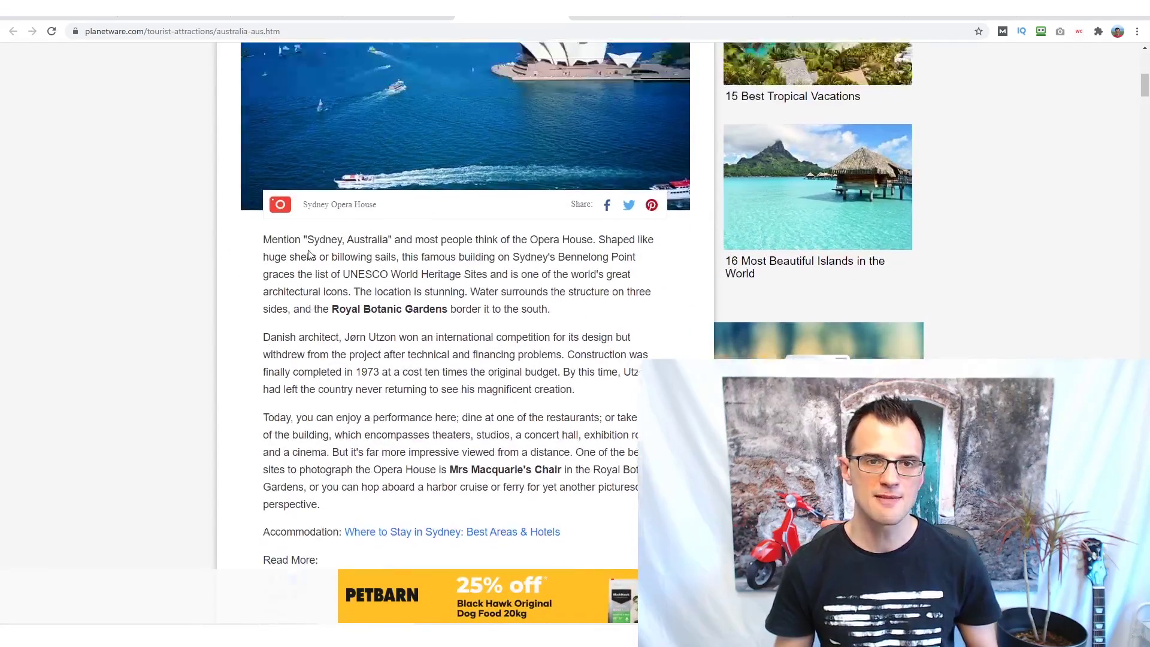
{"action": "scroll", "coordinate": [309, 255], "scroll_direction": "up", "scroll_amount": 1}
{"action": "scroll", "coordinate": [293, 240], "scroll_direction": "down", "scroll_amount": 2}
Step: Read through the Sydney Opera House section, highlighting its paragraphs along the way
{"action": "left_click_drag", "start_coordinate": [264, 192], "coordinate": [368, 433]}
{"action": "scroll", "coordinate": [271, 409], "scroll_direction": "down", "scroll_amount": 4}
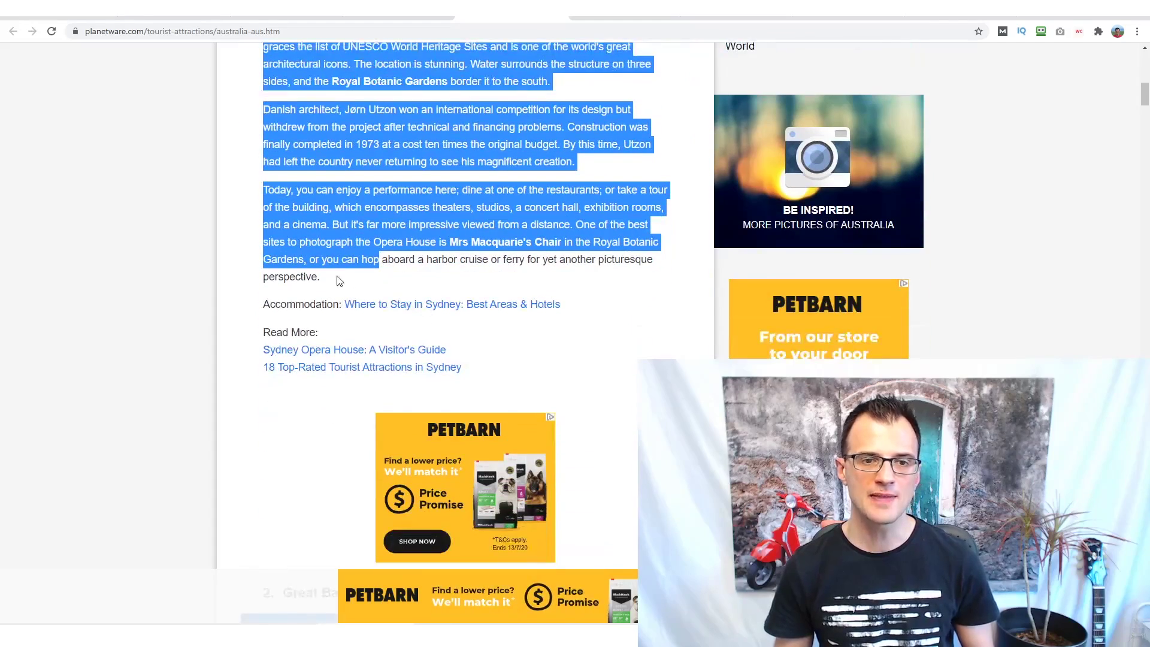
{"action": "scroll", "coordinate": [251, 281], "scroll_direction": "up", "scroll_amount": 3}
{"action": "left_click", "coordinate": [117, 344]}
{"action": "scroll", "coordinate": [119, 350], "scroll_direction": "up", "scroll_amount": 6}
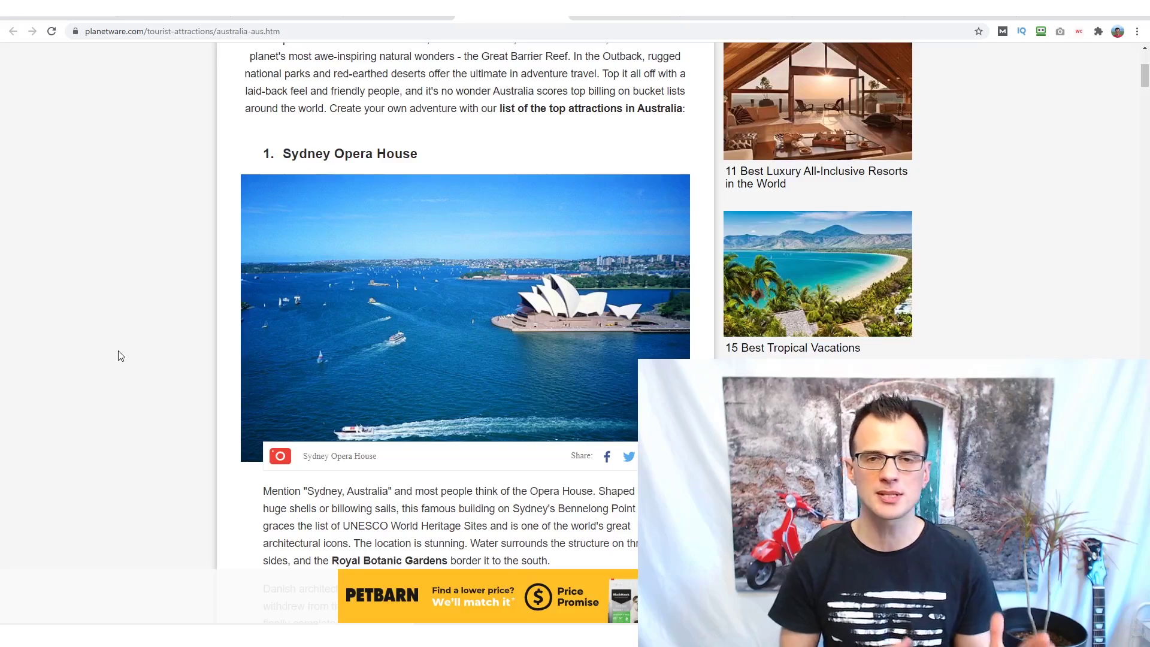
{"action": "scroll", "coordinate": [105, 349], "scroll_direction": "down", "scroll_amount": 5}
{"action": "scroll", "coordinate": [483, 307], "scroll_direction": "down", "scroll_amount": 2}
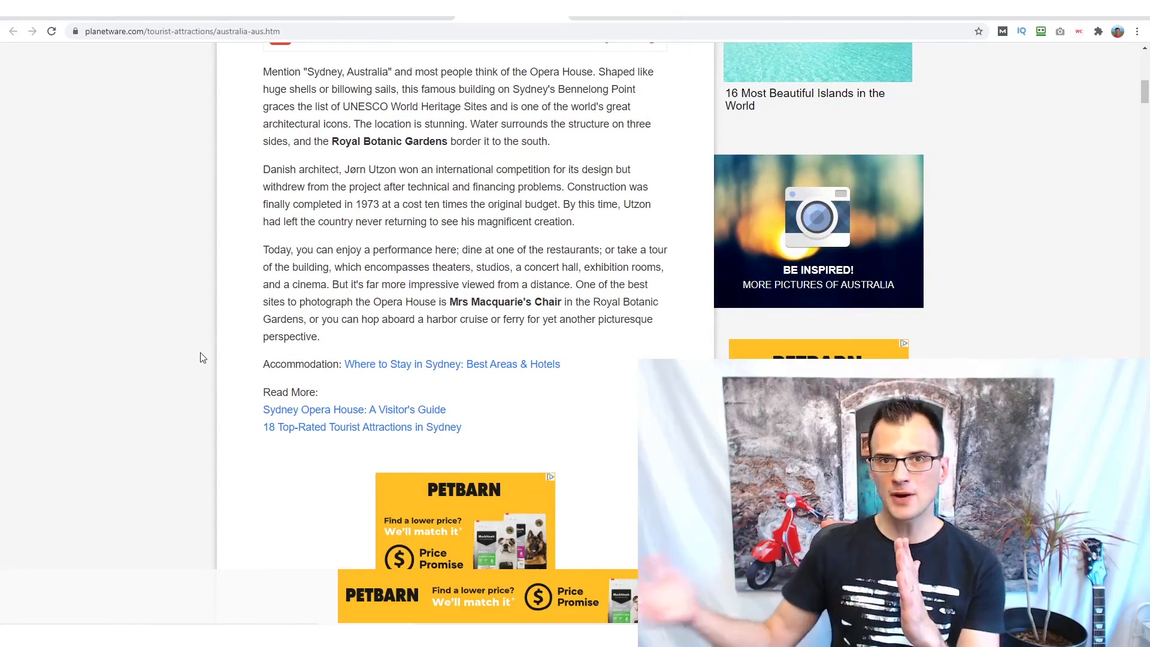
{"action": "scroll", "coordinate": [286, 360], "scroll_direction": "down", "scroll_amount": 4}
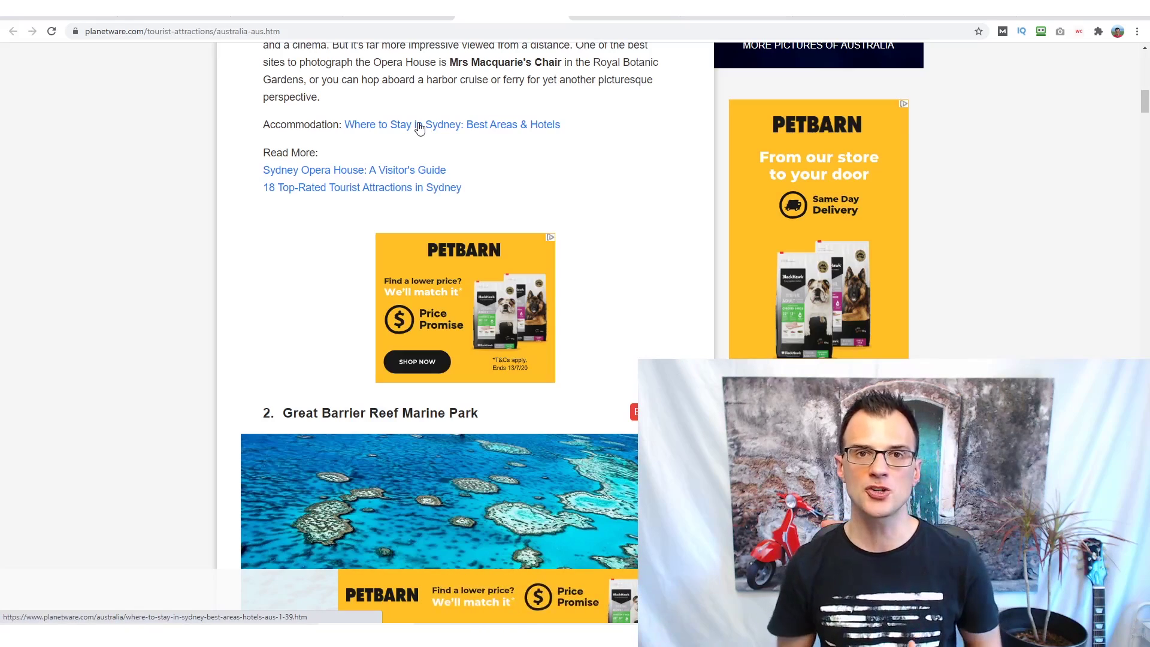
{"action": "scroll", "coordinate": [419, 128], "scroll_direction": "up", "scroll_amount": 5}
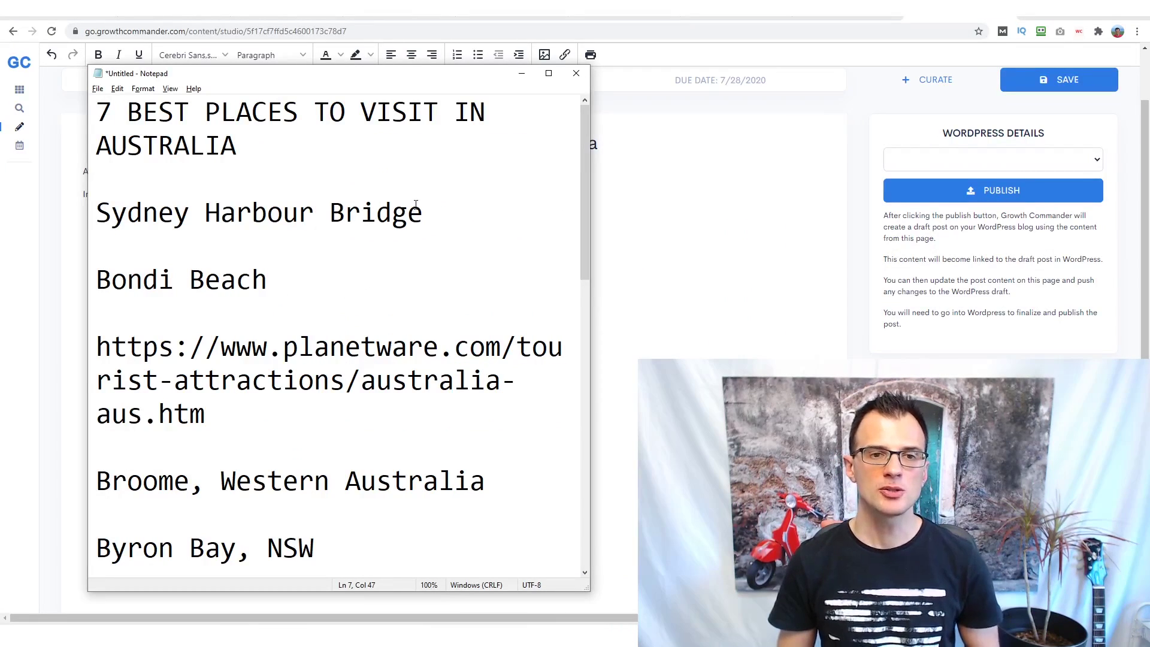
Step: Add a bold Heading 2 '#1: Sydney Harbour Bridge' with a new paragraph below it
{"action": "left_click_drag", "start_coordinate": [435, 210], "coordinate": [88, 210]}
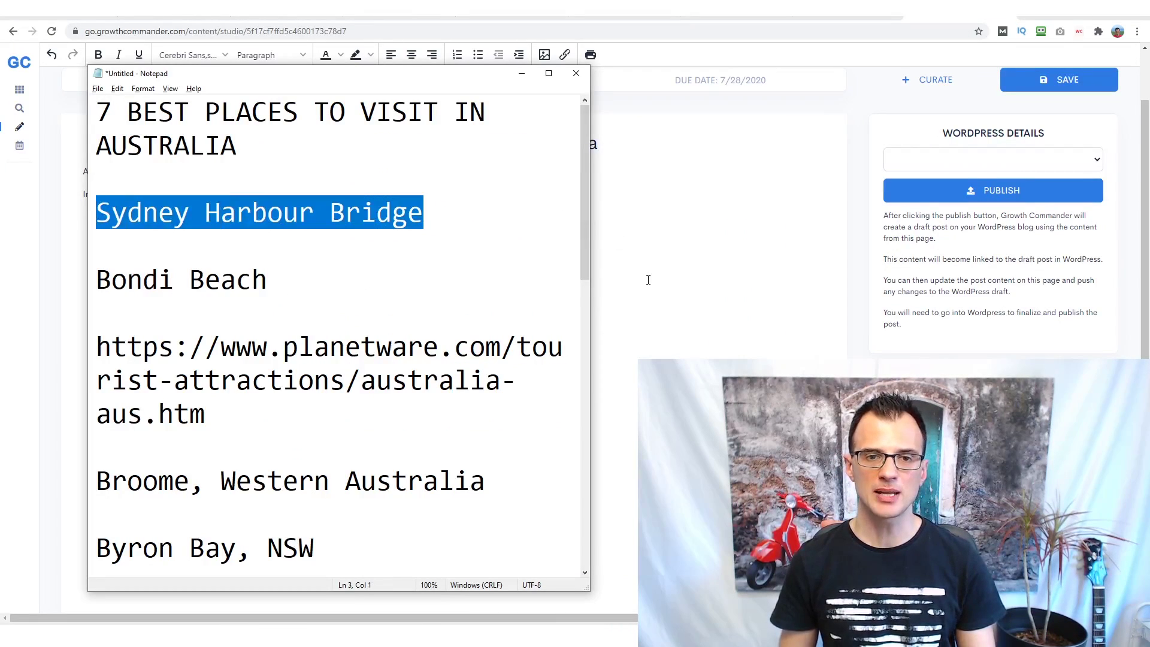
{"action": "left_click", "coordinate": [521, 73]}
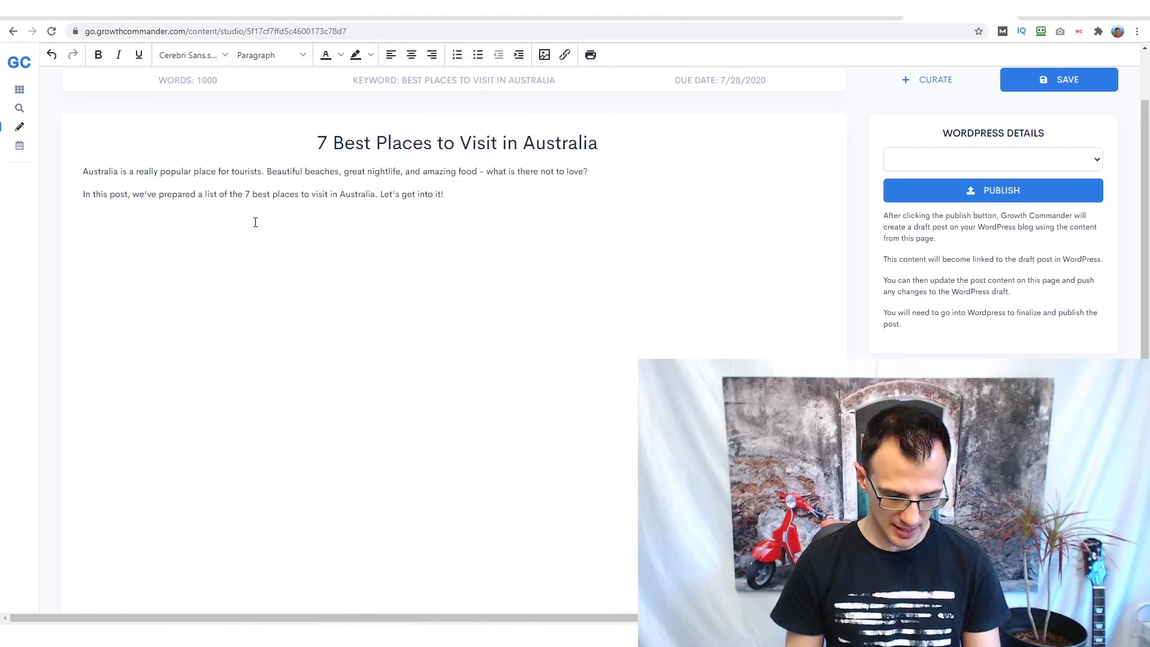
{"action": "type", "text": "#1: Su"}
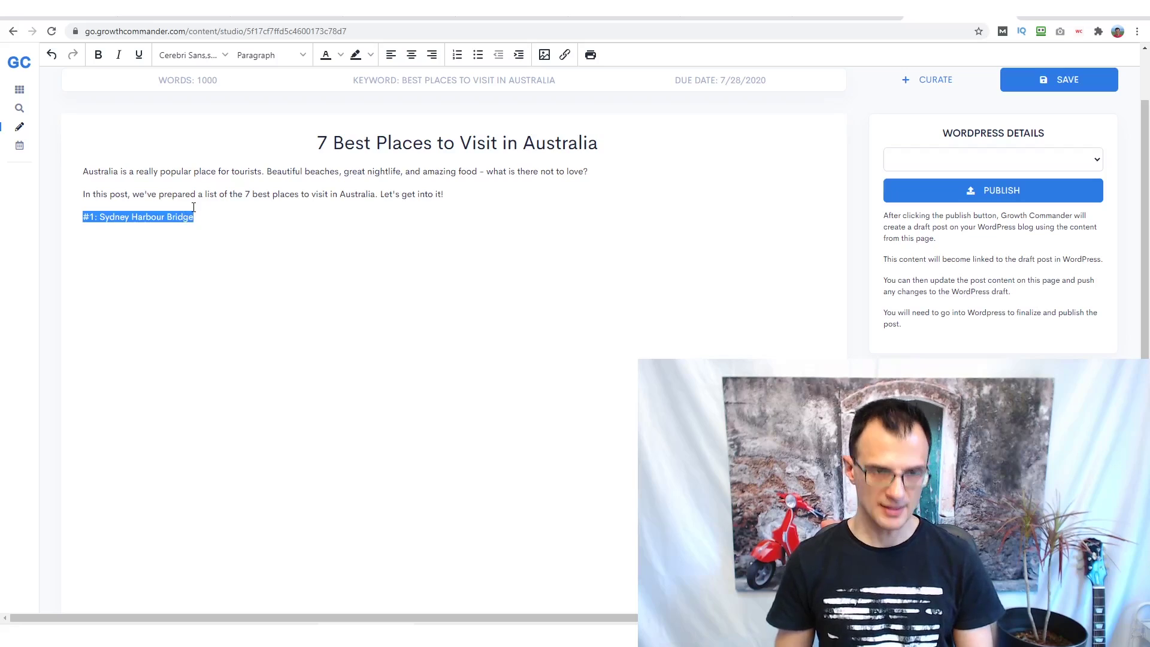
{"action": "key", "text": "ctrl+b"}
{"action": "left_click", "coordinate": [293, 57]}
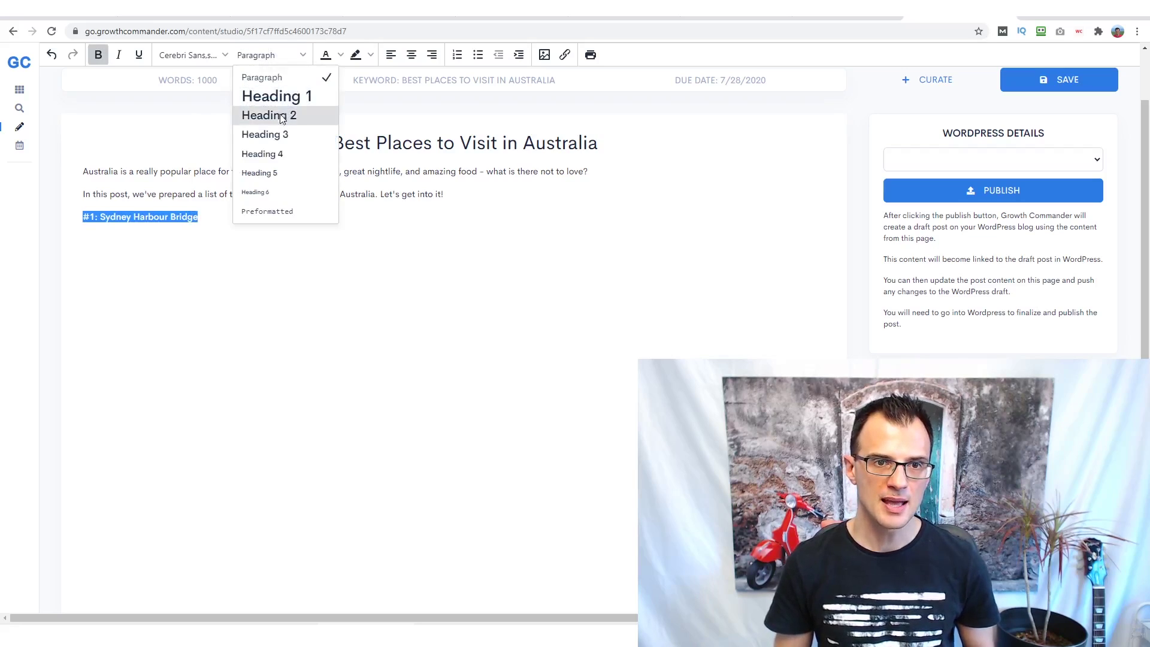
{"action": "left_click", "coordinate": [283, 115]}
{"action": "left_click", "coordinate": [266, 222]}
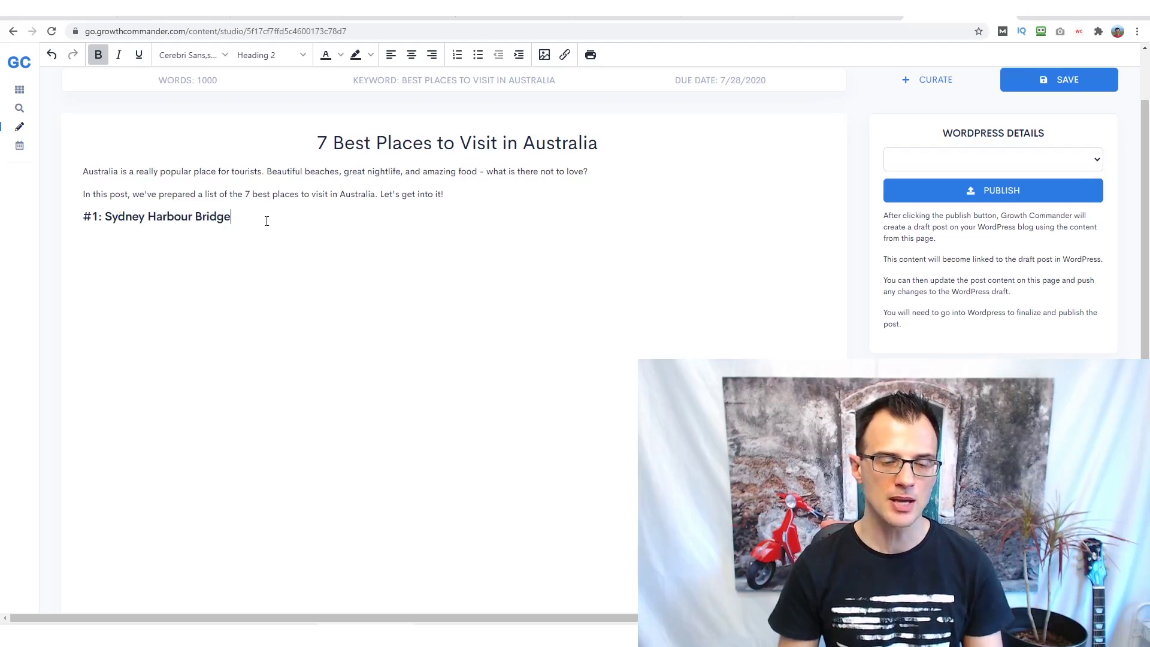
{"action": "key", "text": "Return"}
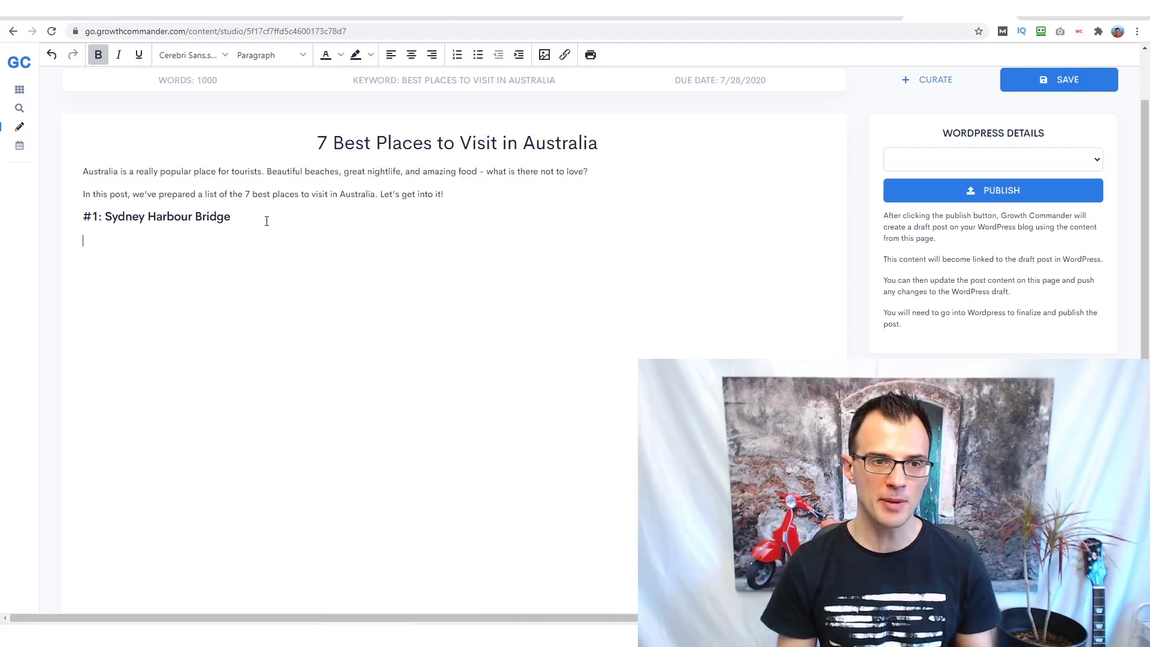
Step: Check the Planetware Australia and ytravel Broome research tabs, then return to the editor
{"action": "left_click", "coordinate": [510, 9]}
{"action": "key", "text": "ctrl+Tab"}
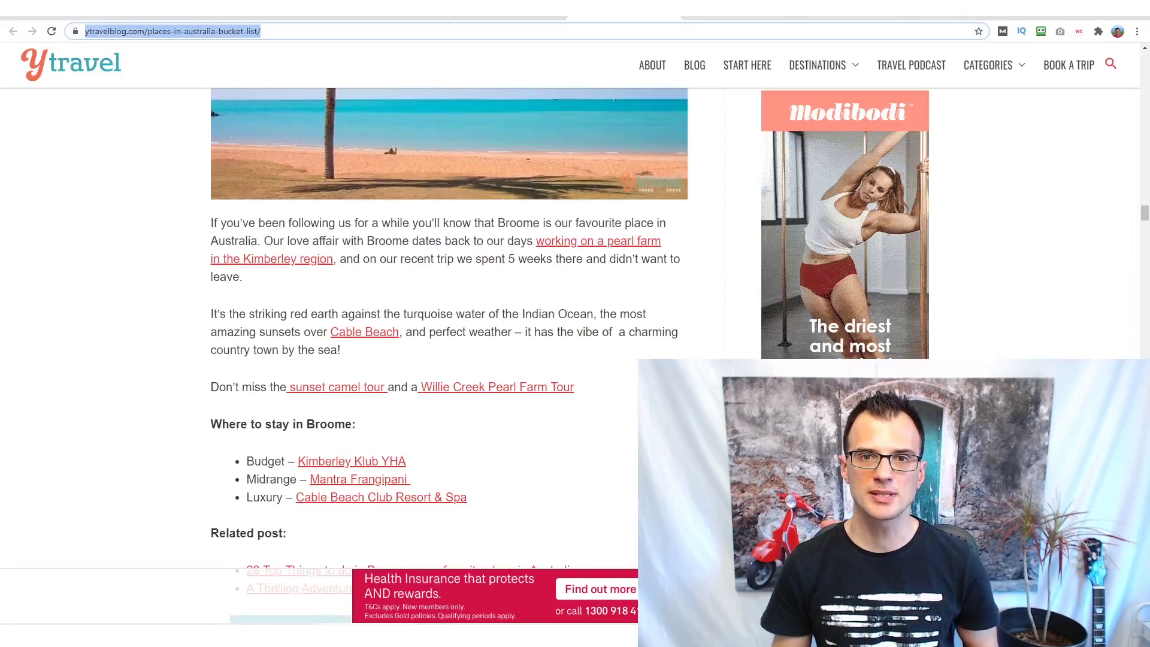
{"action": "scroll", "coordinate": [400, 299], "scroll_direction": "up", "scroll_amount": 4}
{"action": "key", "text": "ctrl+shift+Tab"}
{"action": "scroll", "coordinate": [400, 300], "scroll_direction": "up", "scroll_amount": 1}
{"action": "scroll", "coordinate": [400, 300], "scroll_direction": "up", "scroll_amount": 4}
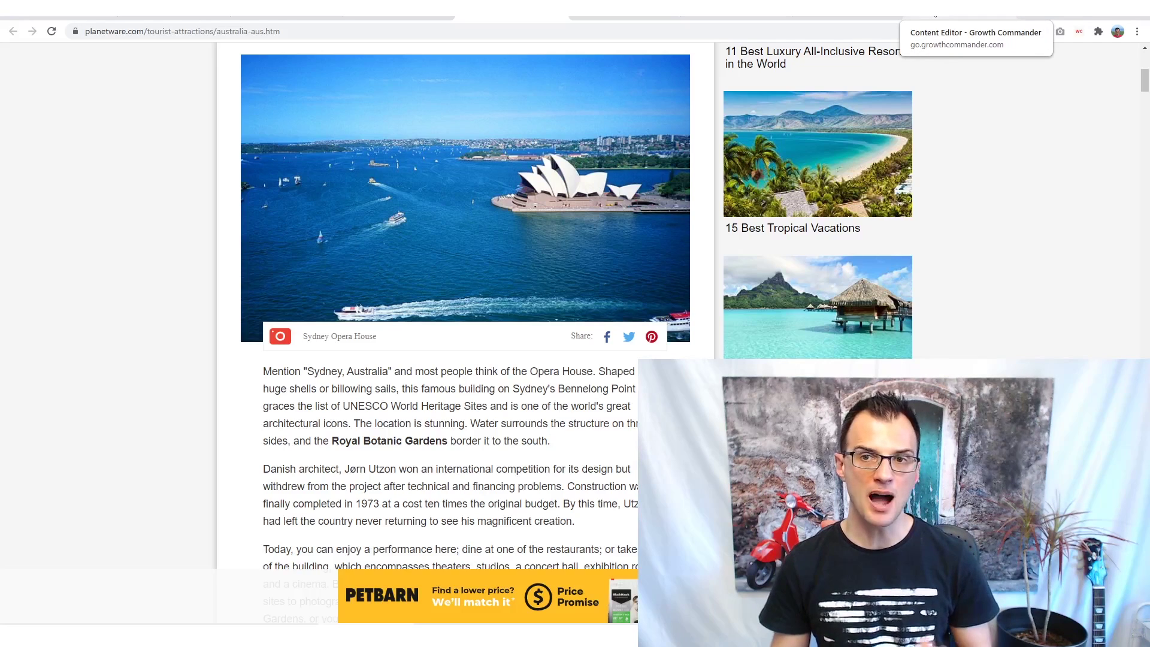
{"action": "left_click", "coordinate": [936, 14]}
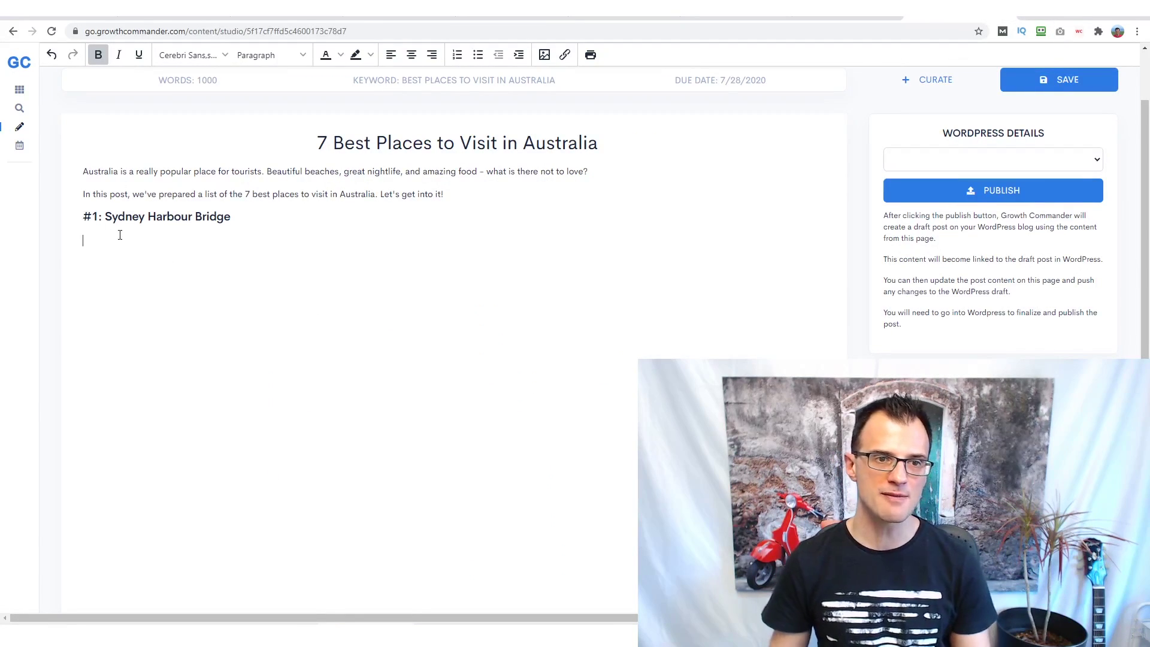
{"action": "left_click", "coordinate": [929, 89]}
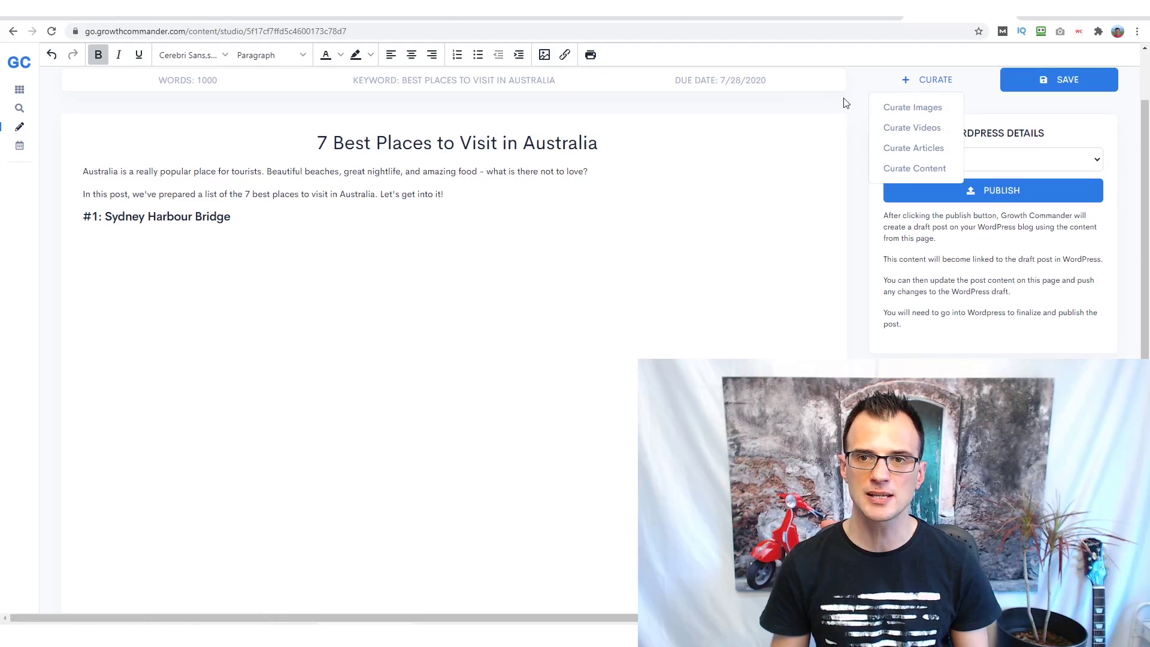
Step: Search curated images for 'sydney harbour bridge' and pick the sunny palm-tree photo
{"action": "left_click", "coordinate": [930, 83]}
{"action": "left_click", "coordinate": [933, 83]}
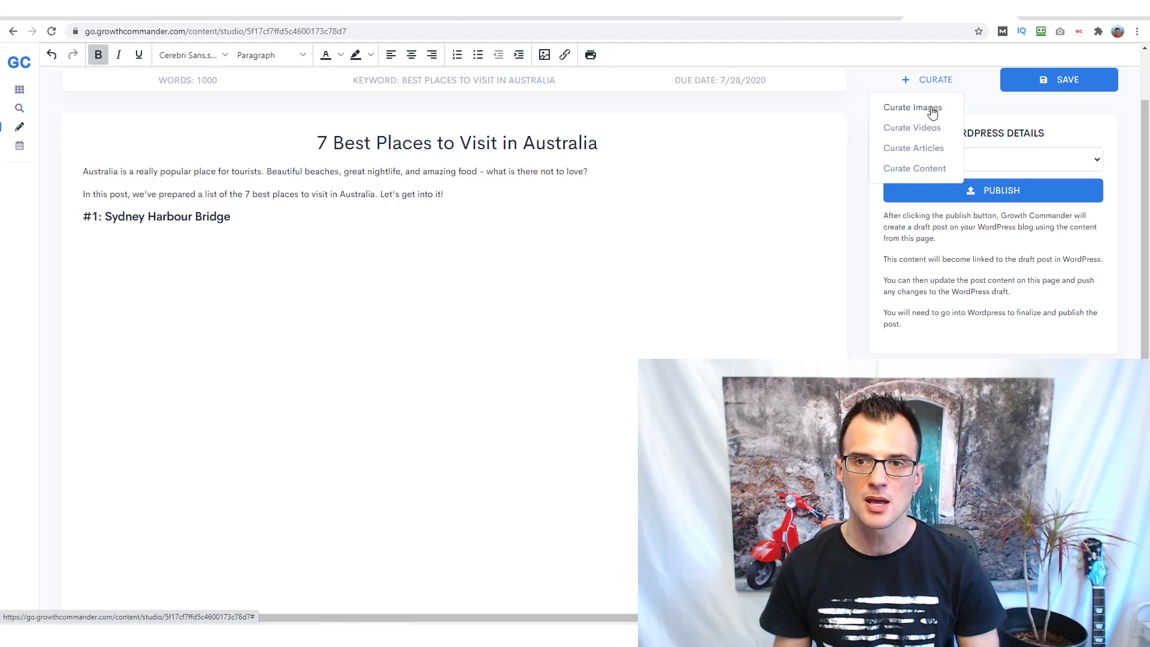
{"action": "left_click", "coordinate": [912, 107]}
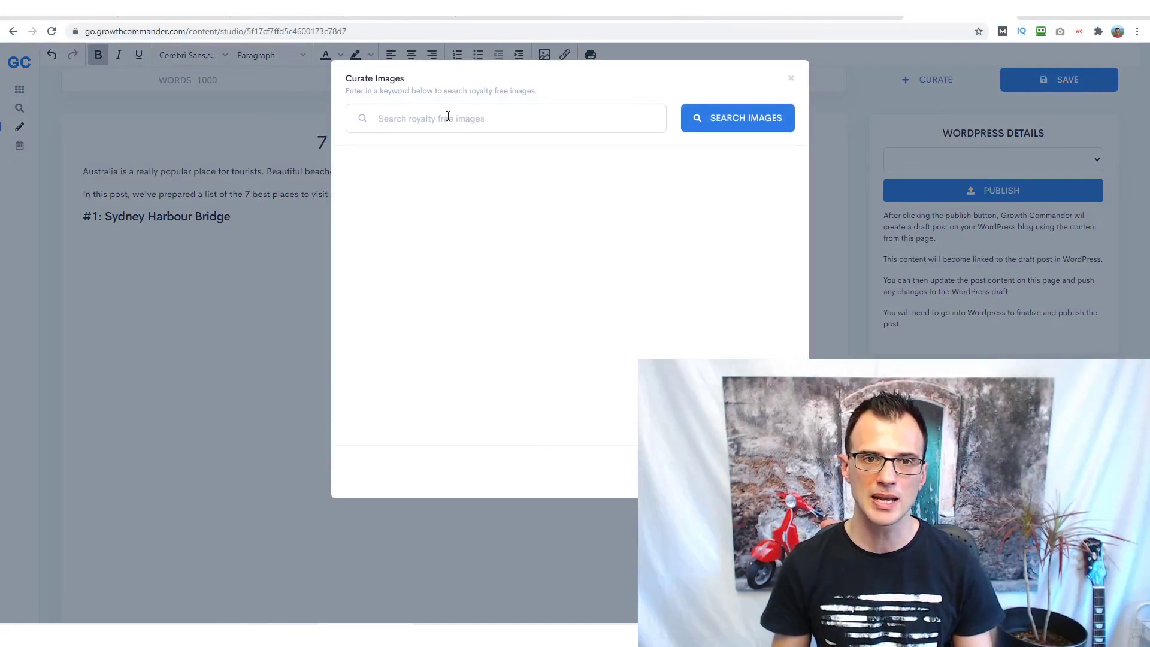
{"action": "left_click", "coordinate": [468, 118]}
{"action": "type", "text": "sydney har"}
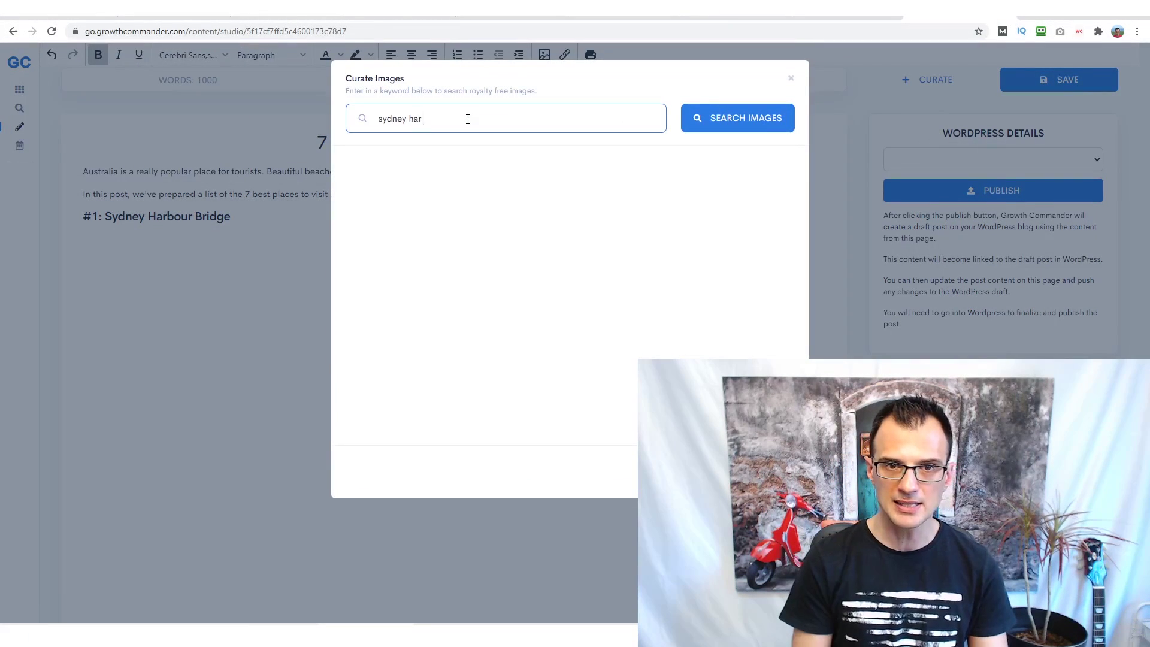
{"action": "type", "text": "bour bridge"}
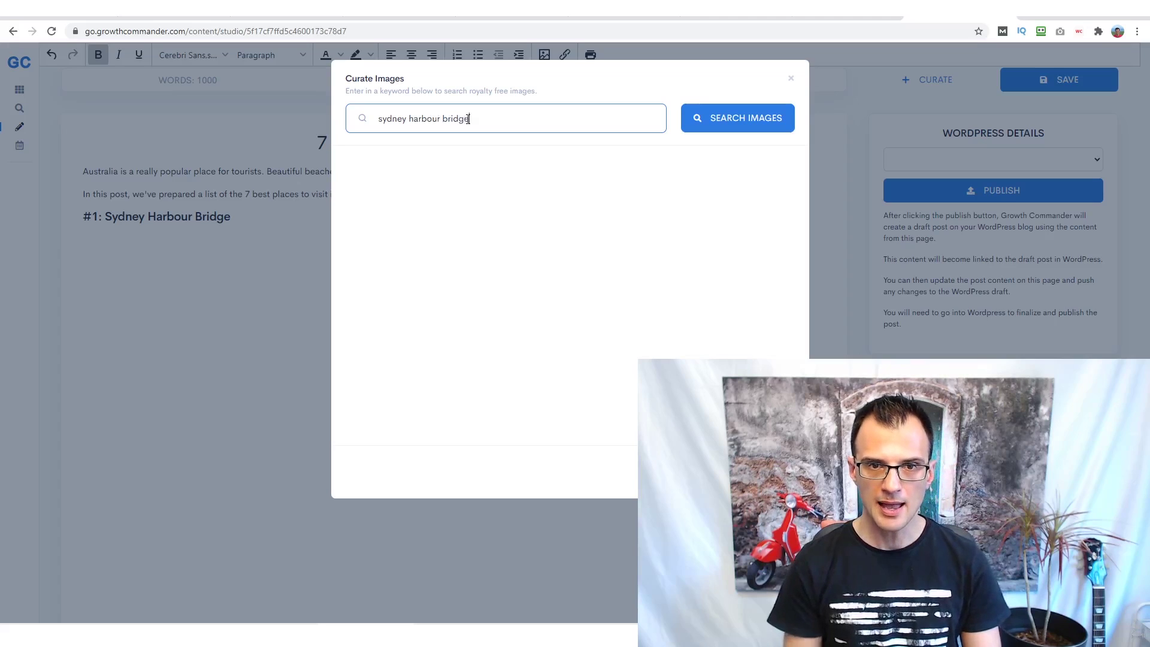
{"action": "left_click", "coordinate": [746, 135]}
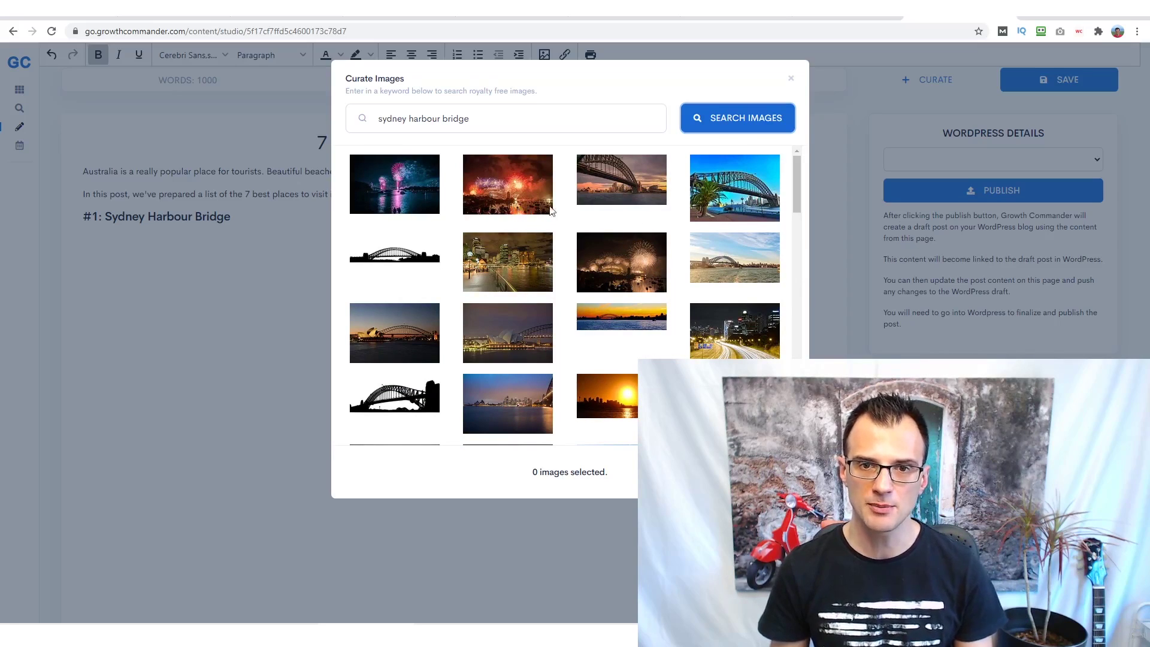
{"action": "left_click", "coordinate": [738, 185]}
Step: Set the photo to custom width 1000 and insert it into the post
{"action": "left_click", "coordinate": [761, 472]}
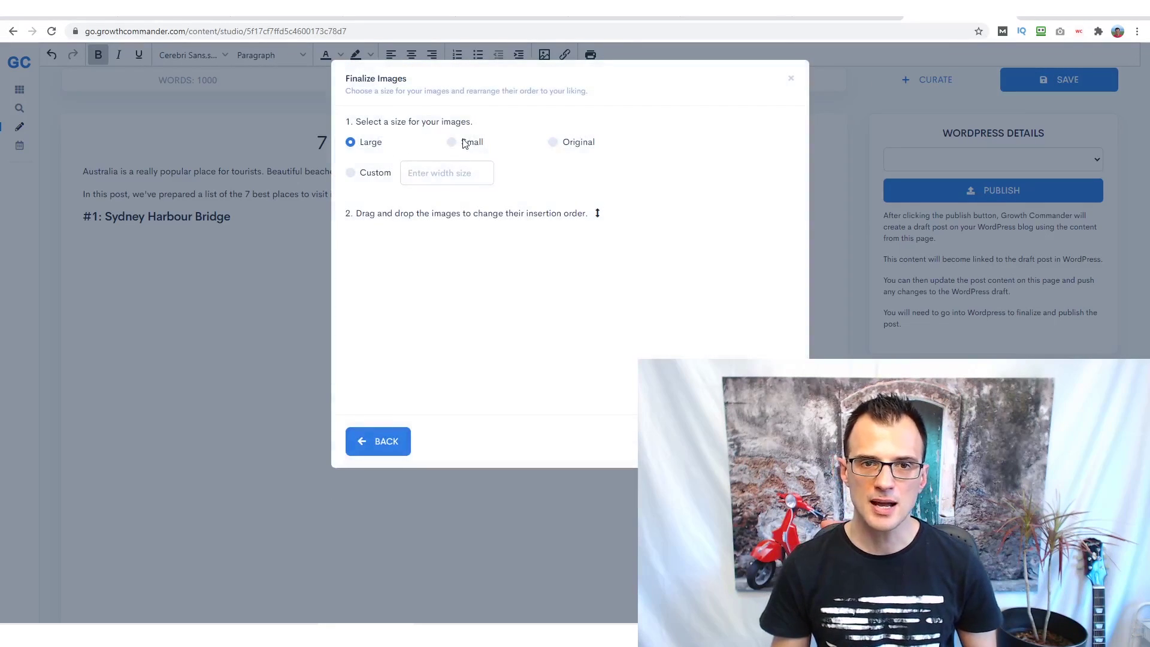
{"action": "left_click", "coordinate": [379, 174]}
{"action": "left_click", "coordinate": [442, 173]}
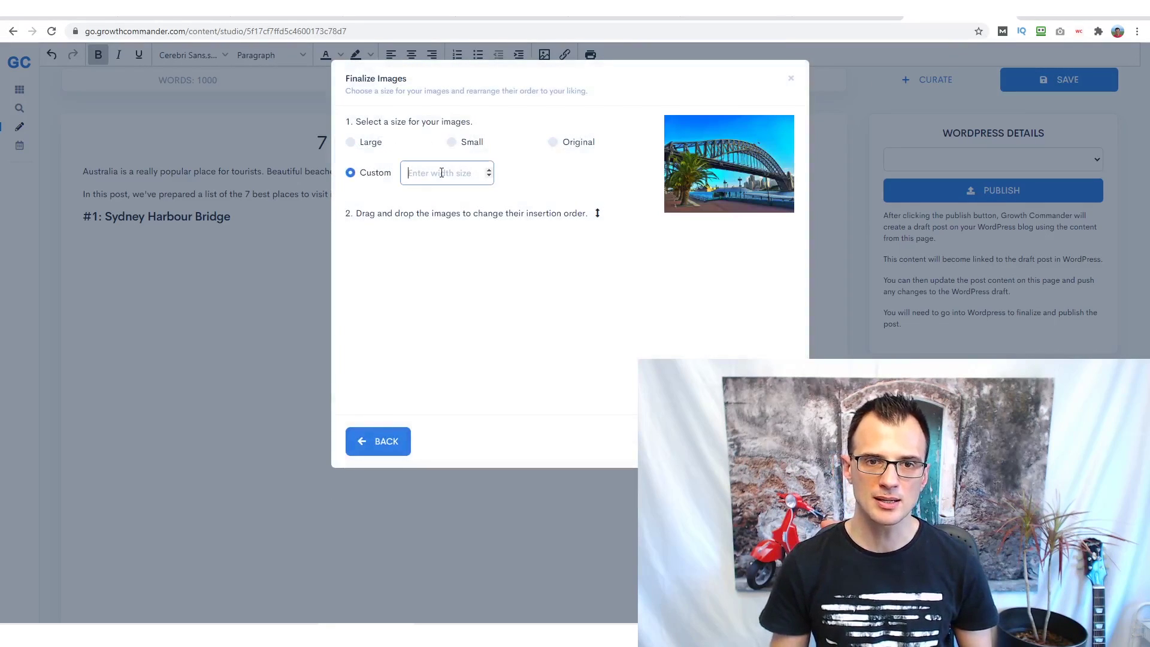
{"action": "type", "text": "1000"}
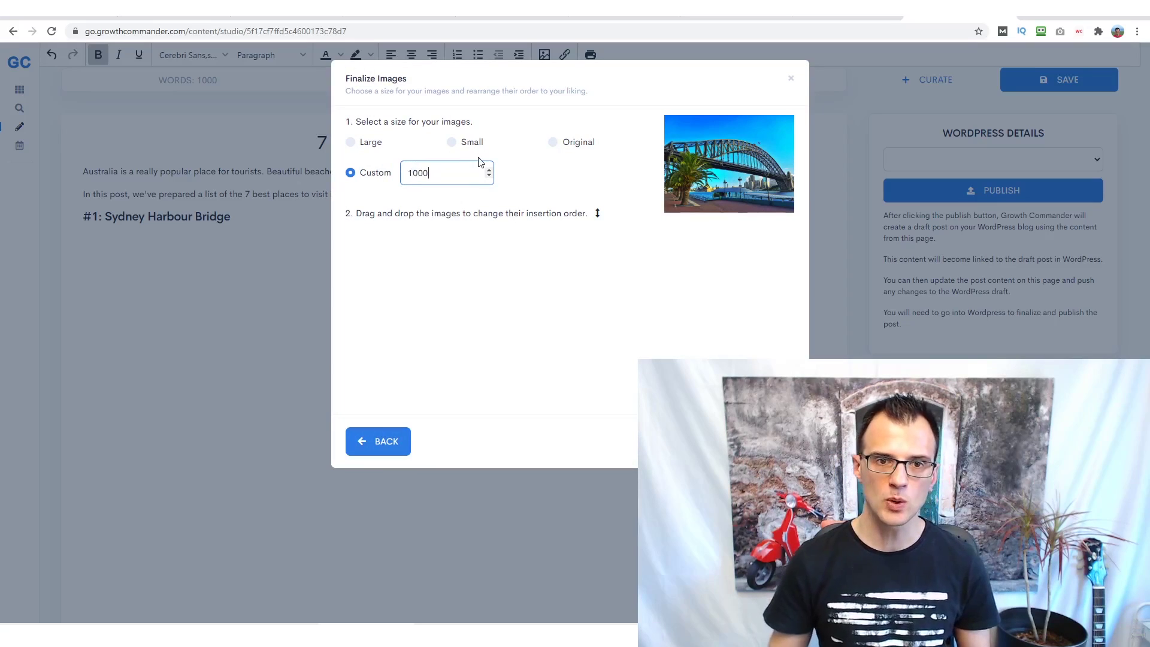
{"action": "key", "text": "Tab"}
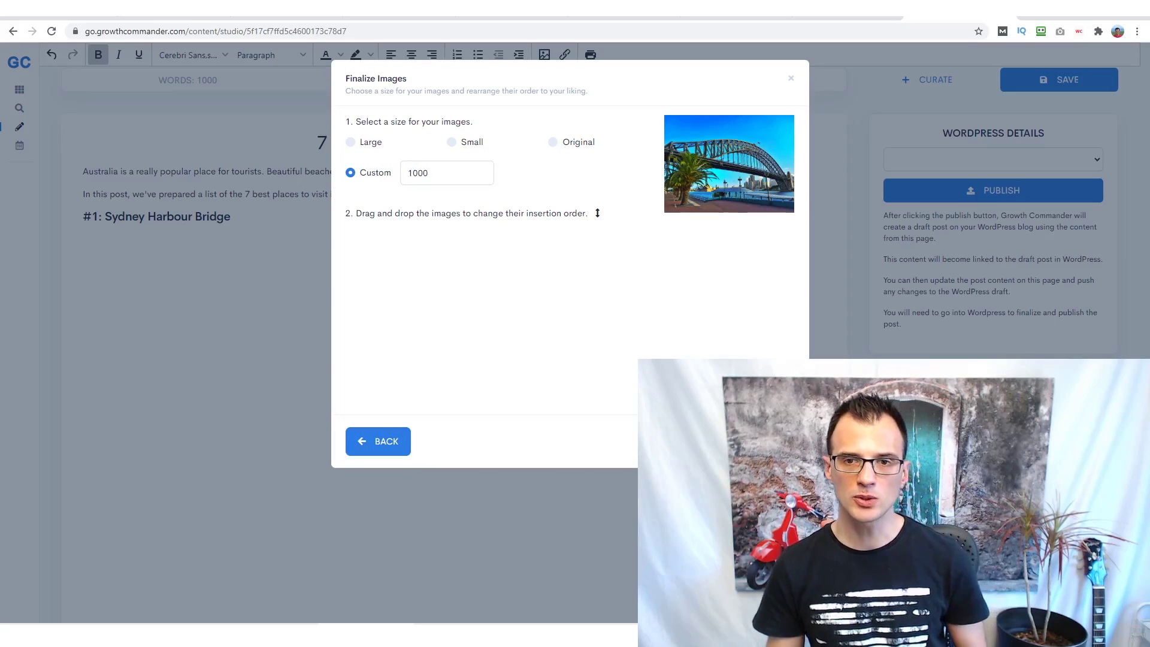
{"action": "key", "text": "Escape"}
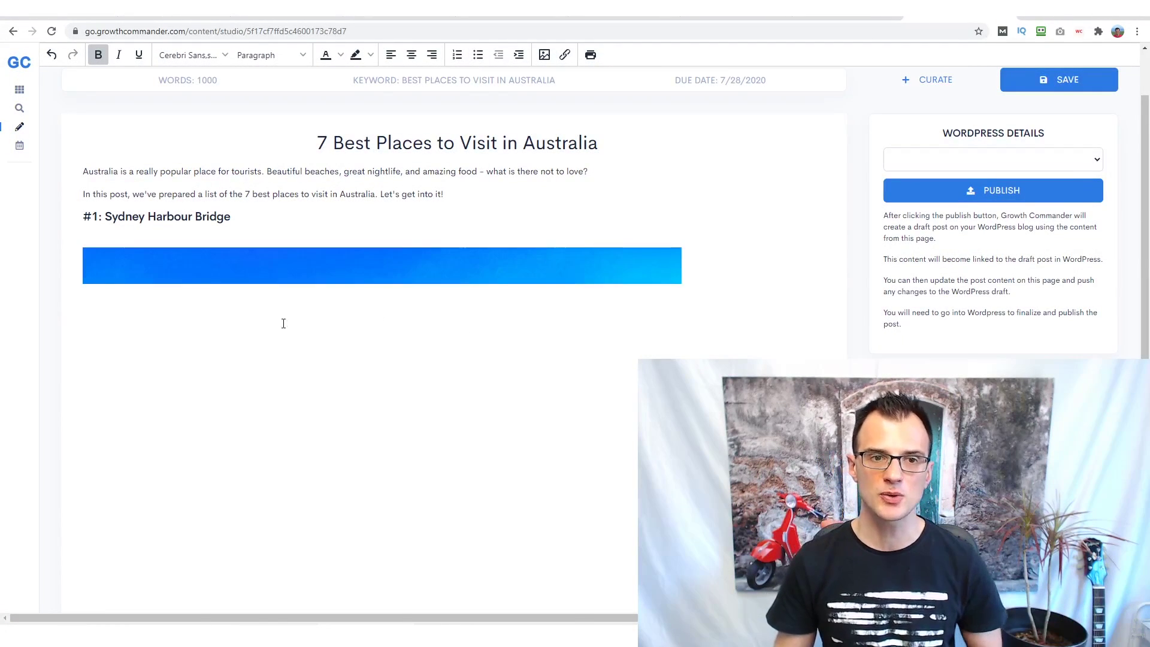
Step: Read the Sydney Harbour Bridge source text on the Planetware attractions page
{"action": "scroll", "coordinate": [244, 227], "scroll_direction": "down", "scroll_amount": 1}
{"action": "scroll", "coordinate": [245, 227], "scroll_direction": "up", "scroll_amount": 1}
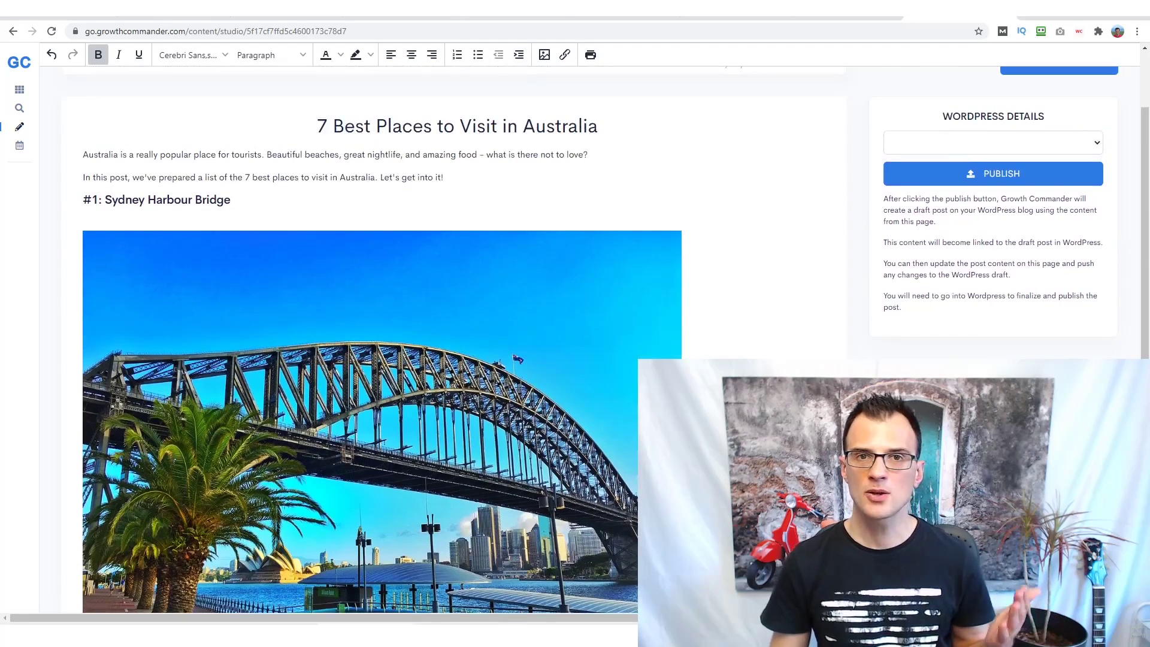
{"action": "scroll", "coordinate": [368, 370], "scroll_direction": "down", "scroll_amount": 2}
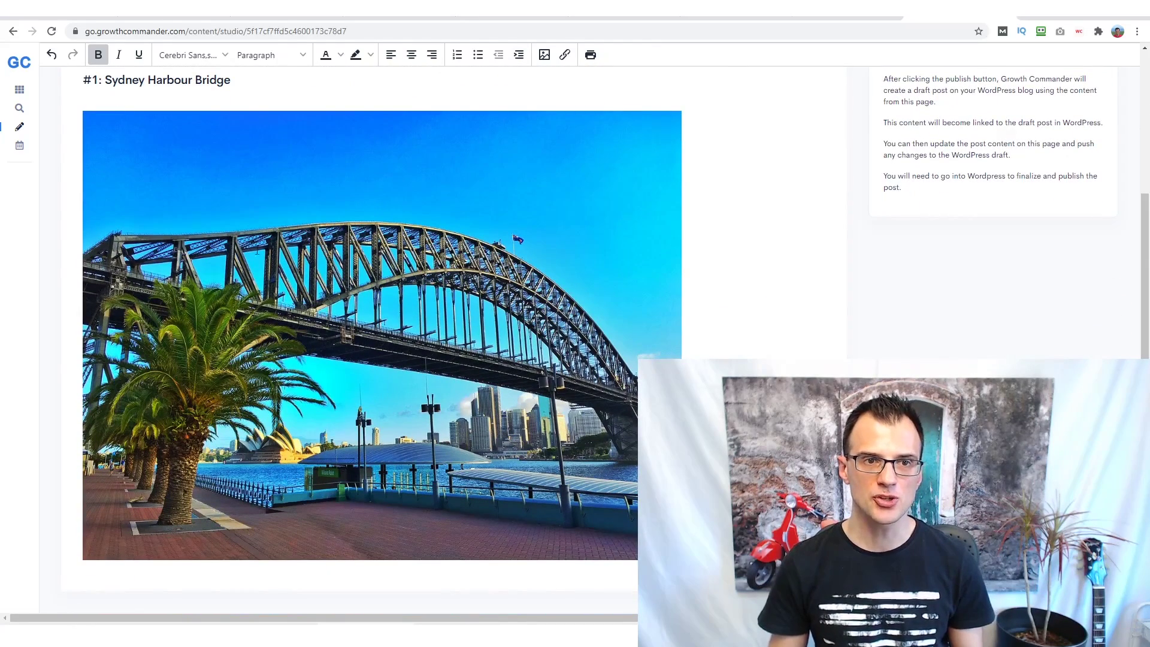
{"action": "scroll", "coordinate": [475, 116], "scroll_direction": "up", "scroll_amount": 3}
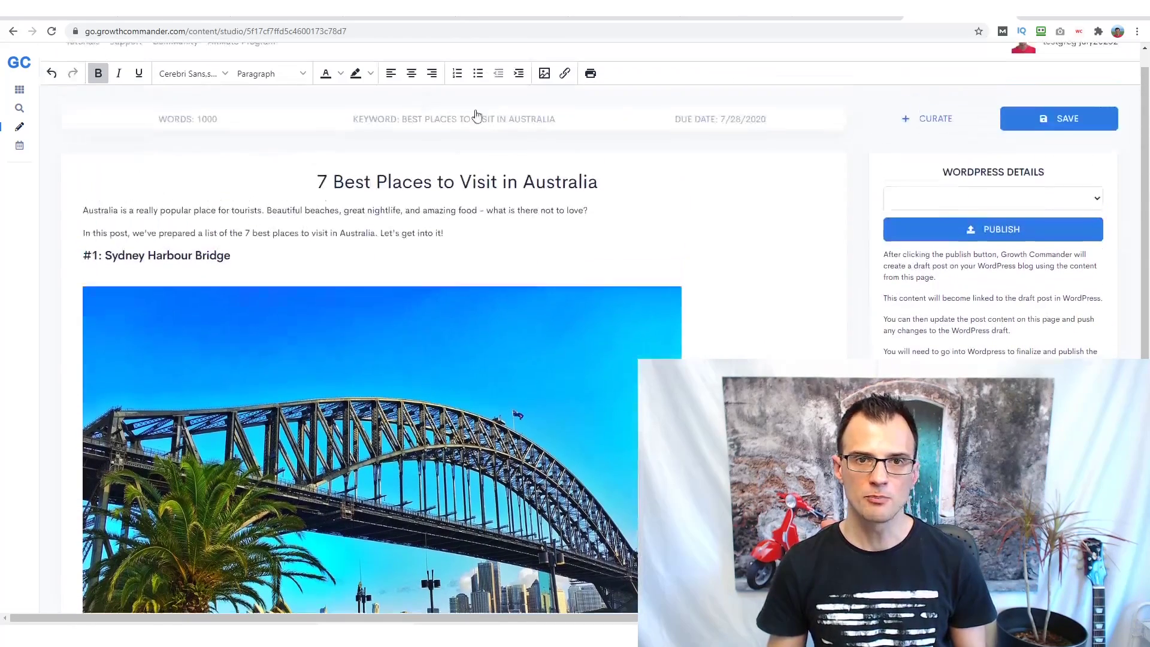
{"action": "key", "text": "ctrl+Tab"}
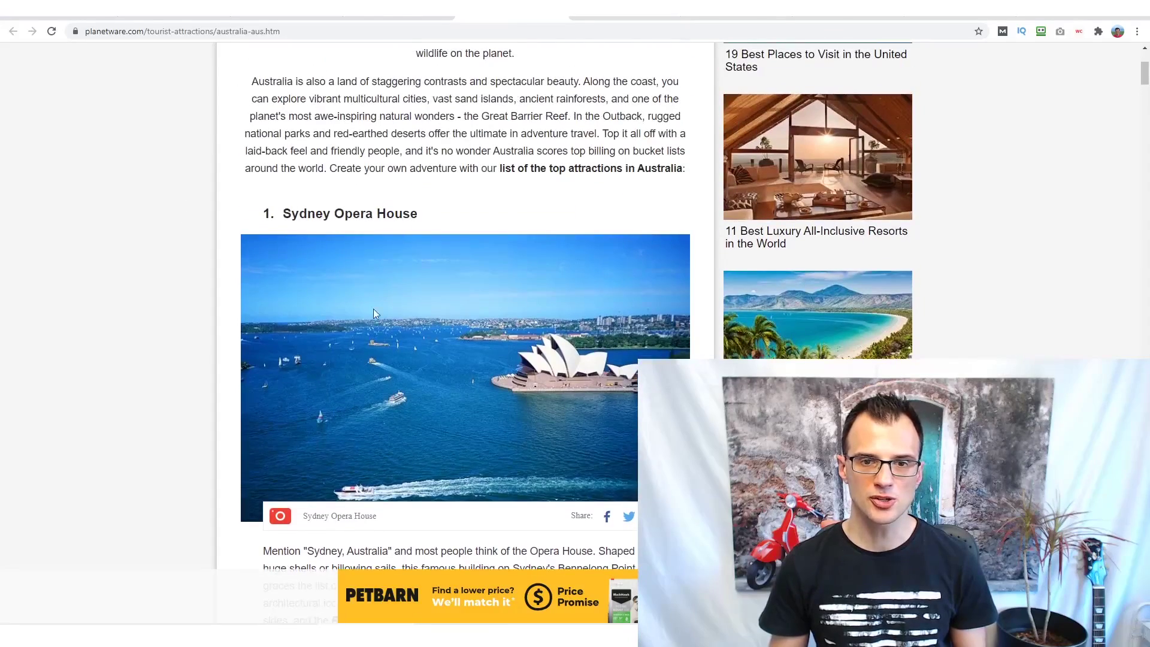
{"action": "scroll", "coordinate": [372, 308], "scroll_direction": "down", "scroll_amount": 4}
{"action": "scroll", "coordinate": [337, 199], "scroll_direction": "up", "scroll_amount": 1}
{"action": "scroll", "coordinate": [400, 107], "scroll_direction": "up", "scroll_amount": 2}
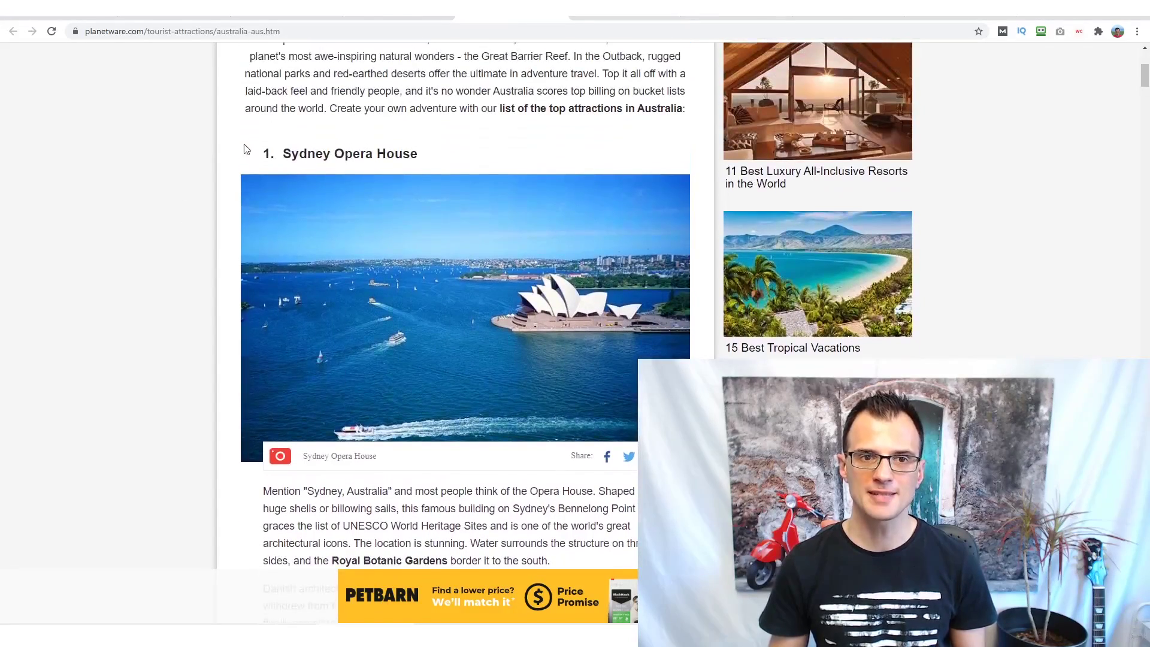
{"action": "scroll", "coordinate": [247, 149], "scroll_direction": "down", "scroll_amount": 3}
{"action": "left_click_drag", "start_coordinate": [264, 310], "coordinate": [561, 427]}
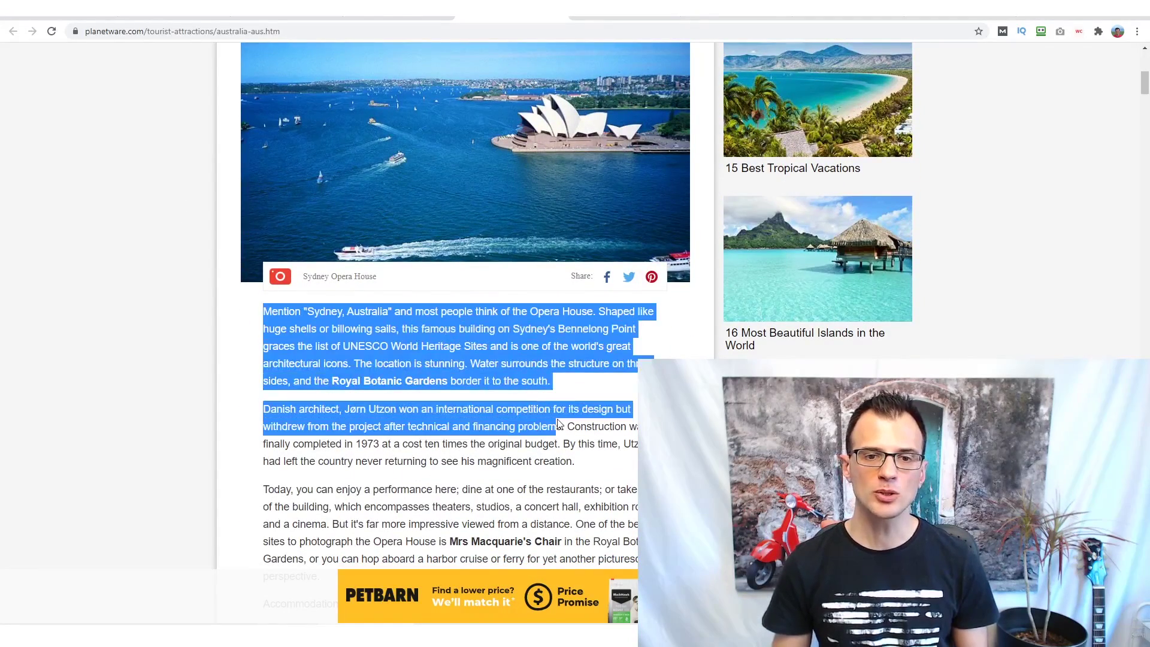
{"action": "scroll", "coordinate": [485, 349], "scroll_direction": "down", "scroll_amount": 3}
{"action": "left_click", "coordinate": [318, 305]}
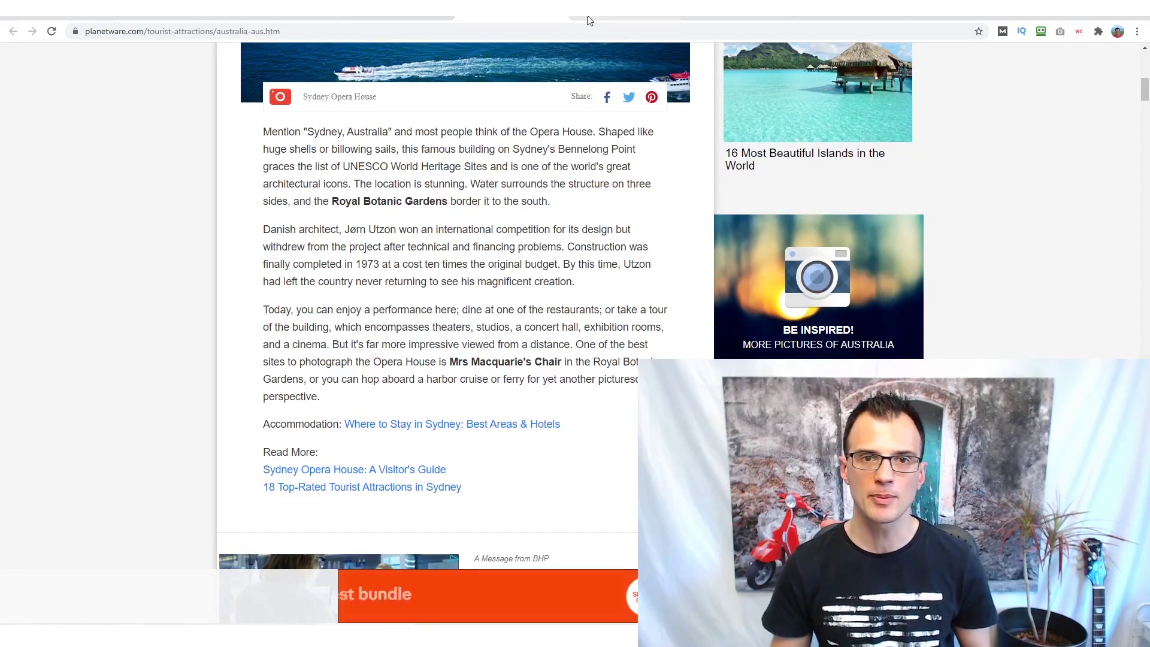
{"action": "scroll", "coordinate": [374, 339], "scroll_direction": "up", "scroll_amount": 1}
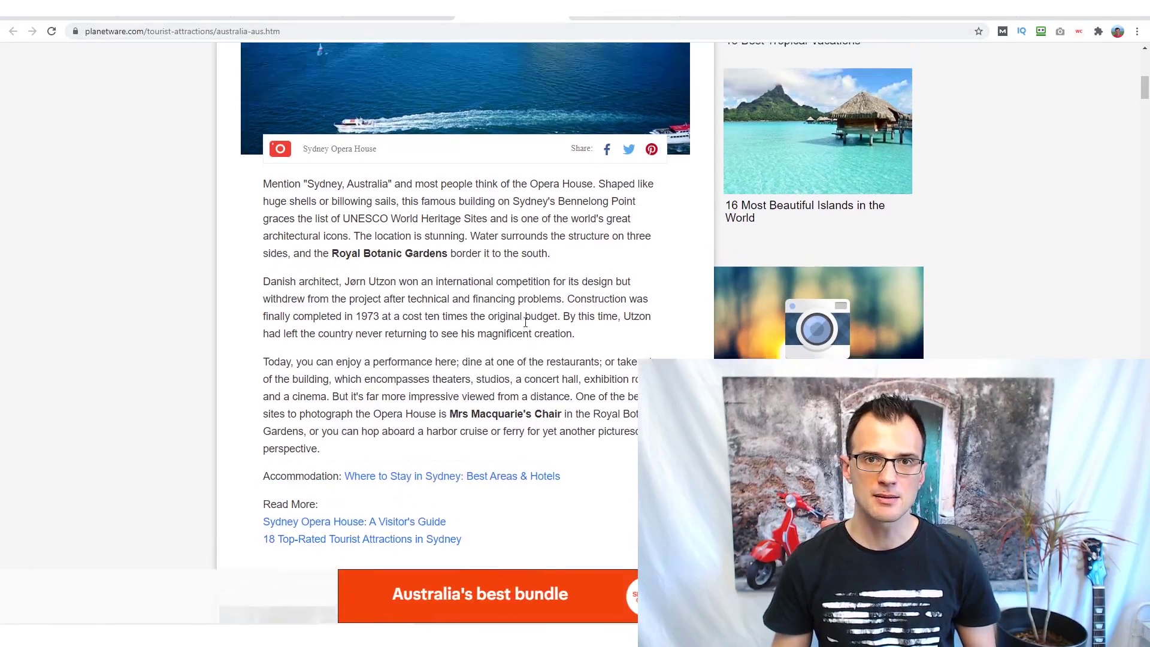
{"action": "left_click_drag", "start_coordinate": [264, 191], "coordinate": [572, 288]}
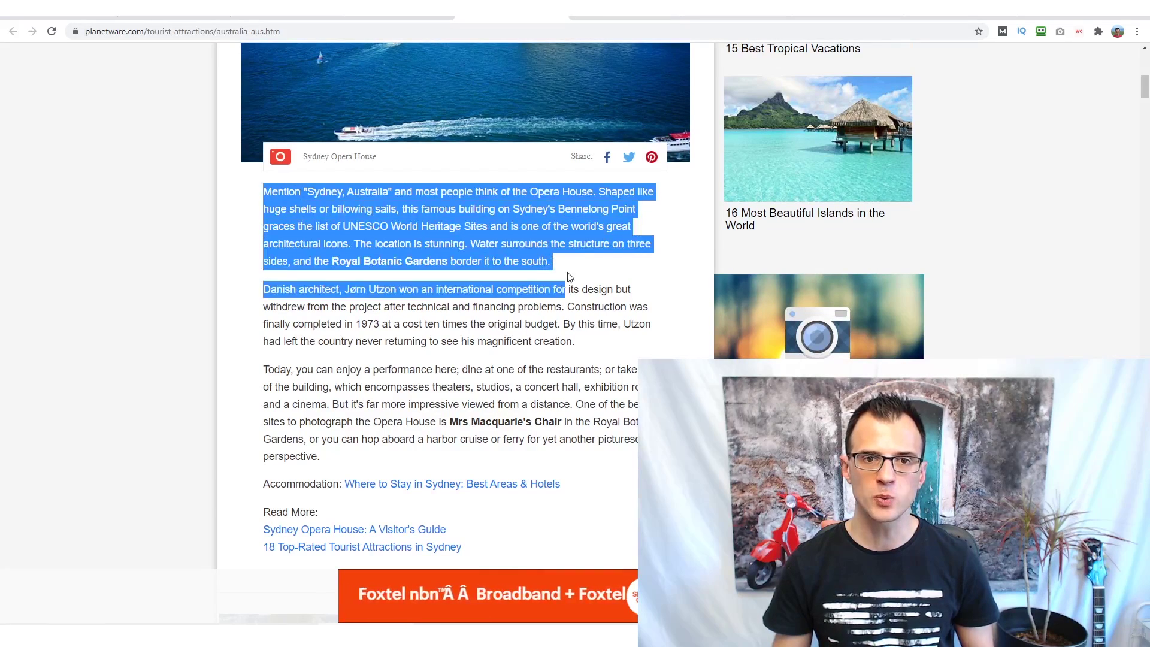
{"action": "left_click", "coordinate": [572, 288]}
Step: Write two paragraphs under the photo on the New Year's Eve fireworks and 1973 completion
{"action": "key", "text": "ctrl+Tab"}
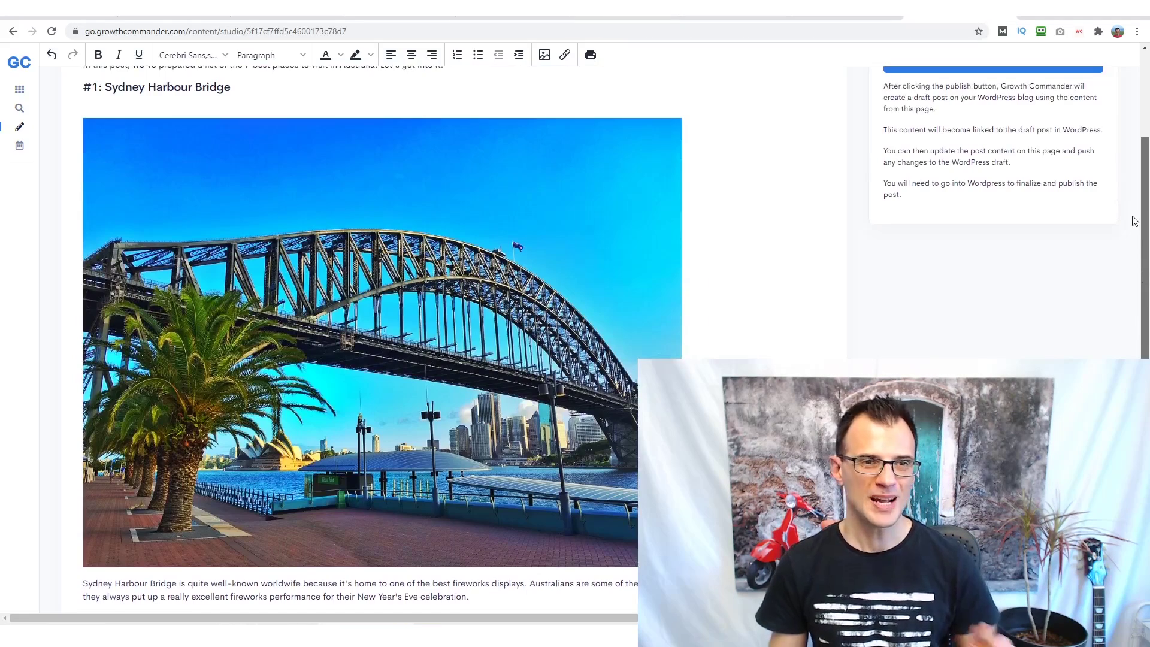
{"action": "scroll", "coordinate": [1131, 288], "scroll_direction": "down", "scroll_amount": 3}
{"action": "scroll", "coordinate": [1132, 226], "scroll_direction": "up", "scroll_amount": 3}
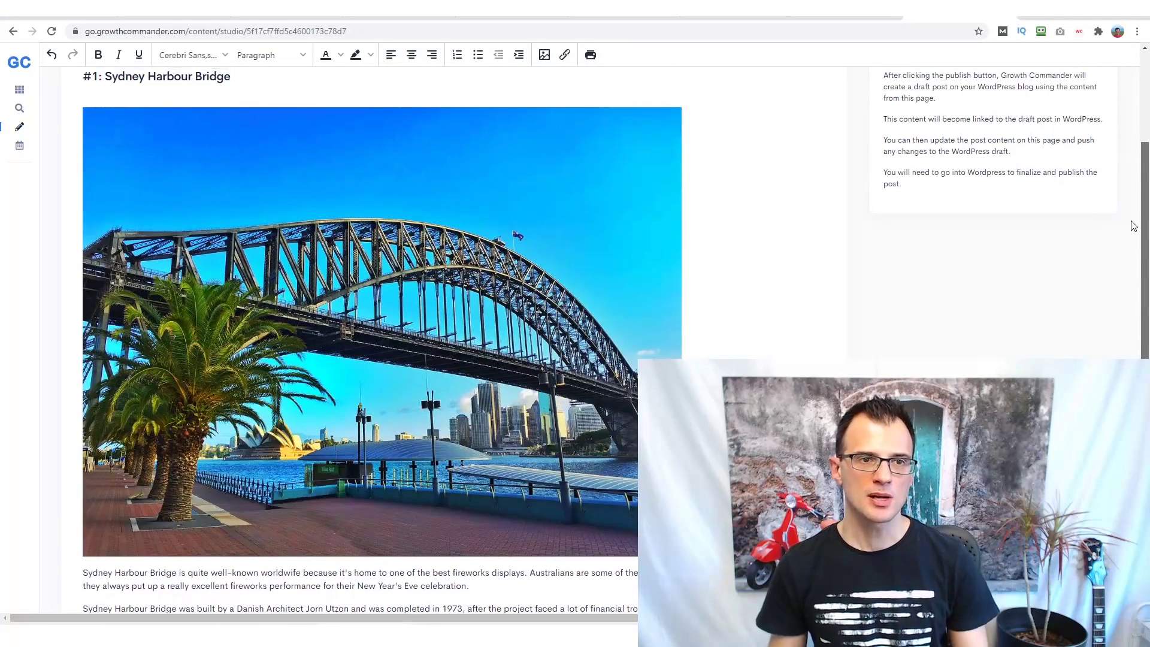
{"action": "scroll", "coordinate": [49, 305], "scroll_direction": "down", "scroll_amount": 3}
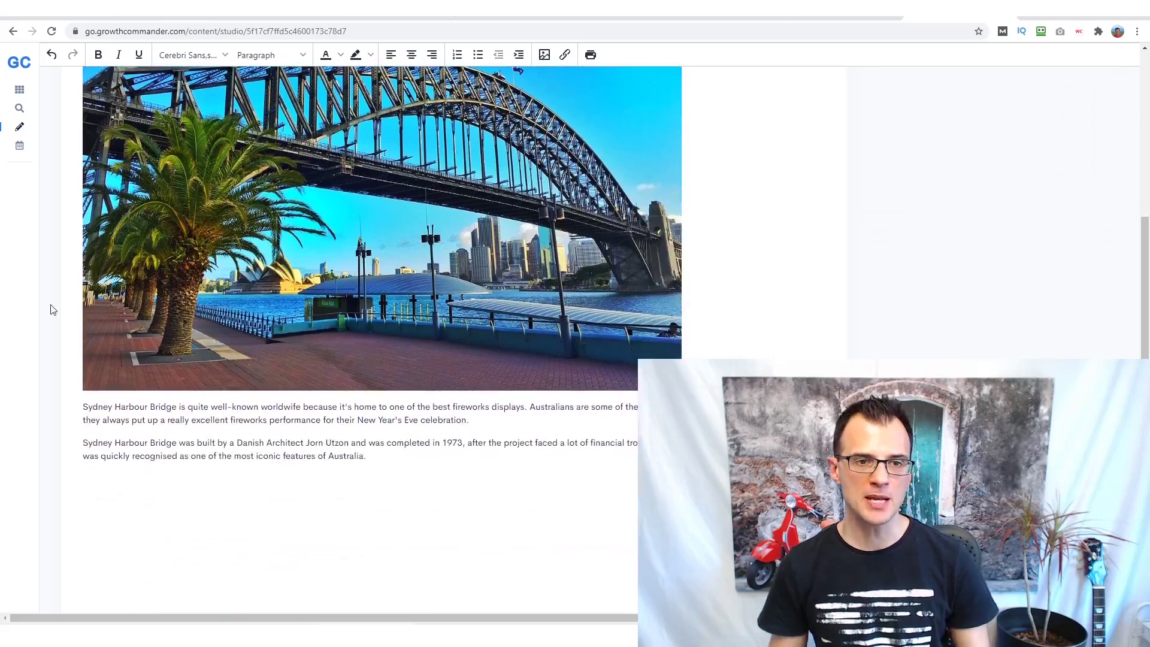
{"action": "scroll", "coordinate": [157, 395], "scroll_direction": "down", "scroll_amount": 4}
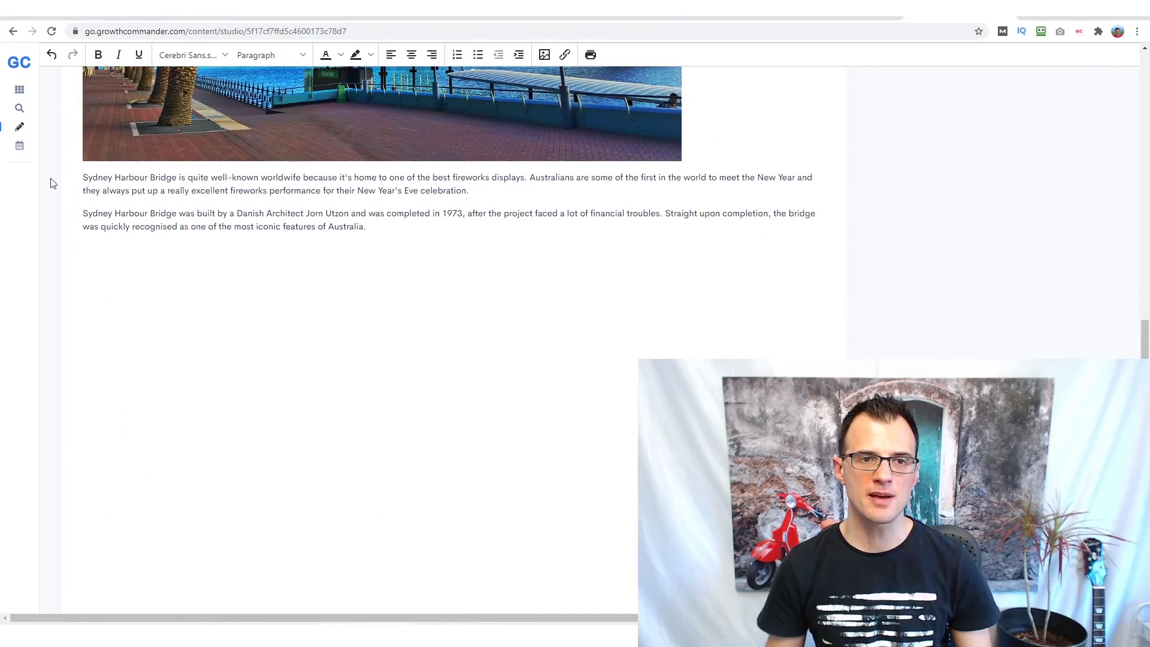
{"action": "left_click", "coordinate": [512, 11]}
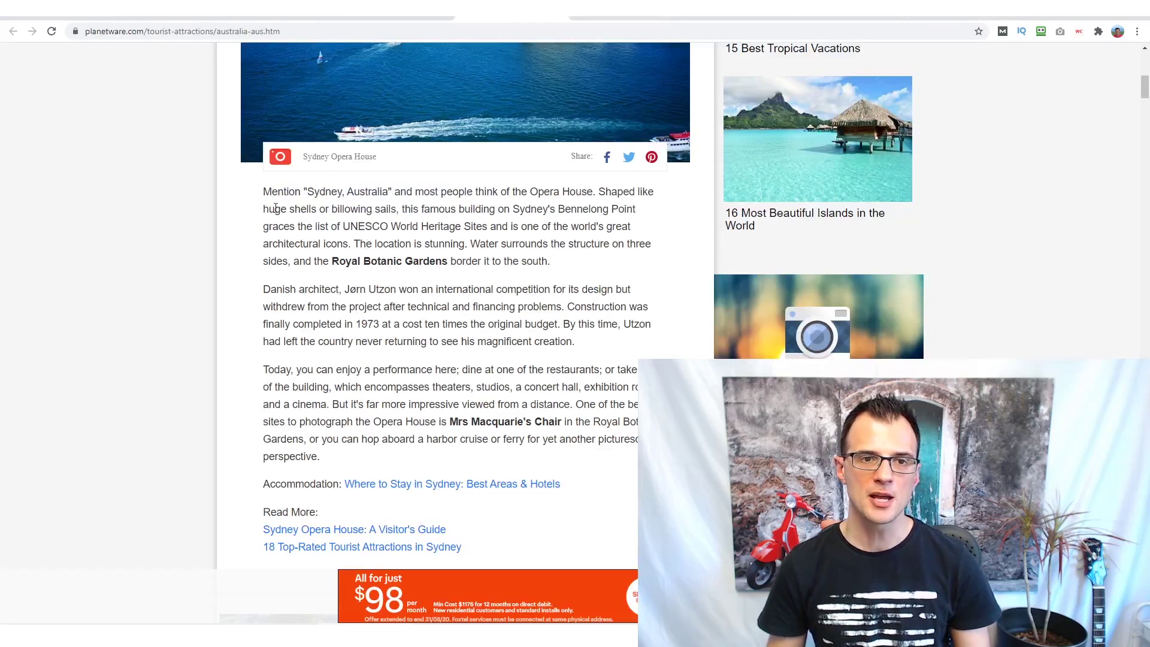
{"action": "left_click_drag", "start_coordinate": [260, 190], "coordinate": [486, 419]}
{"action": "left_click", "coordinate": [935, 9]}
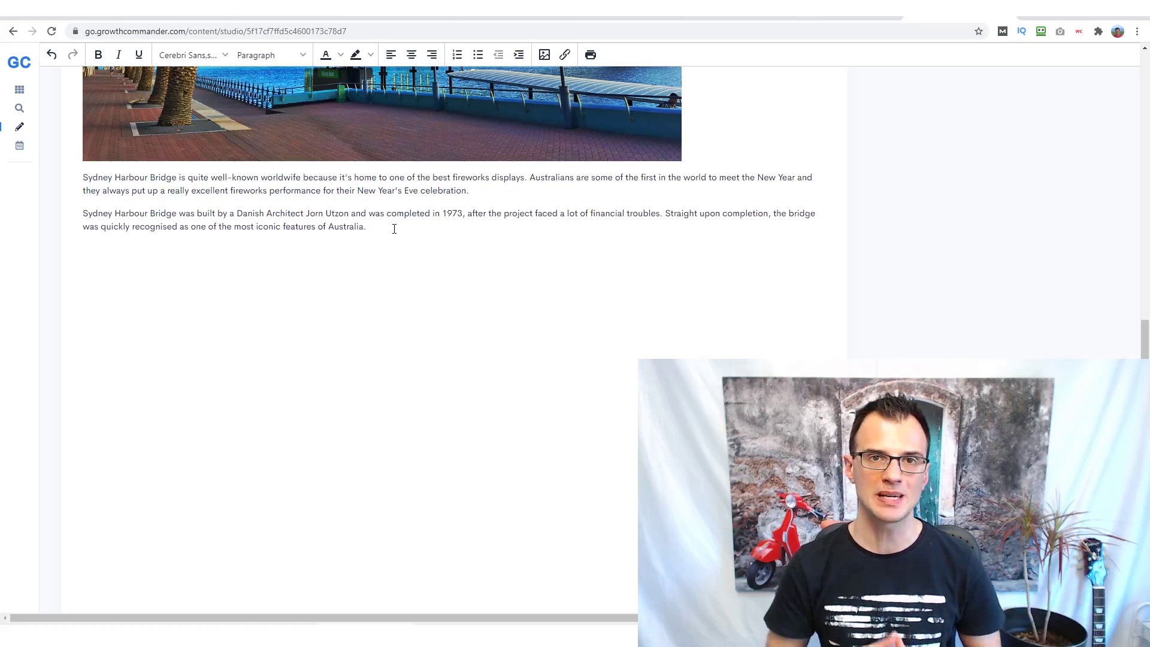
{"action": "scroll", "coordinate": [404, 225], "scroll_direction": "up", "scroll_amount": 10}
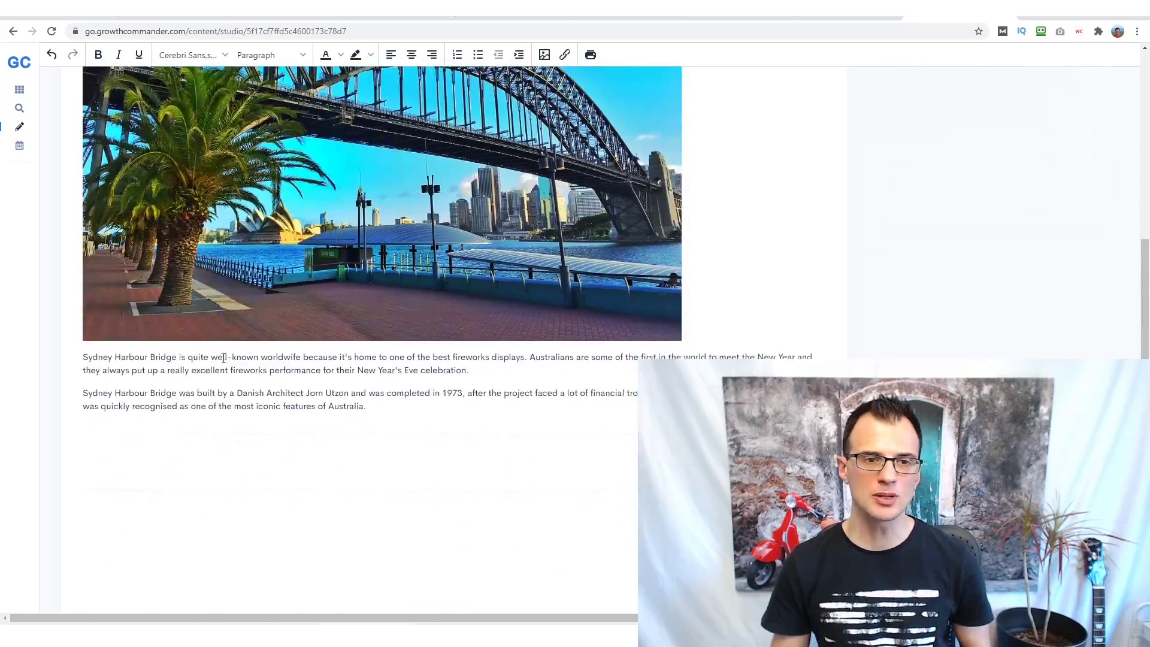
{"action": "scroll", "coordinate": [524, 199], "scroll_direction": "down", "scroll_amount": 10}
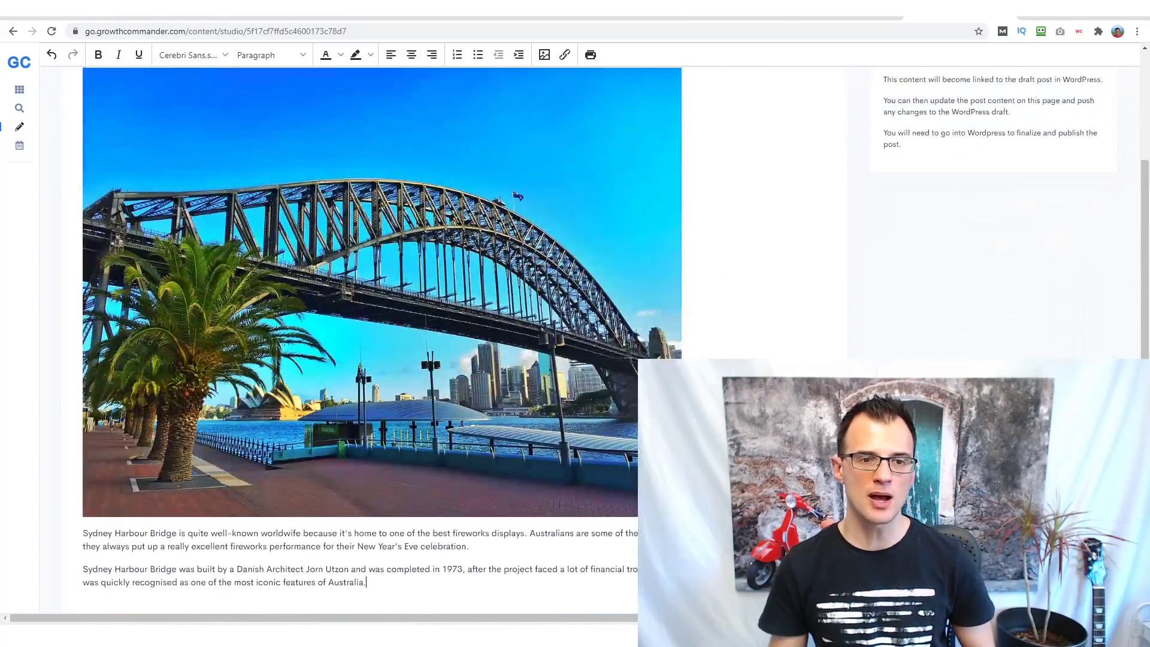
{"action": "scroll", "coordinate": [456, 371], "scroll_direction": "up", "scroll_amount": 9}
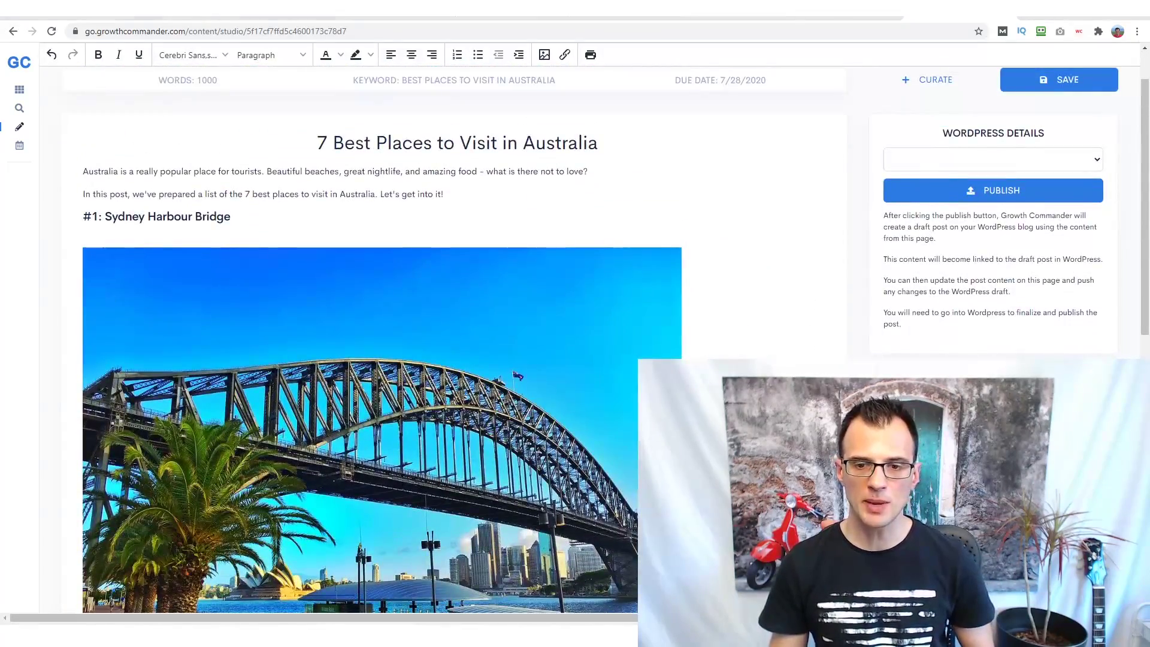
Step: Copy Bondi Beach from Notepad and add a '#2: Bondi Beach' Heading 2 after the Sydney paragraphs
{"action": "key", "text": "alt+Tab"}
{"action": "left_click_drag", "start_coordinate": [286, 276], "coordinate": [94, 284]}
{"action": "key", "text": "ctrl+c"}
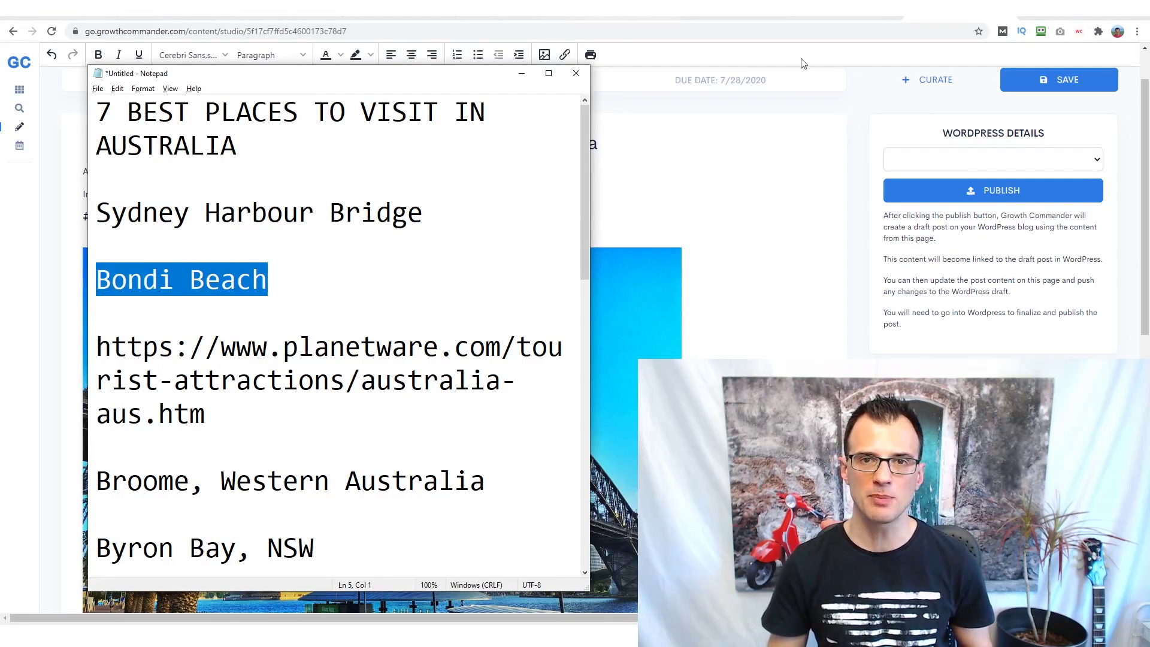
{"action": "key", "text": "alt+Tab"}
{"action": "left_click", "coordinate": [249, 214]}
{"action": "key", "text": "shift+Home"}
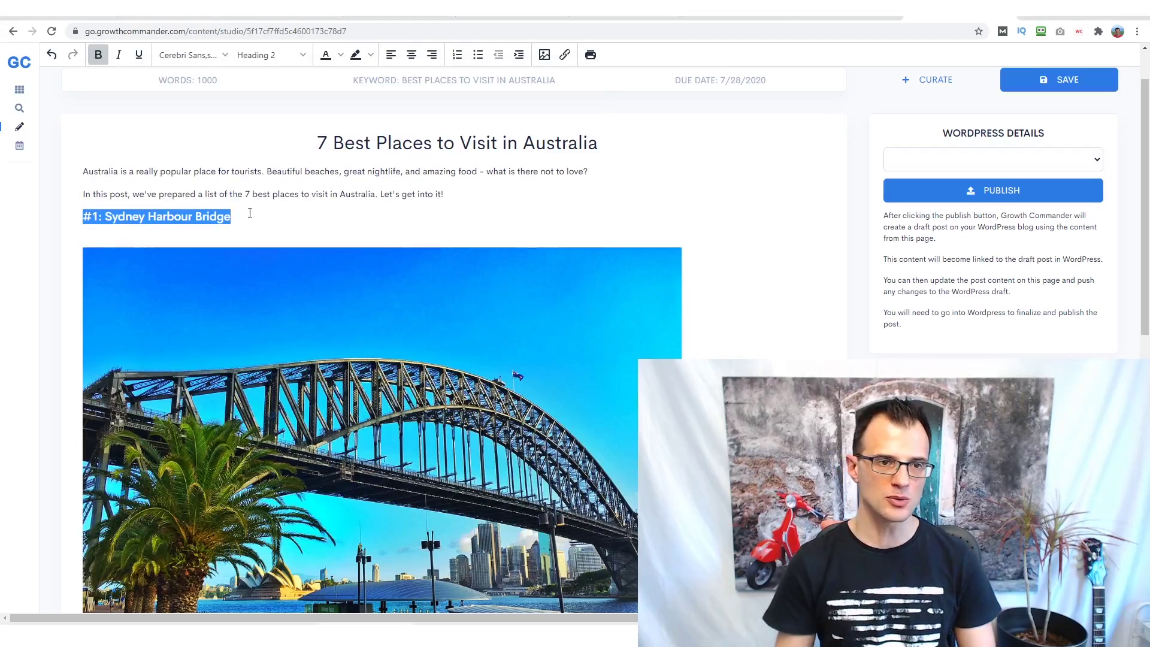
{"action": "scroll", "coordinate": [222, 326], "scroll_direction": "down", "scroll_amount": 6}
{"action": "left_click", "coordinate": [184, 385]}
{"action": "type", "text": "#2:"}
{"action": "key", "text": "ctrl+v"}
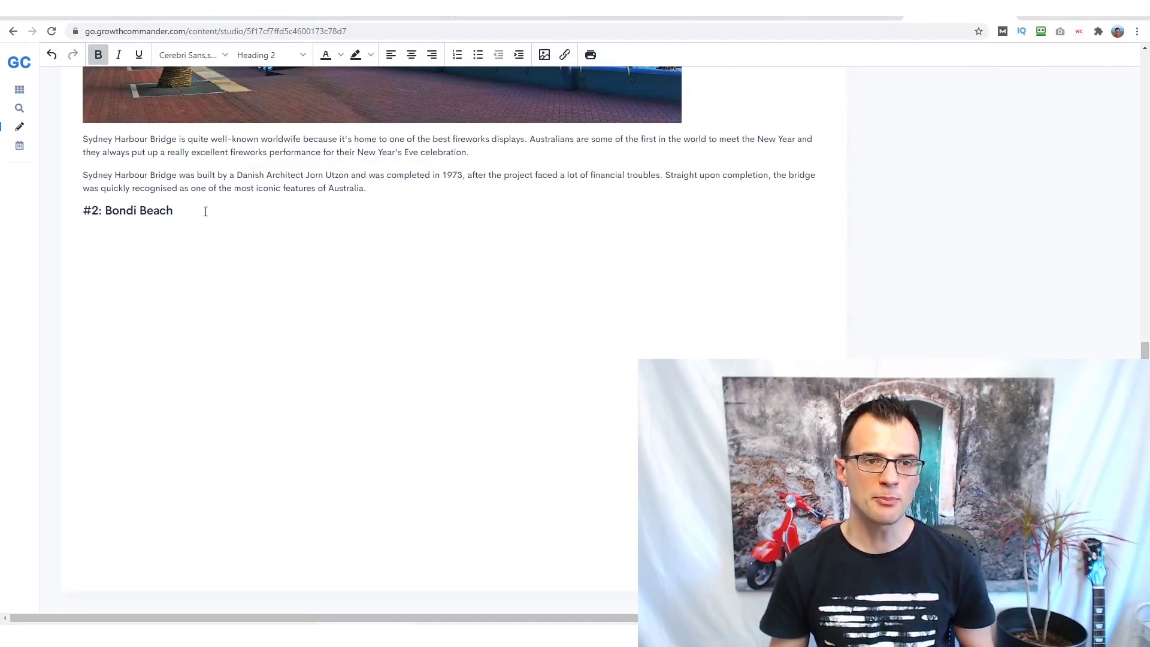
{"action": "key", "text": "Return"}
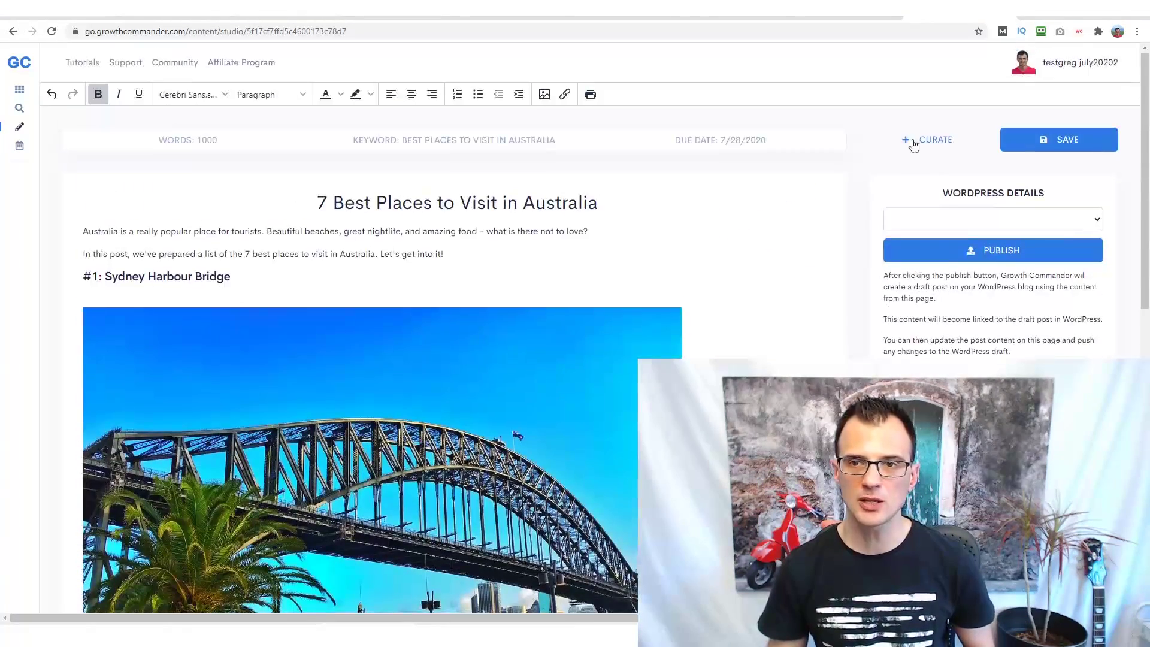
Step: Search curated videos for 'bondi beach' and browse the results
{"action": "left_click", "coordinate": [926, 144]}
{"action": "left_click", "coordinate": [923, 188]}
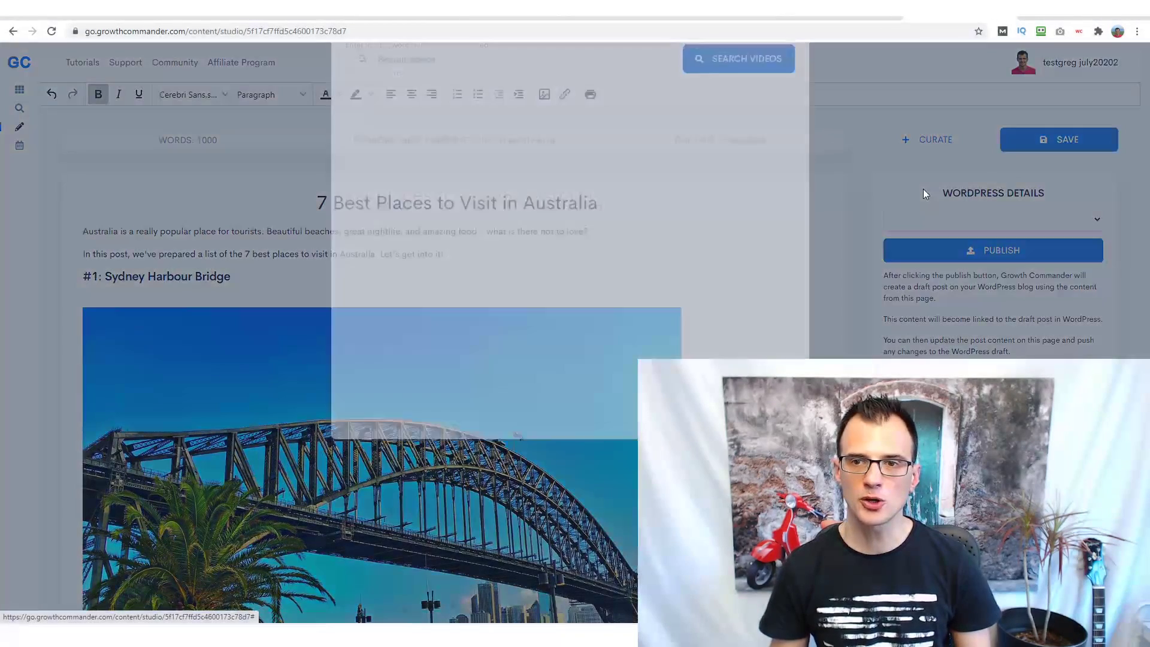
{"action": "left_click", "coordinate": [444, 119]}
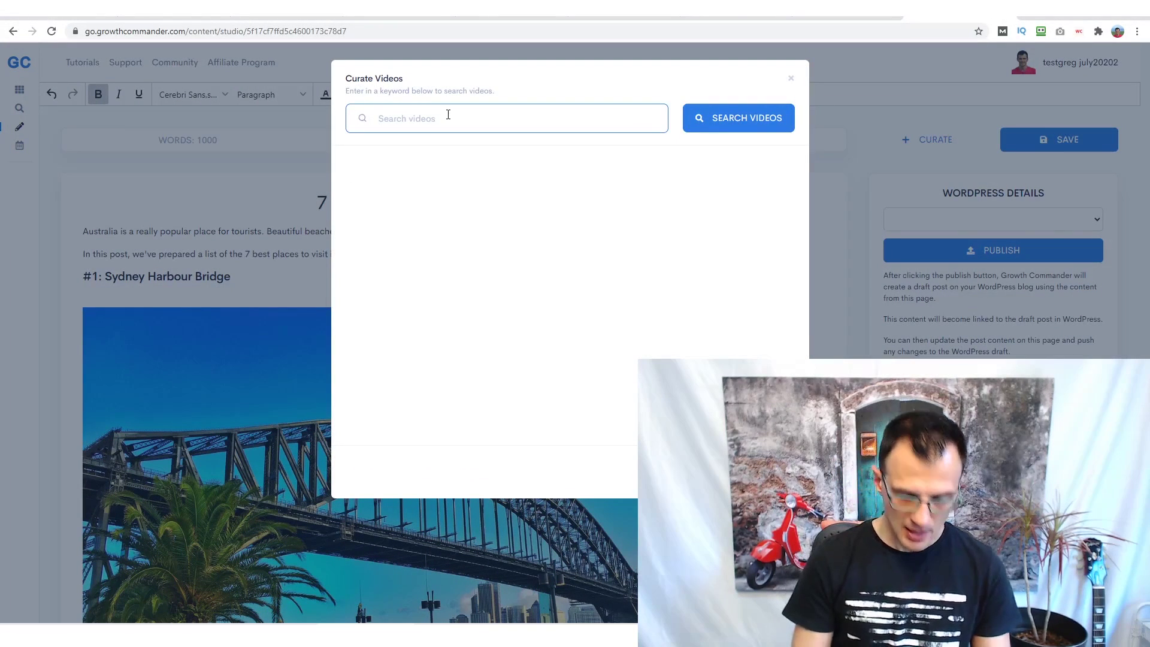
{"action": "type", "text": "bondi beach"}
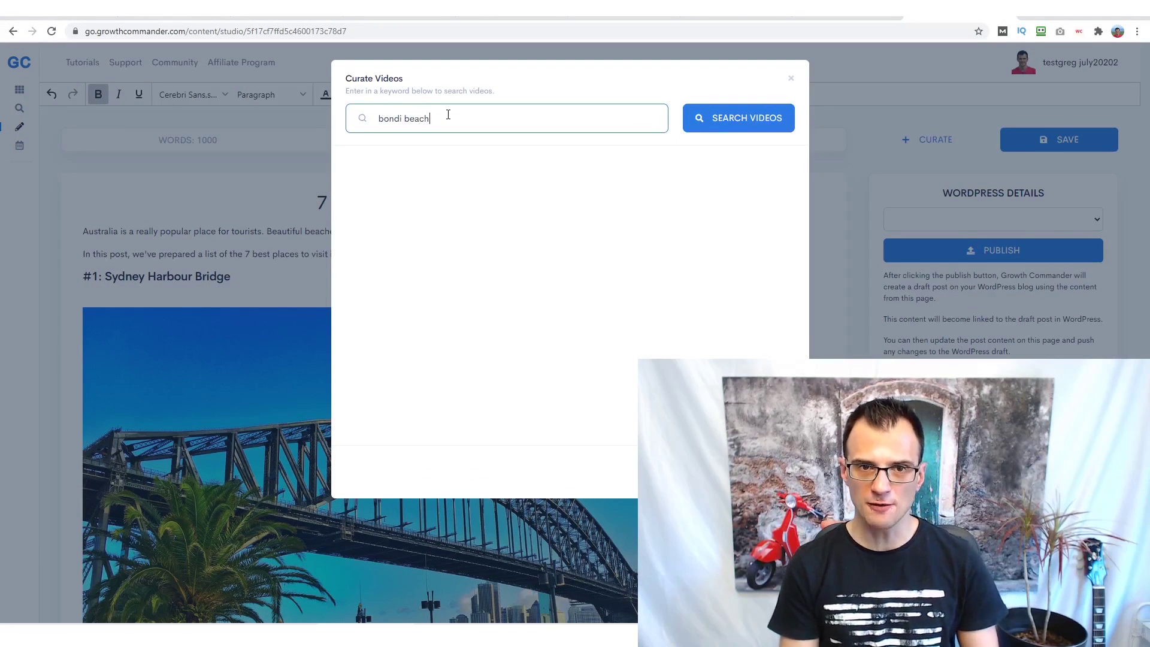
{"action": "left_click", "coordinate": [702, 120]}
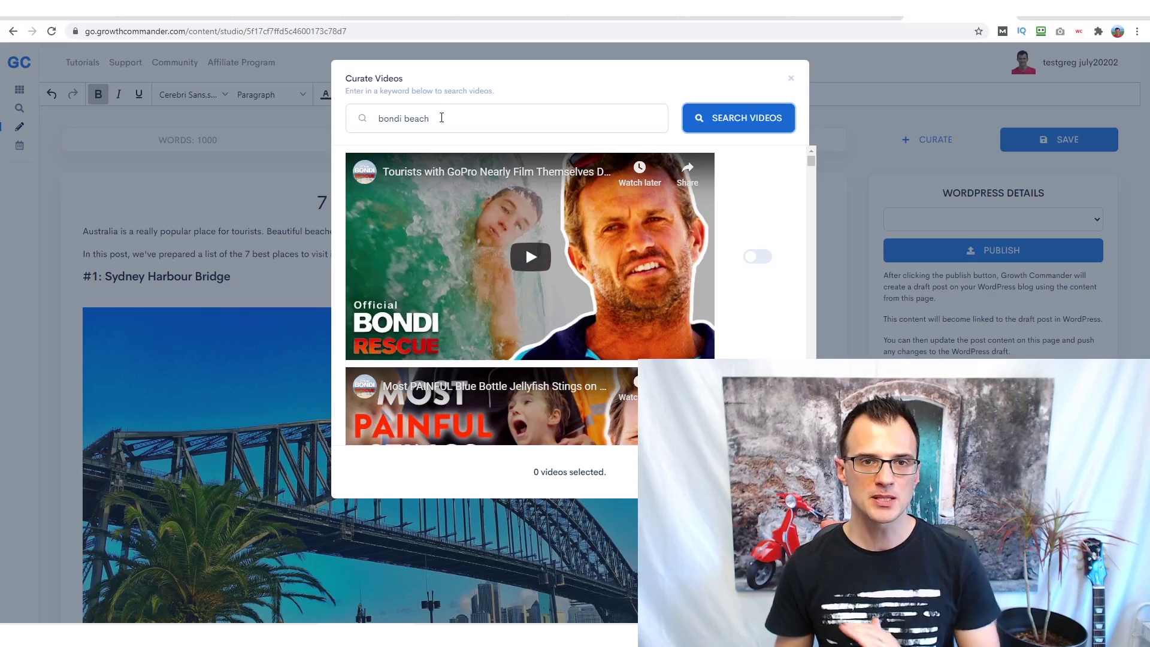
{"action": "left_click", "coordinate": [810, 163]}
{"action": "left_click_drag", "start_coordinate": [810, 163], "coordinate": [810, 263]}
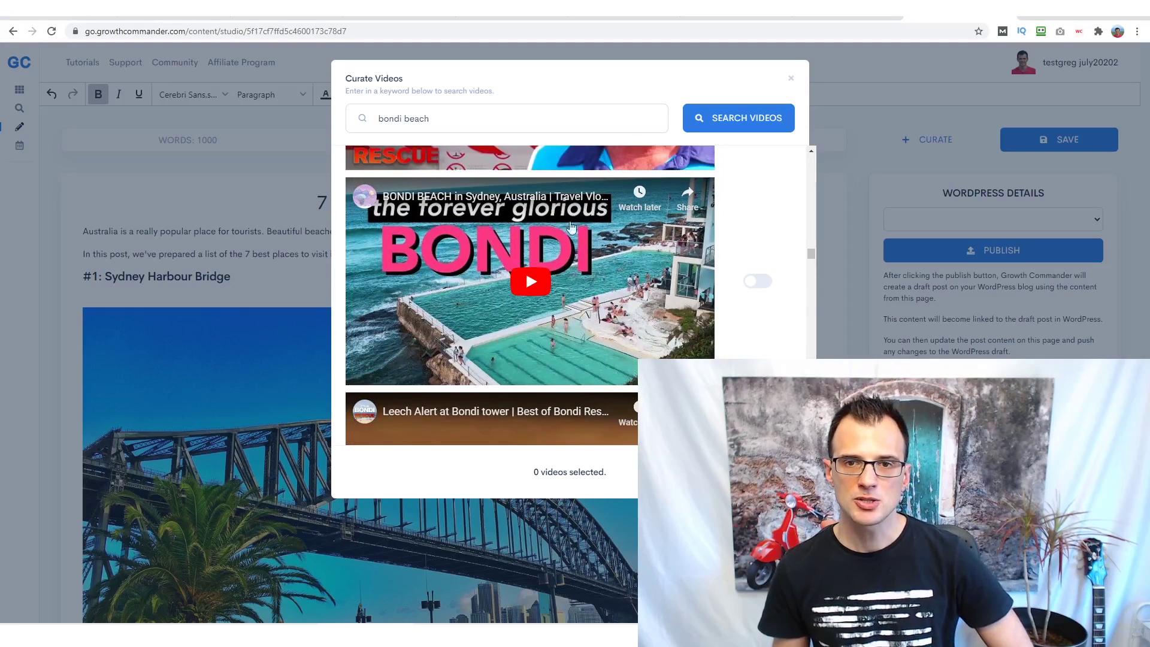
Step: Preview the 'BONDI BEACH in Sydney, Australia' travel vlog and select it
{"action": "left_click", "coordinate": [451, 218]}
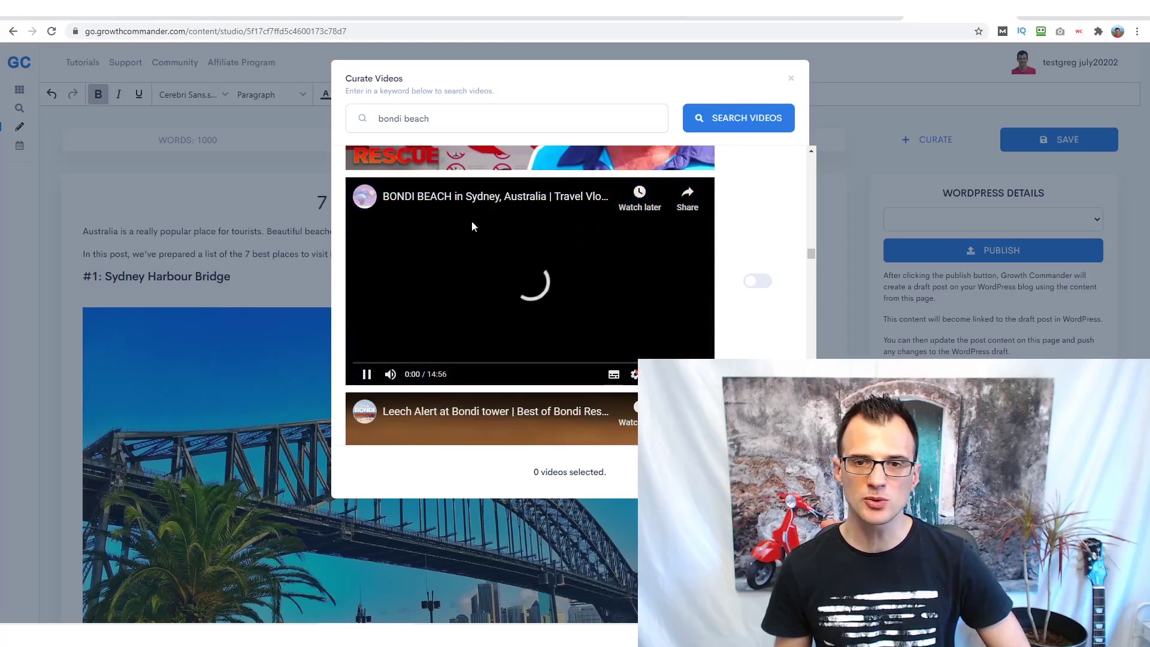
{"action": "left_click", "coordinate": [545, 279]}
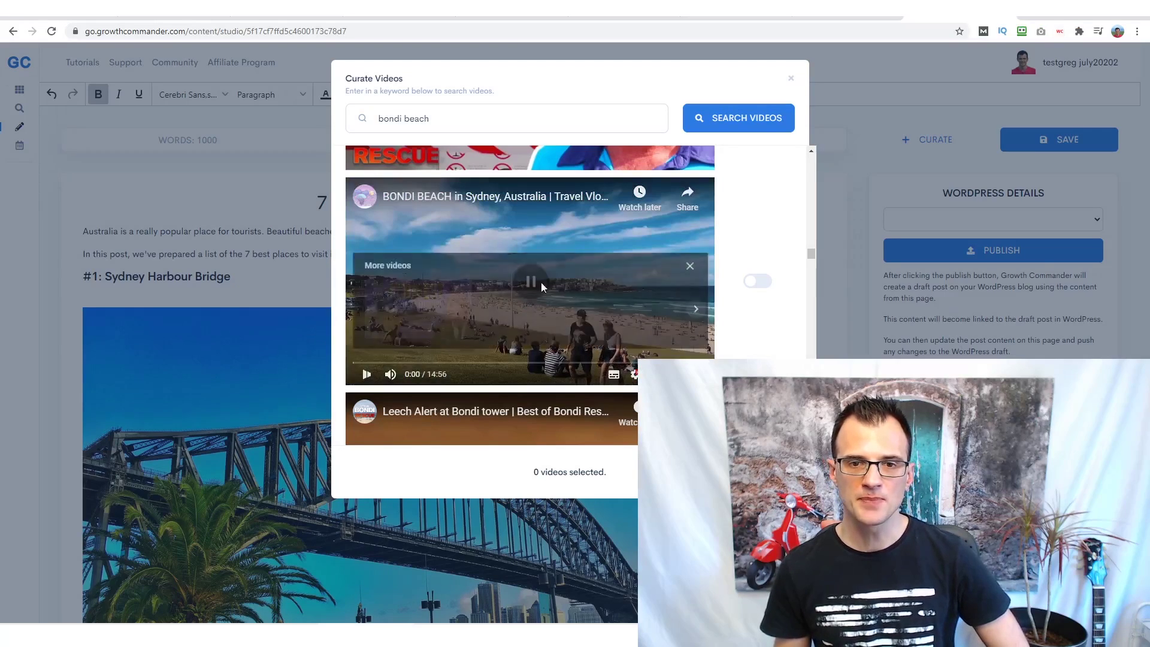
{"action": "left_click", "coordinate": [533, 235]}
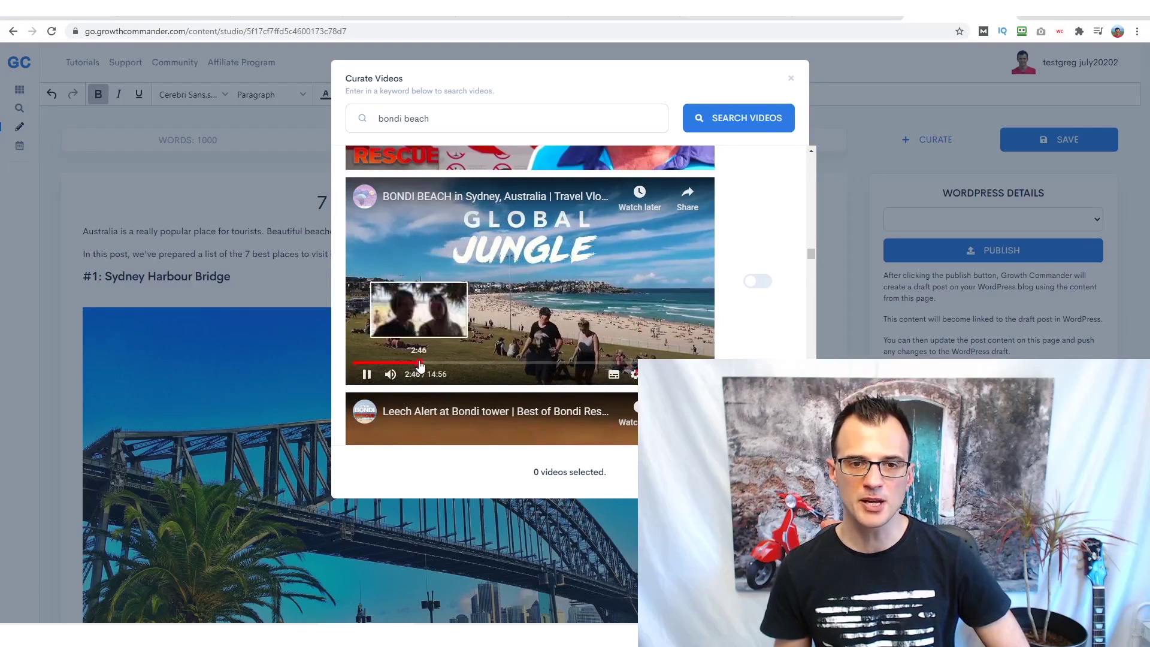
{"action": "left_click_drag", "start_coordinate": [416, 362], "coordinate": [525, 362]}
{"action": "left_click", "coordinate": [367, 374]}
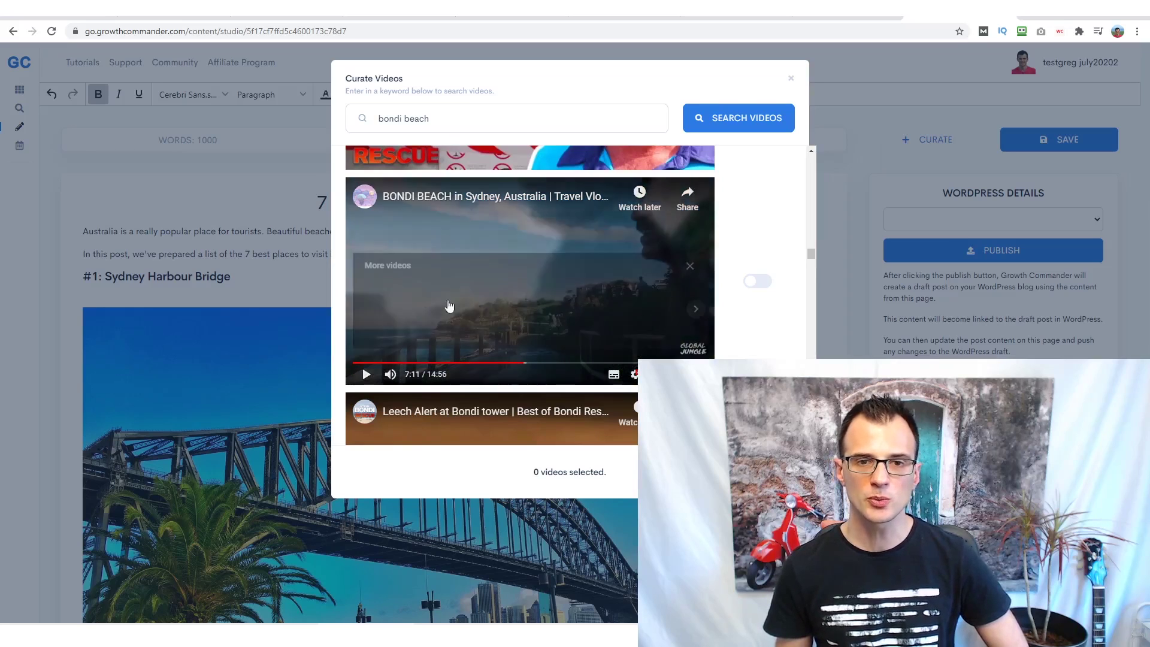
{"action": "left_click", "coordinate": [690, 266]}
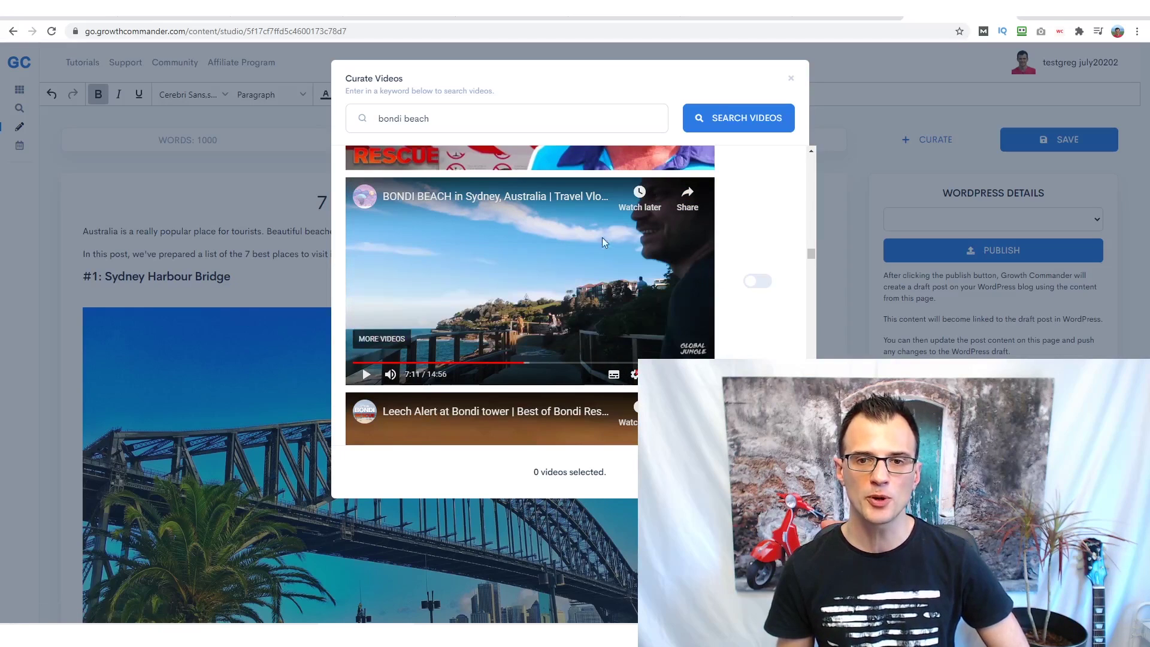
{"action": "scroll", "coordinate": [760, 292], "scroll_direction": "down", "scroll_amount": 1}
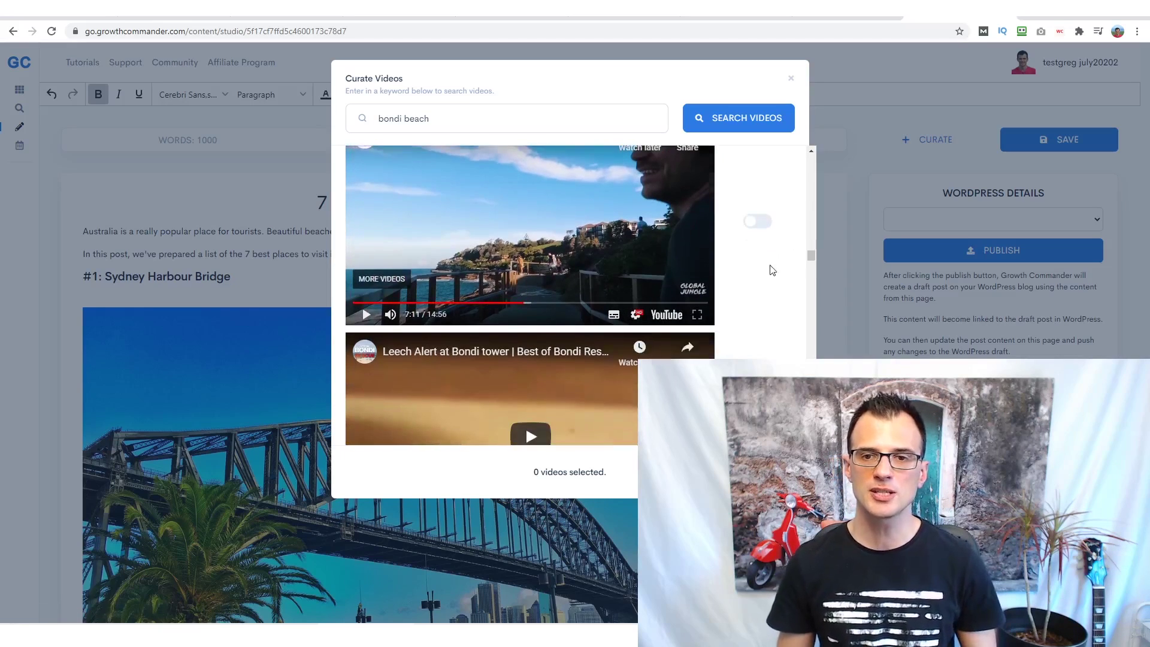
{"action": "left_click", "coordinate": [758, 223]}
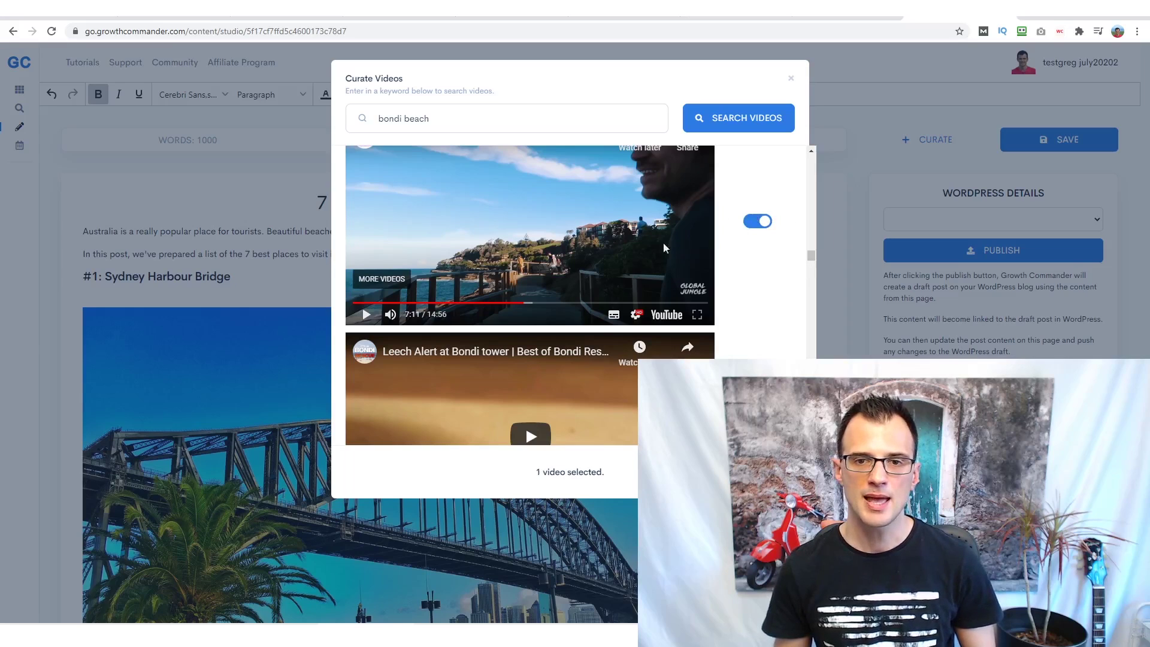
Step: Embed the Bondi Beach travel vlog at 1280 x 720 below the #2 heading
{"action": "left_click", "coordinate": [773, 472]}
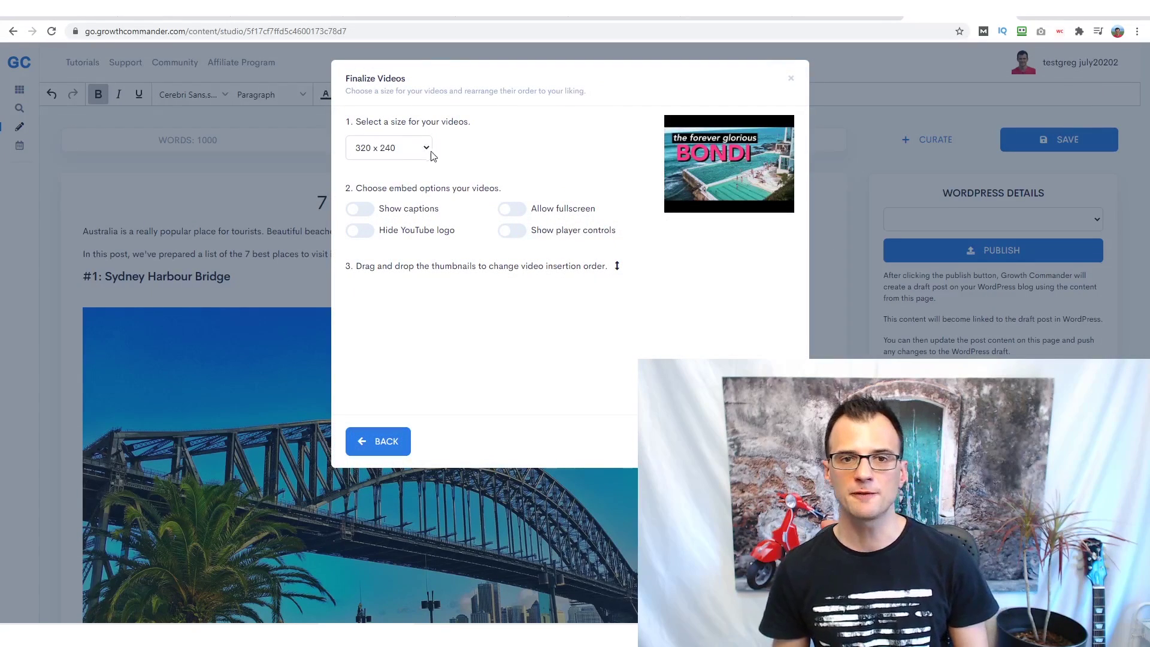
{"action": "left_click", "coordinate": [399, 150]}
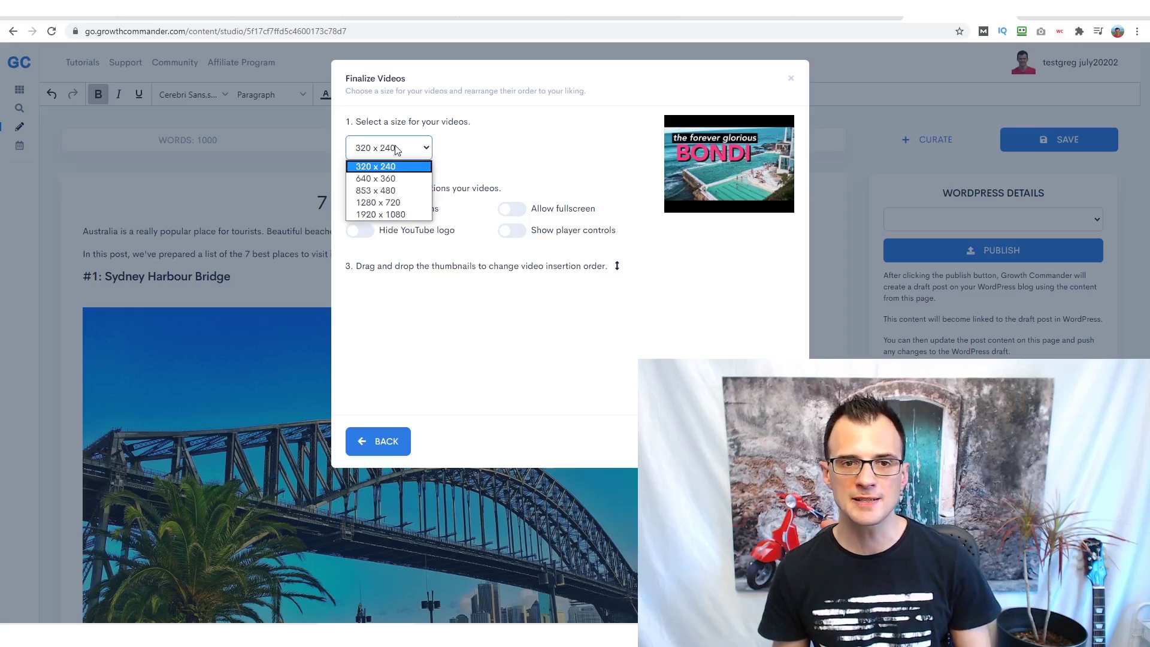
{"action": "left_click", "coordinate": [397, 203]}
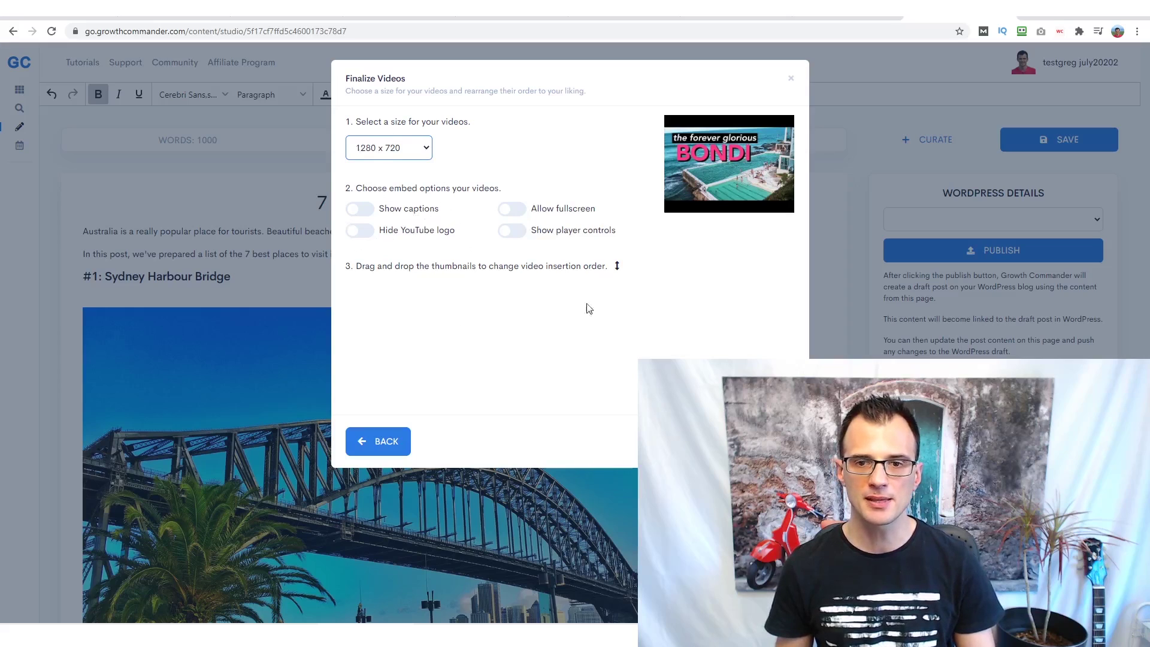
{"action": "left_click", "coordinate": [761, 440]}
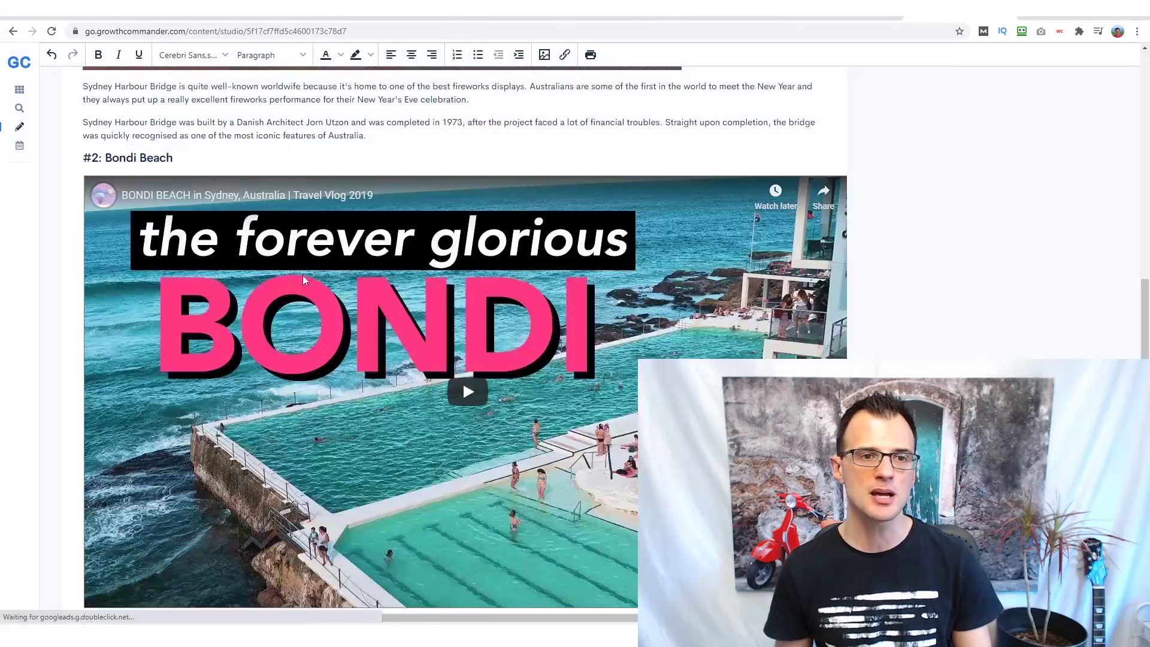
{"action": "scroll", "coordinate": [826, 327], "scroll_direction": "down", "scroll_amount": 5}
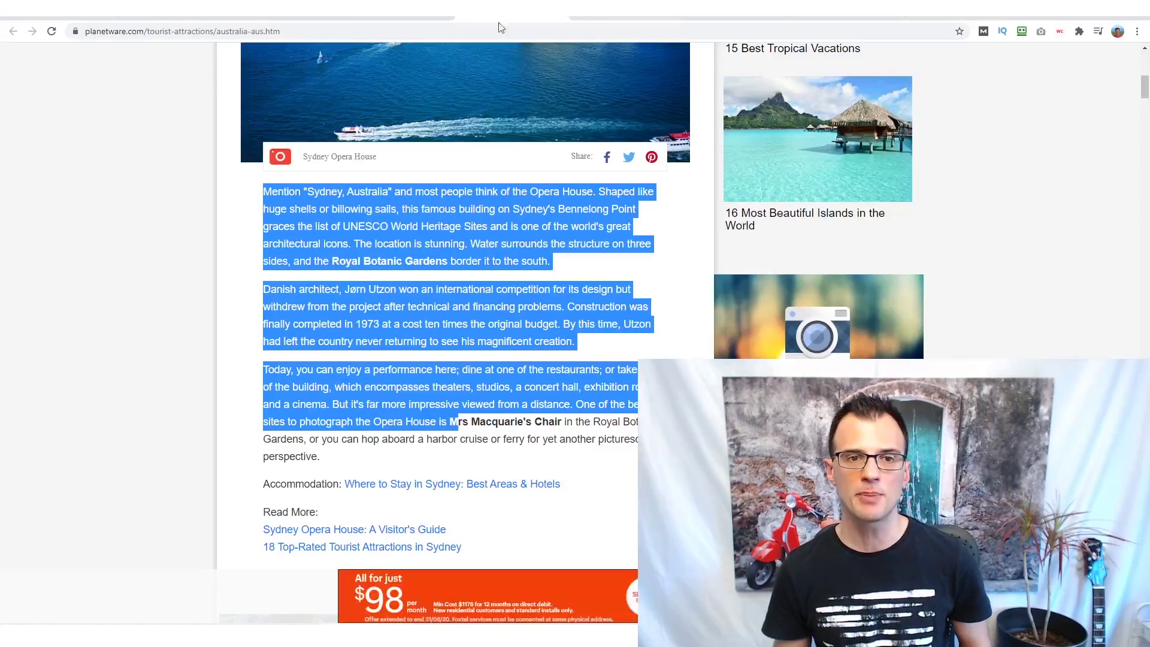
Step: Scroll the Planetware attractions article down to its Bondi Beach section
{"action": "left_click", "coordinate": [512, 11]}
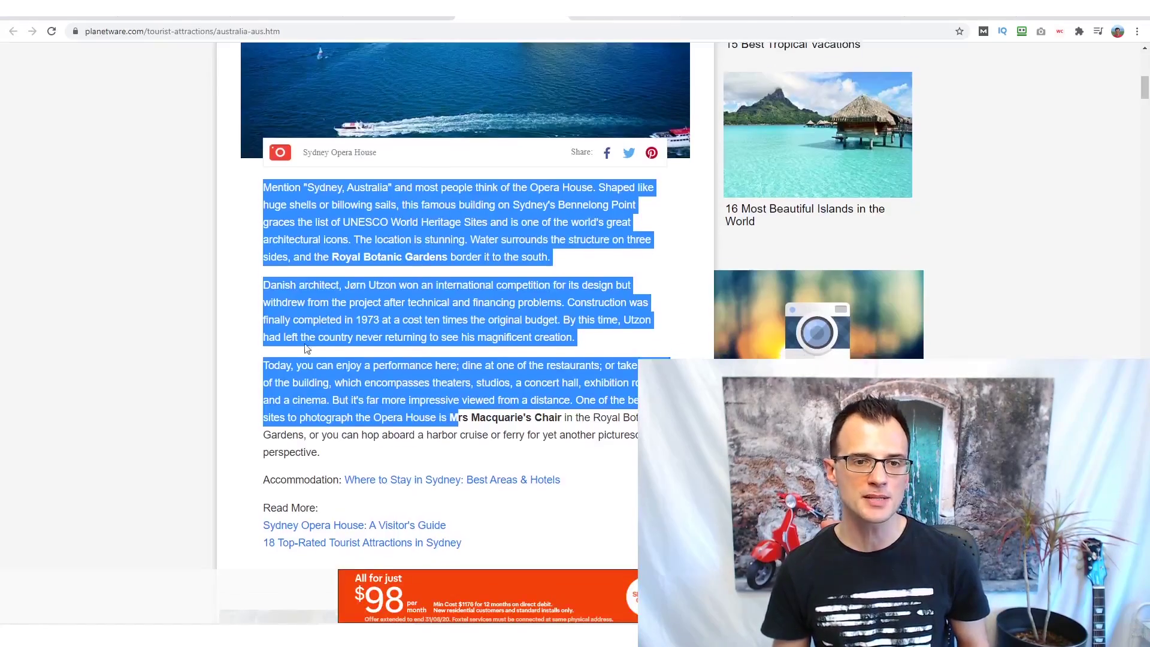
{"action": "scroll", "coordinate": [307, 349], "scroll_direction": "down", "scroll_amount": 3}
{"action": "scroll", "coordinate": [264, 376], "scroll_direction": "up", "scroll_amount": 12}
{"action": "scroll", "coordinate": [180, 353], "scroll_direction": "down", "scroll_amount": 6}
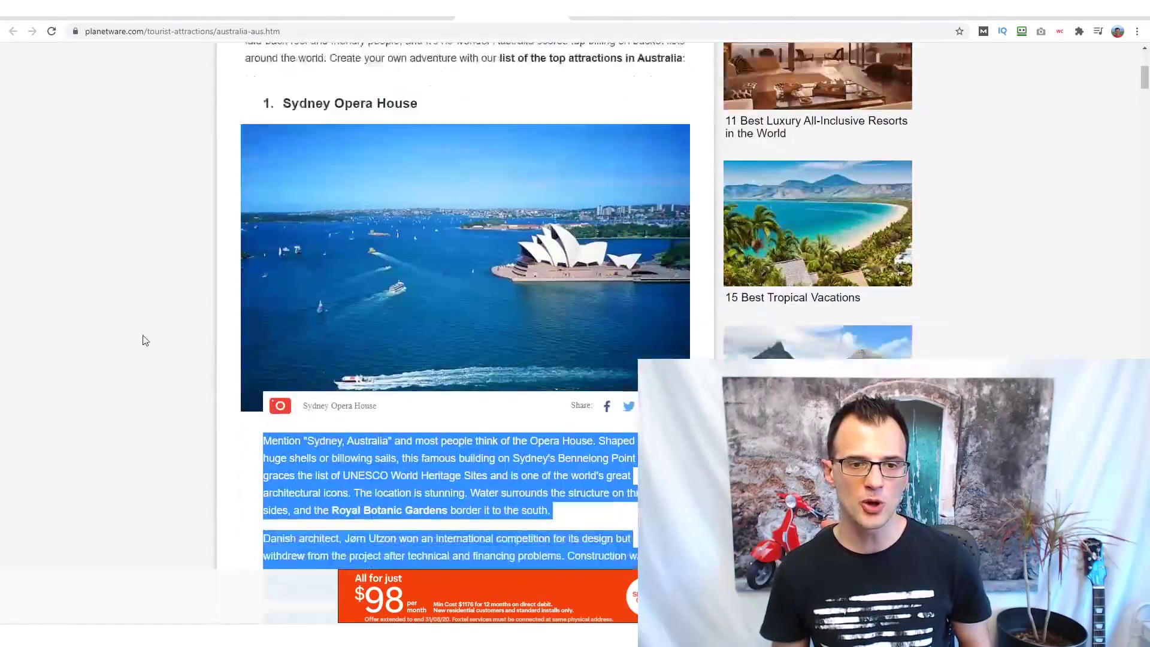
{"action": "scroll", "coordinate": [145, 340], "scroll_direction": "down", "scroll_amount": 20}
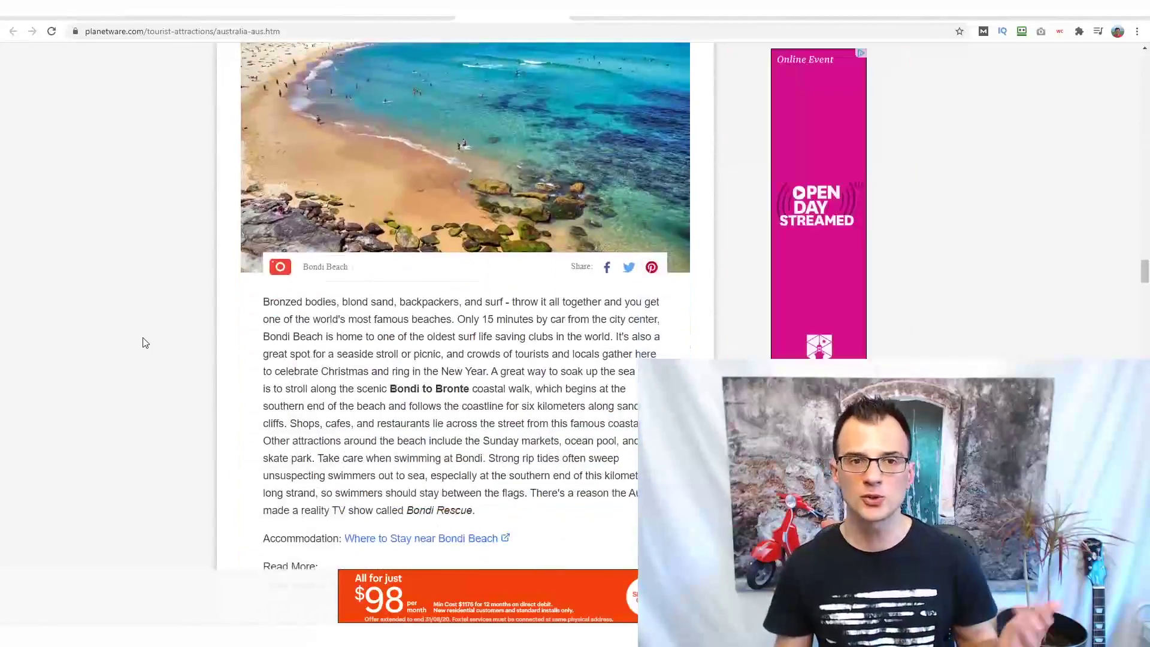
{"action": "scroll", "coordinate": [145, 343], "scroll_direction": "down", "scroll_amount": 2}
{"action": "left_click_drag", "start_coordinate": [263, 182], "coordinate": [293, 199]}
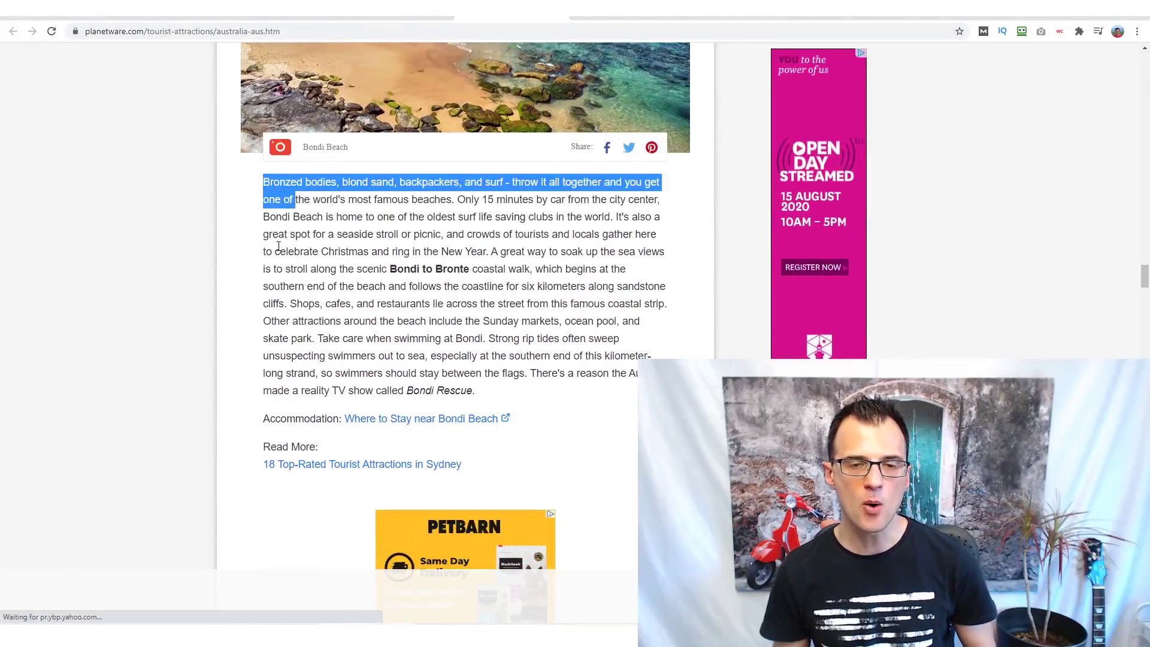
{"action": "left_click", "coordinate": [279, 246]}
{"action": "scroll", "coordinate": [397, 249], "scroll_direction": "up", "scroll_amount": 3}
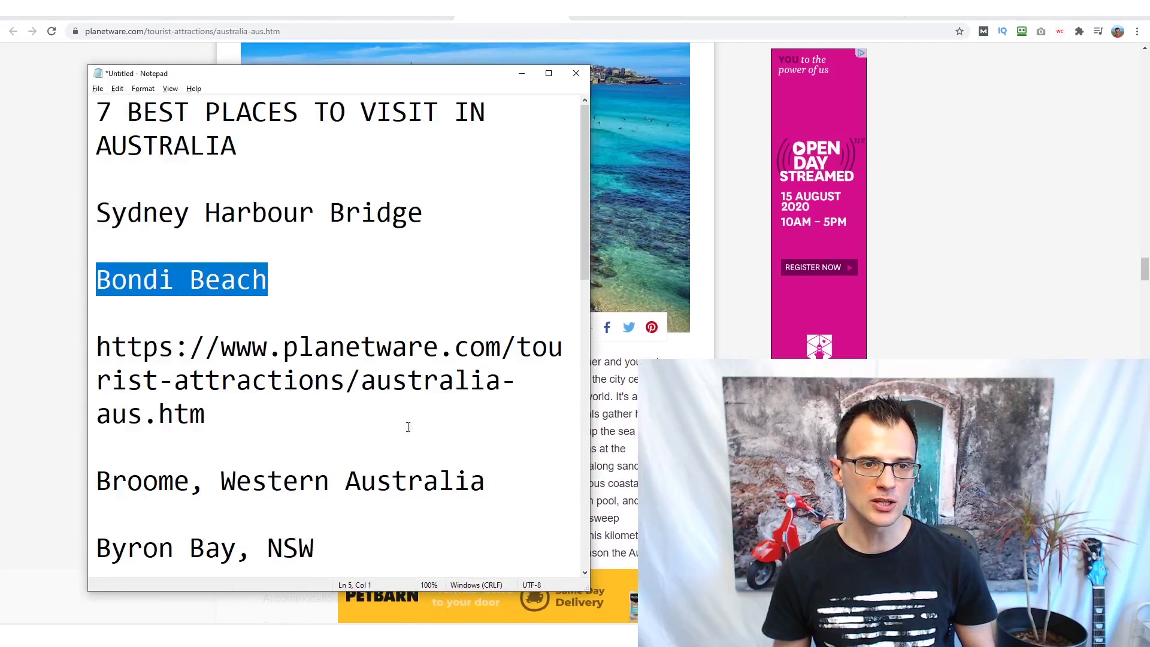
{"action": "scroll", "coordinate": [318, 365], "scroll_direction": "down", "scroll_amount": 2}
Step: Check the Planetware URL in the notes and read the Bondi Beach description
{"action": "left_click_drag", "start_coordinate": [249, 227], "coordinate": [96, 143]}
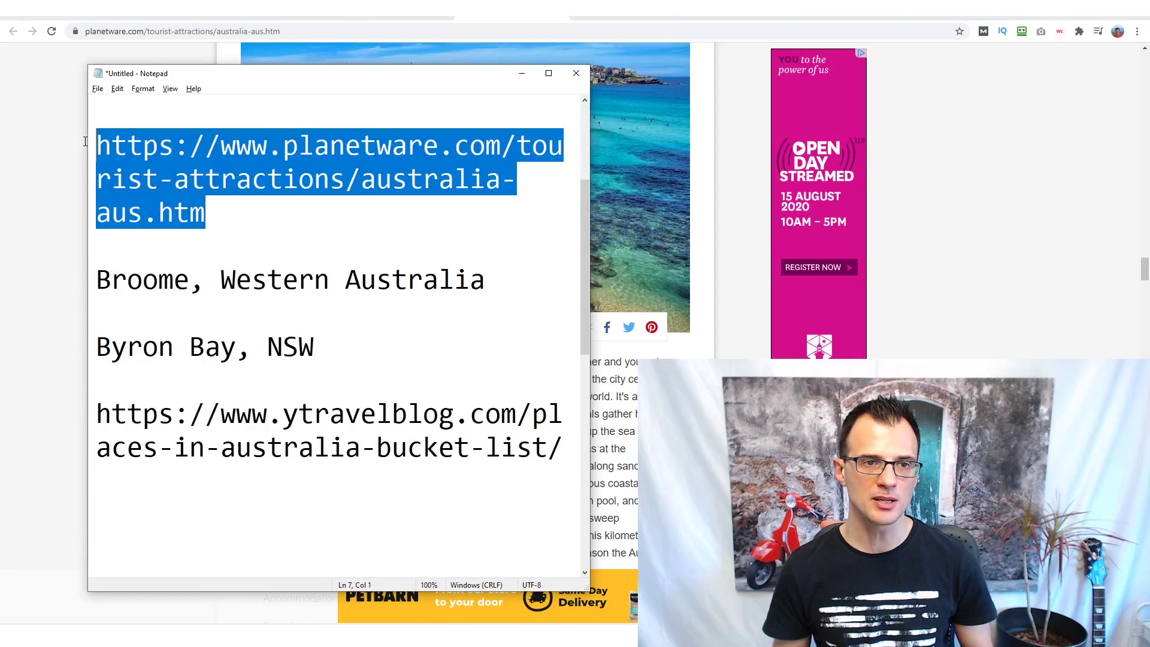
{"action": "left_click", "coordinate": [521, 72]}
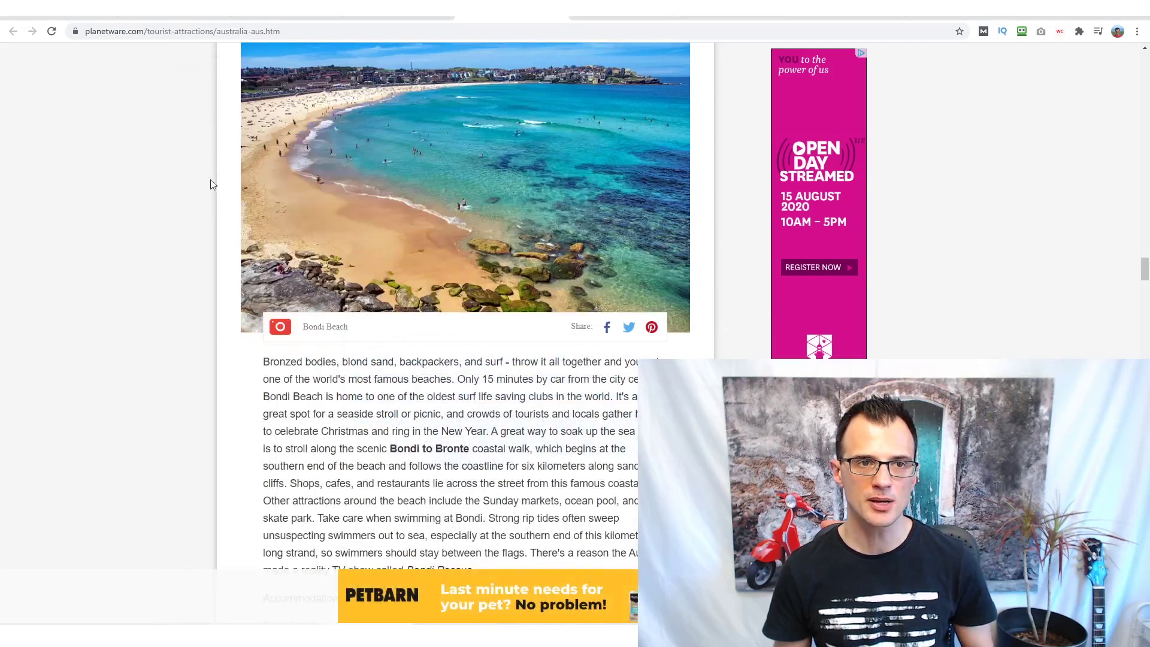
{"action": "scroll", "coordinate": [221, 276], "scroll_direction": "down", "scroll_amount": 5}
{"action": "left_click_drag", "start_coordinate": [263, 62], "coordinate": [450, 237]}
{"action": "left_click", "coordinate": [449, 238]}
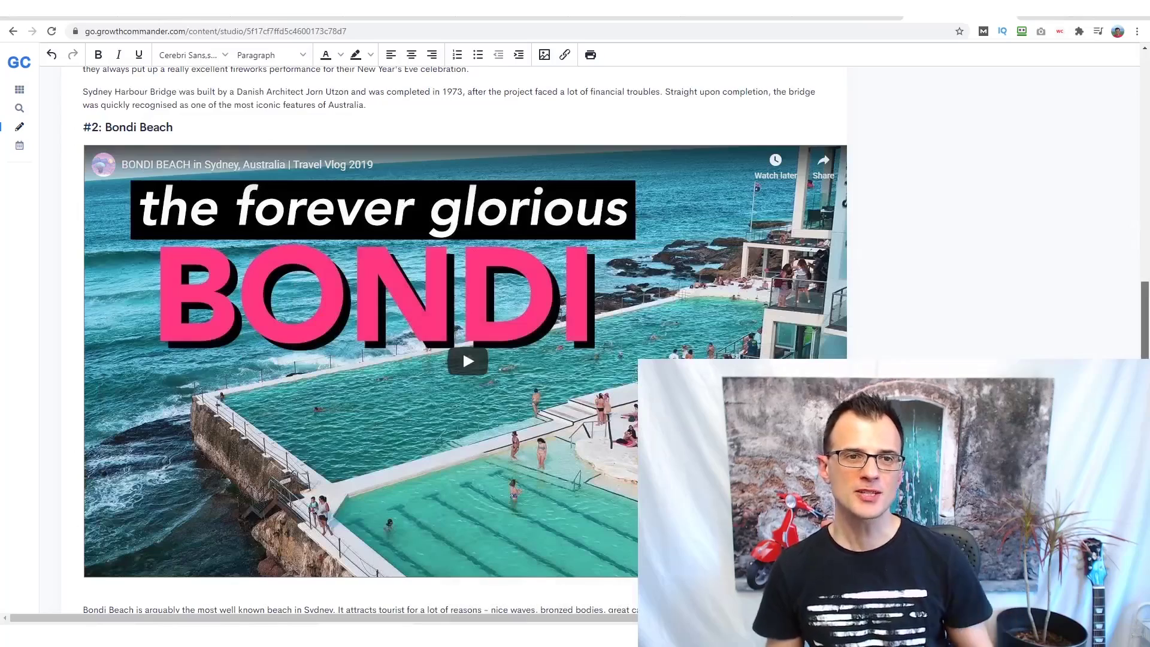
{"action": "scroll", "coordinate": [466, 339], "scroll_direction": "down", "scroll_amount": 1}
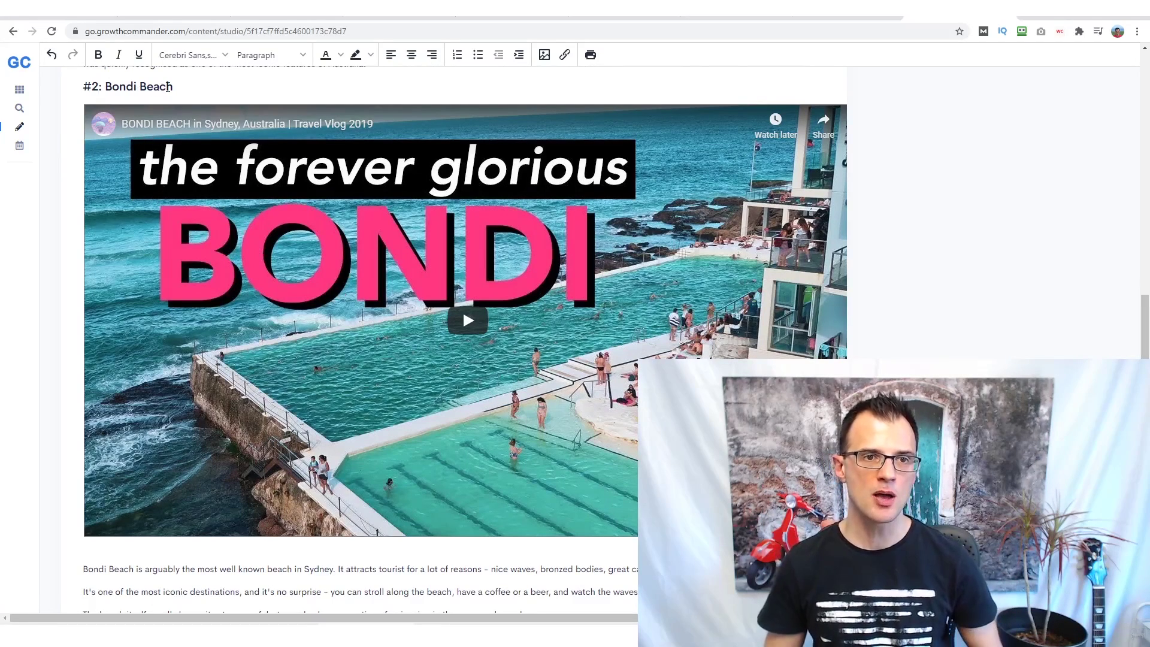
{"action": "left_click", "coordinate": [179, 84]}
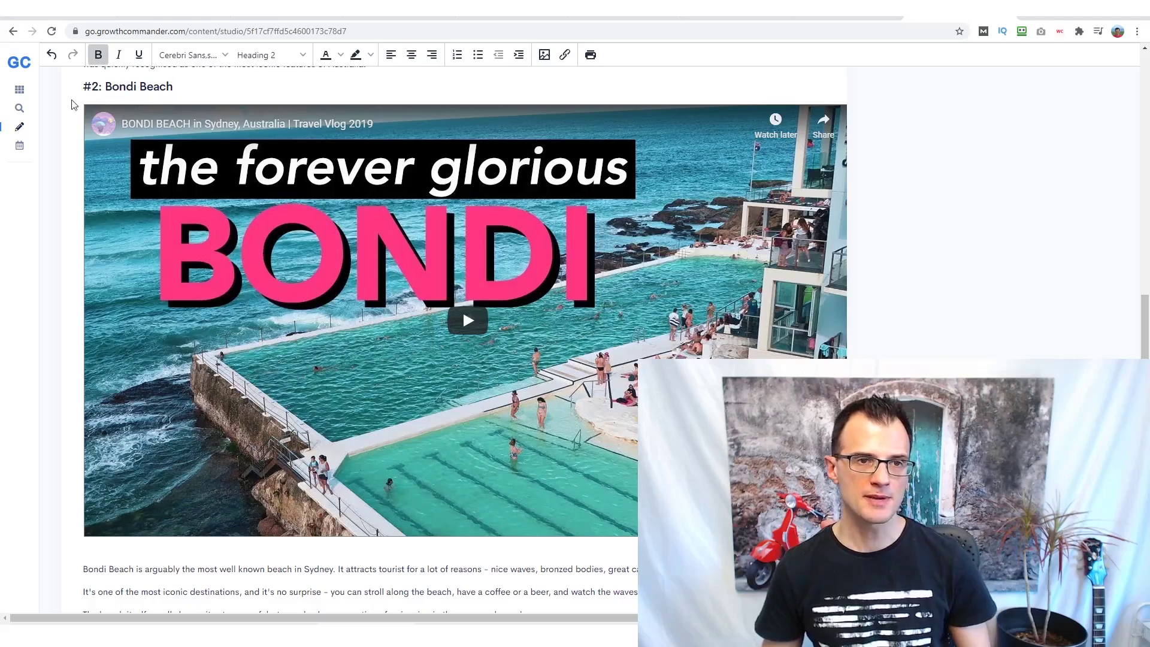
{"action": "scroll", "coordinate": [158, 137], "scroll_direction": "down", "scroll_amount": 5}
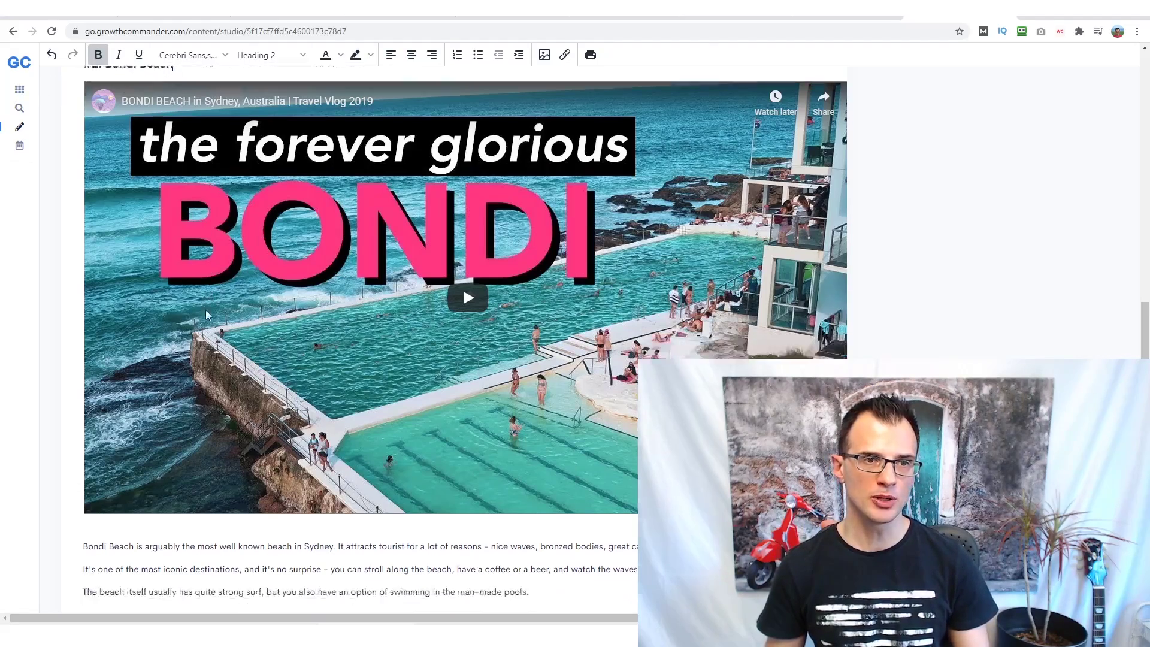
{"action": "scroll", "coordinate": [273, 272], "scroll_direction": "up", "scroll_amount": 7}
{"action": "scroll", "coordinate": [273, 272], "scroll_direction": "down", "scroll_amount": 7}
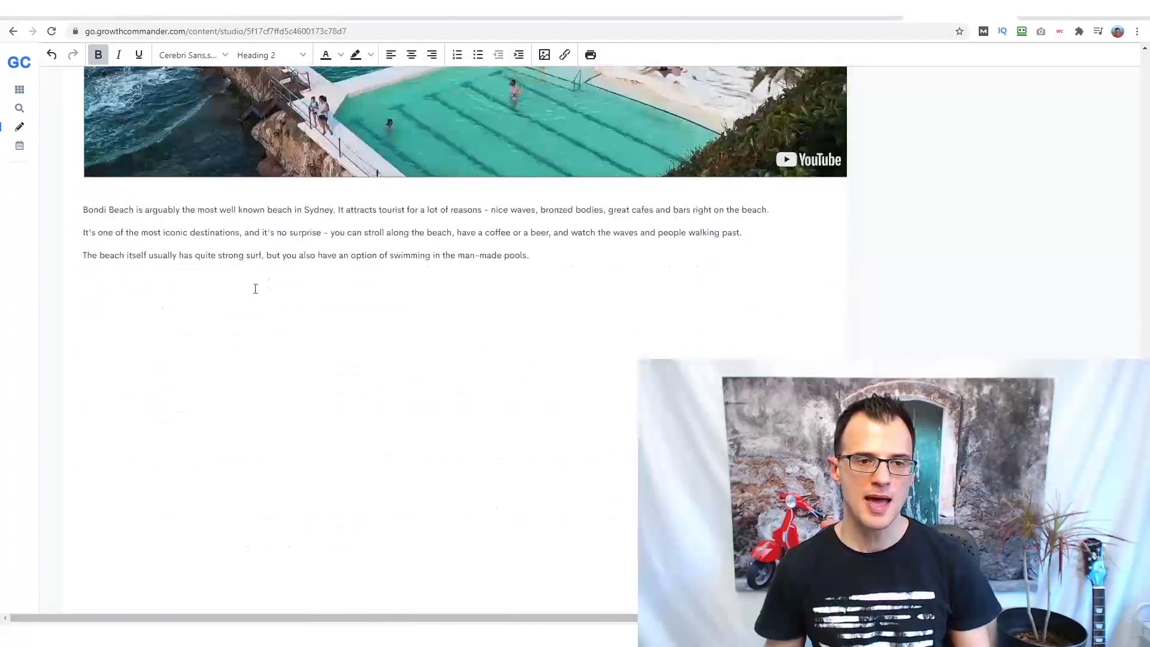
{"action": "scroll", "coordinate": [179, 240], "scroll_direction": "down", "scroll_amount": 1}
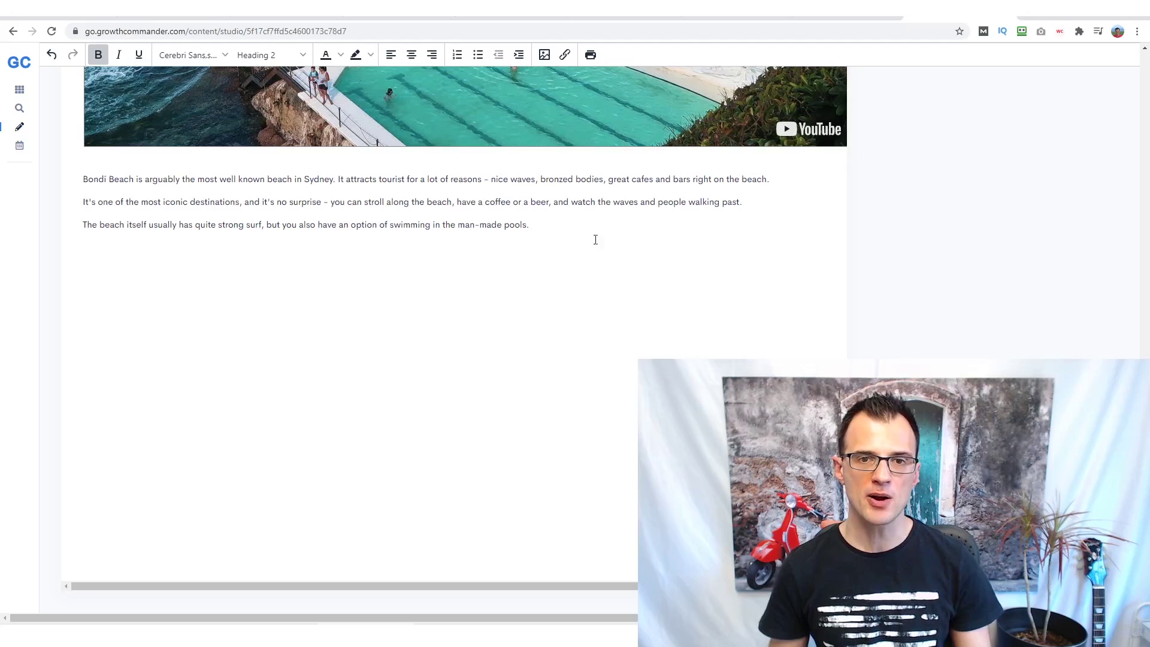
{"action": "left_click", "coordinate": [503, 18]}
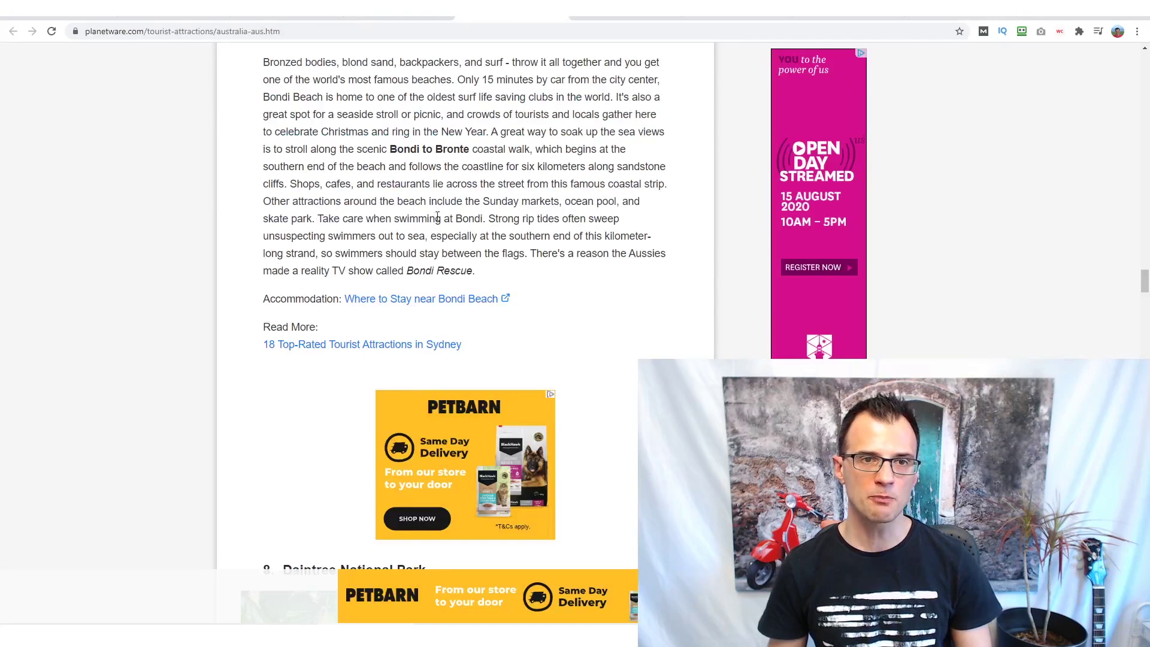
{"action": "scroll", "coordinate": [318, 220], "scroll_direction": "up", "scroll_amount": 3}
{"action": "scroll", "coordinate": [348, 336], "scroll_direction": "down", "scroll_amount": 1}
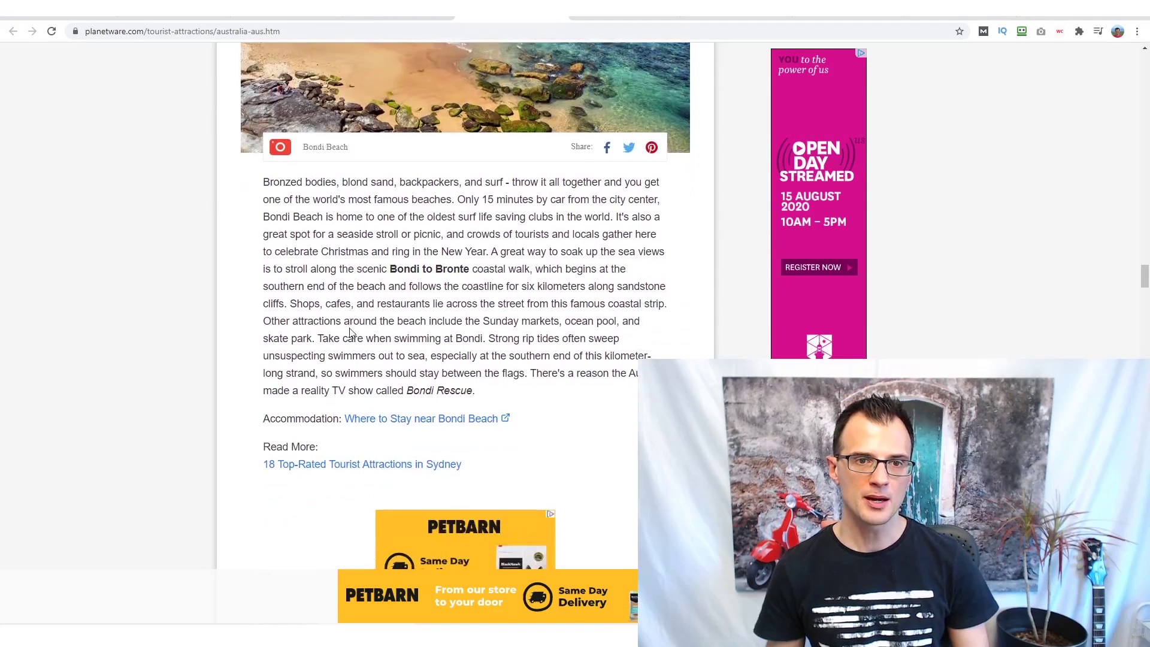
{"action": "scroll", "coordinate": [221, 326], "scroll_direction": "up", "scroll_amount": 5}
{"action": "scroll", "coordinate": [137, 233], "scroll_direction": "down", "scroll_amount": 6}
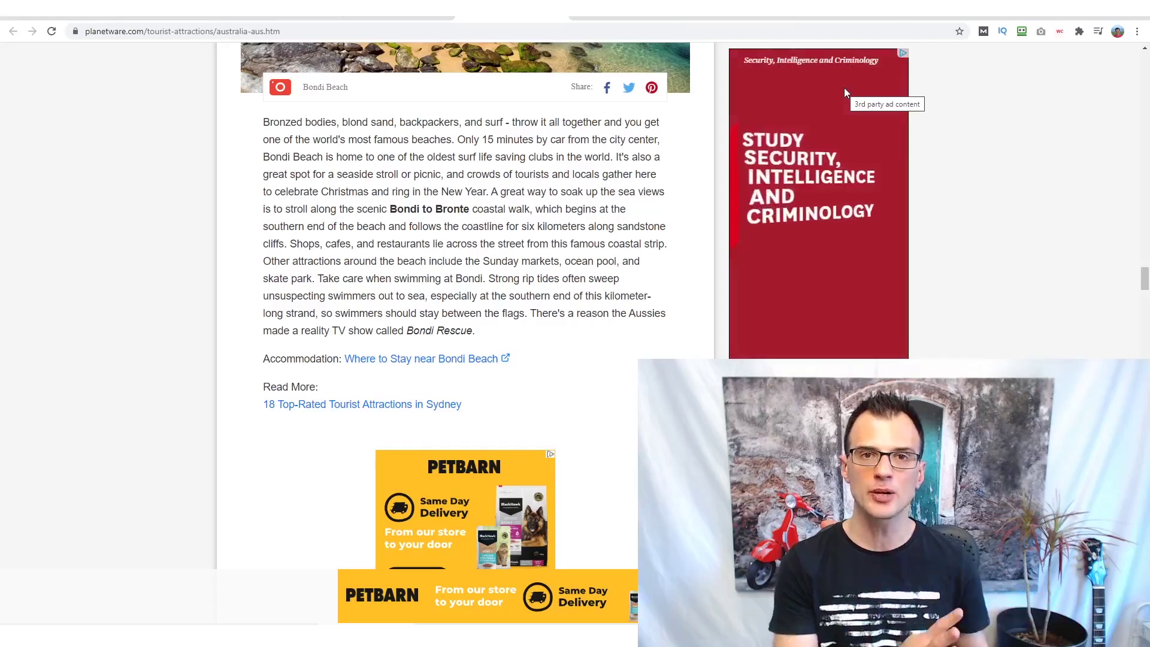
{"action": "key", "text": "ctrl+Tab"}
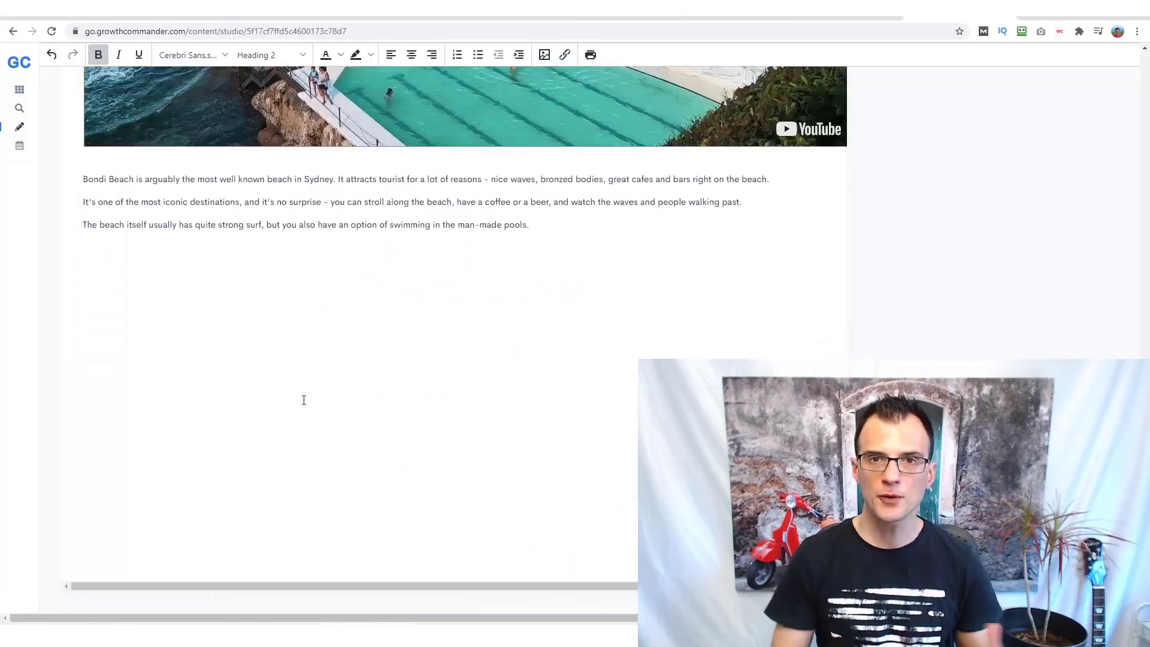
{"action": "scroll", "coordinate": [324, 399], "scroll_direction": "up", "scroll_amount": 8}
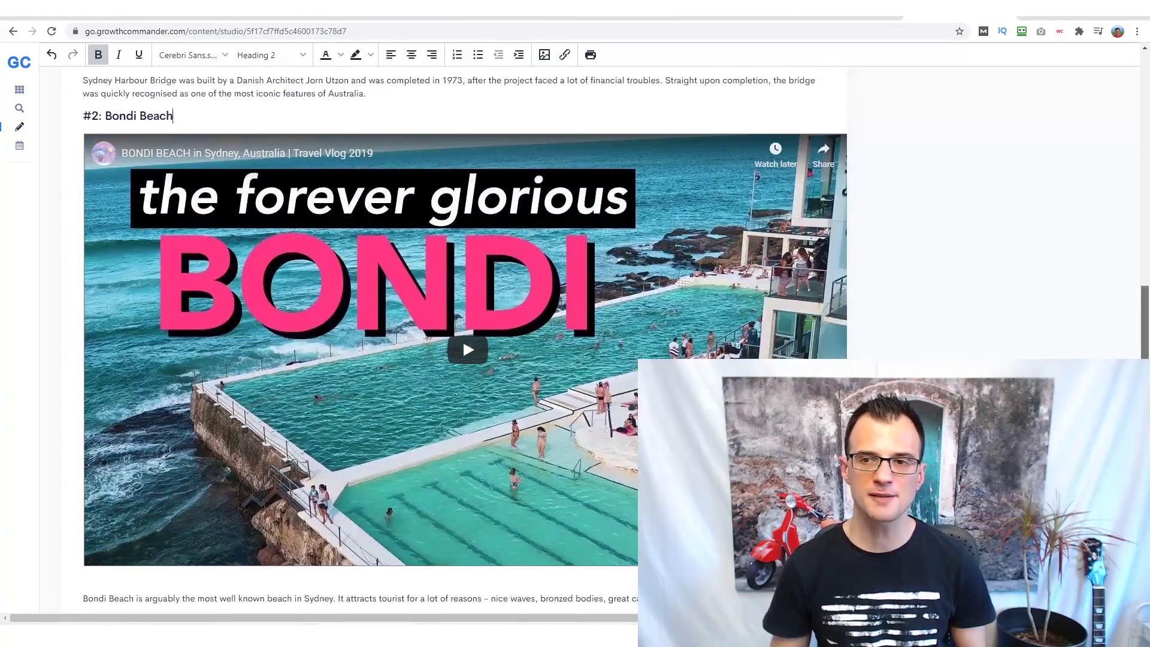
{"action": "left_click_drag", "start_coordinate": [1144, 359], "coordinate": [1148, 332]}
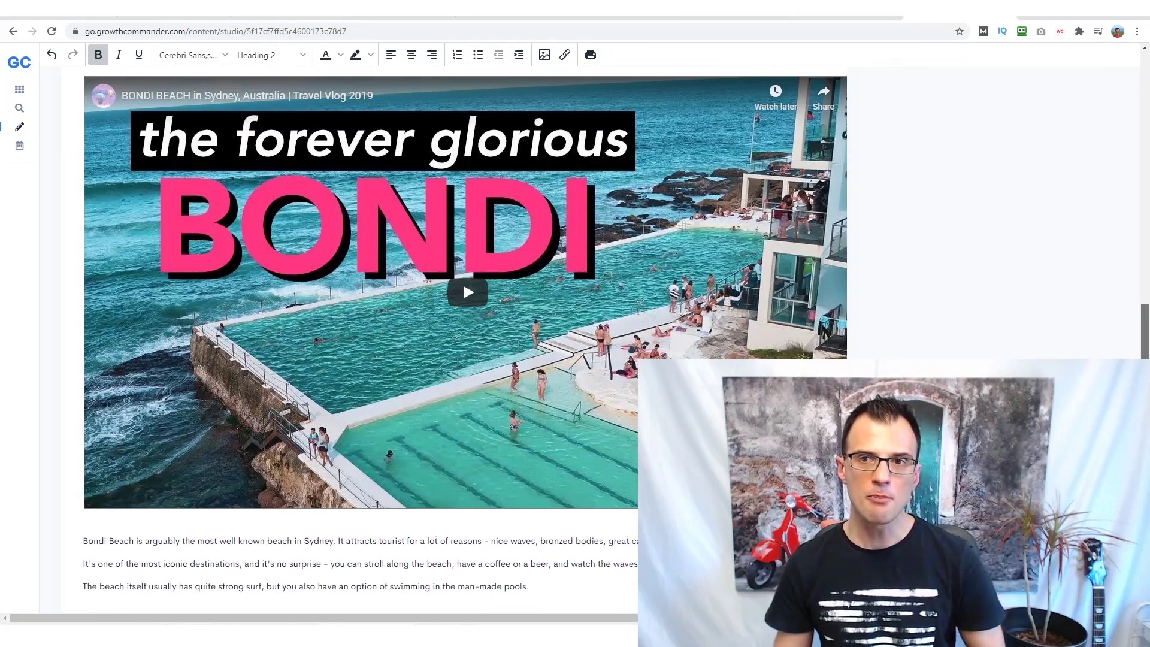
{"action": "scroll", "coordinate": [1045, 329], "scroll_direction": "up", "scroll_amount": 10}
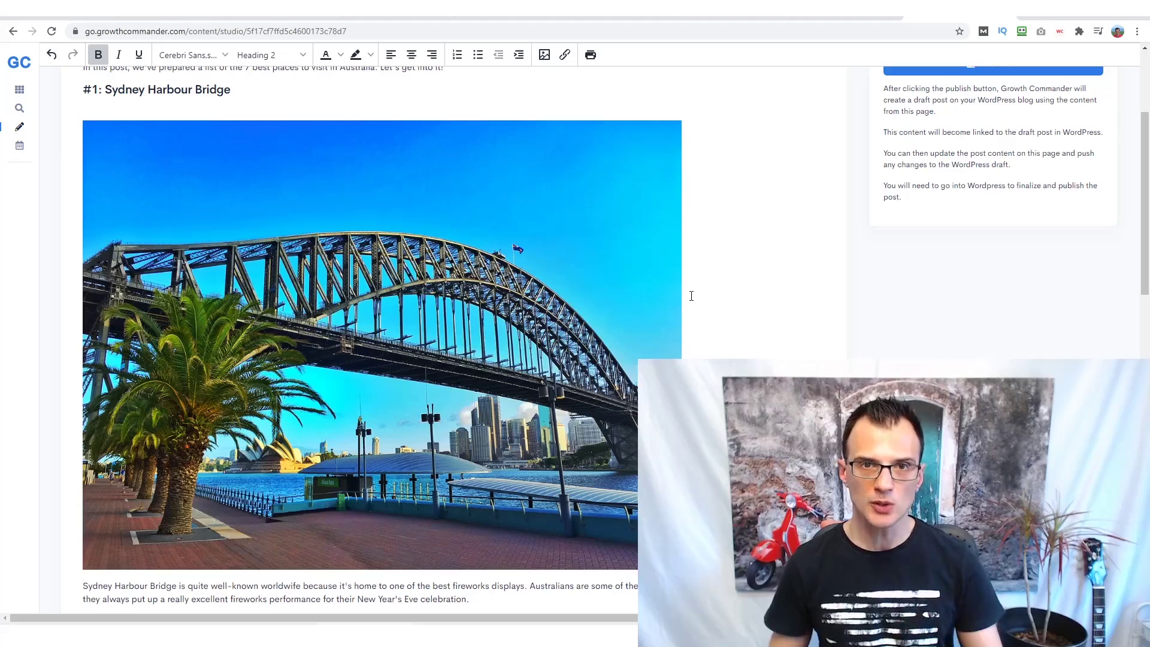
{"action": "scroll", "coordinate": [692, 302], "scroll_direction": "up", "scroll_amount": 1}
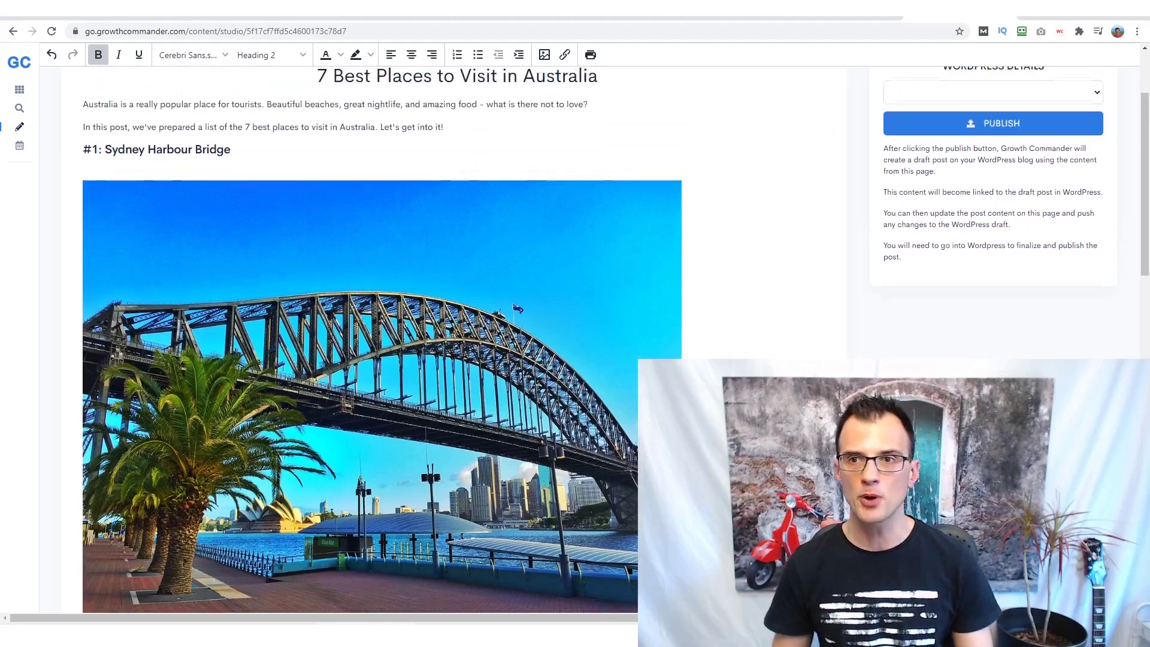
{"action": "left_click", "coordinate": [1027, 15]}
{"action": "type", "text": "pixababy"}
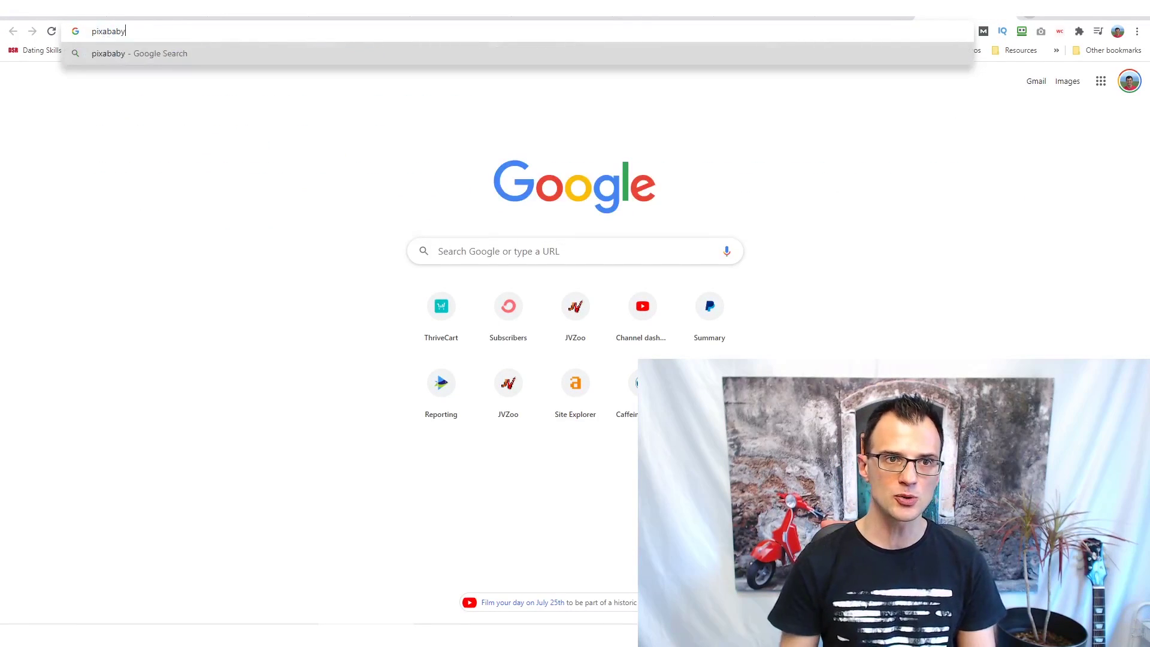
{"action": "key", "text": "BackSpace"}
{"action": "key", "text": "BackSpace"}
{"action": "type", "text": "y"}
{"action": "key", "text": "Return"}
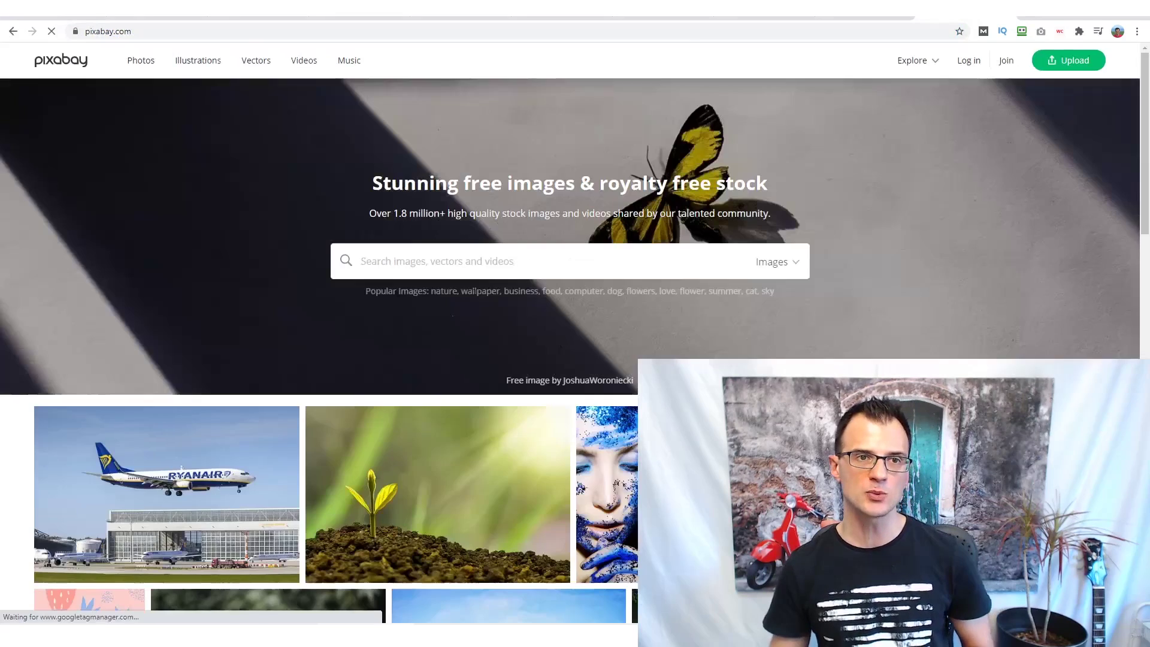
{"action": "scroll", "coordinate": [192, 307], "scroll_direction": "down", "scroll_amount": 3}
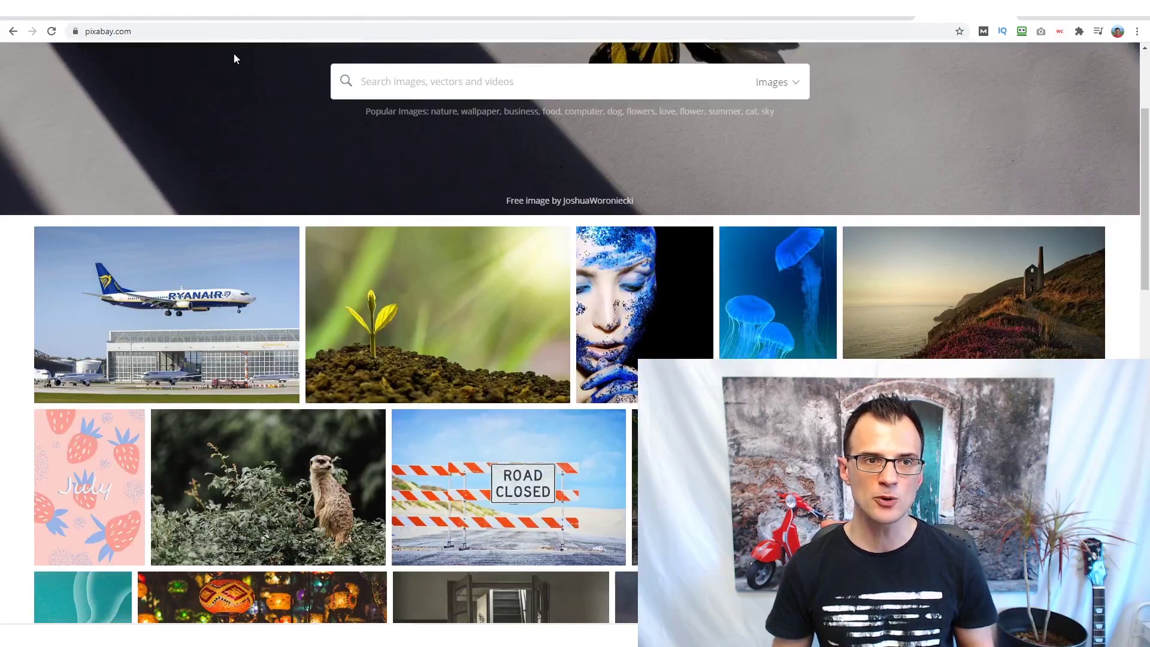
{"action": "left_click", "coordinate": [189, 37]}
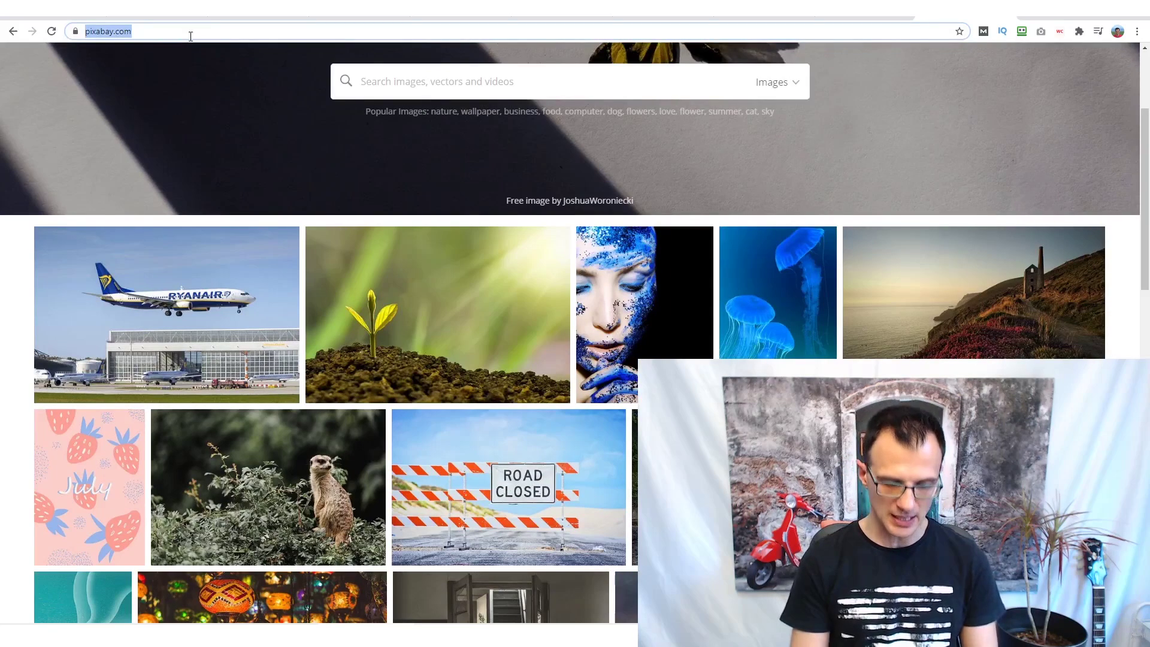
{"action": "type", "text": "youtube.com"}
{"action": "key", "text": "Delete"}
{"action": "key", "text": "Return"}
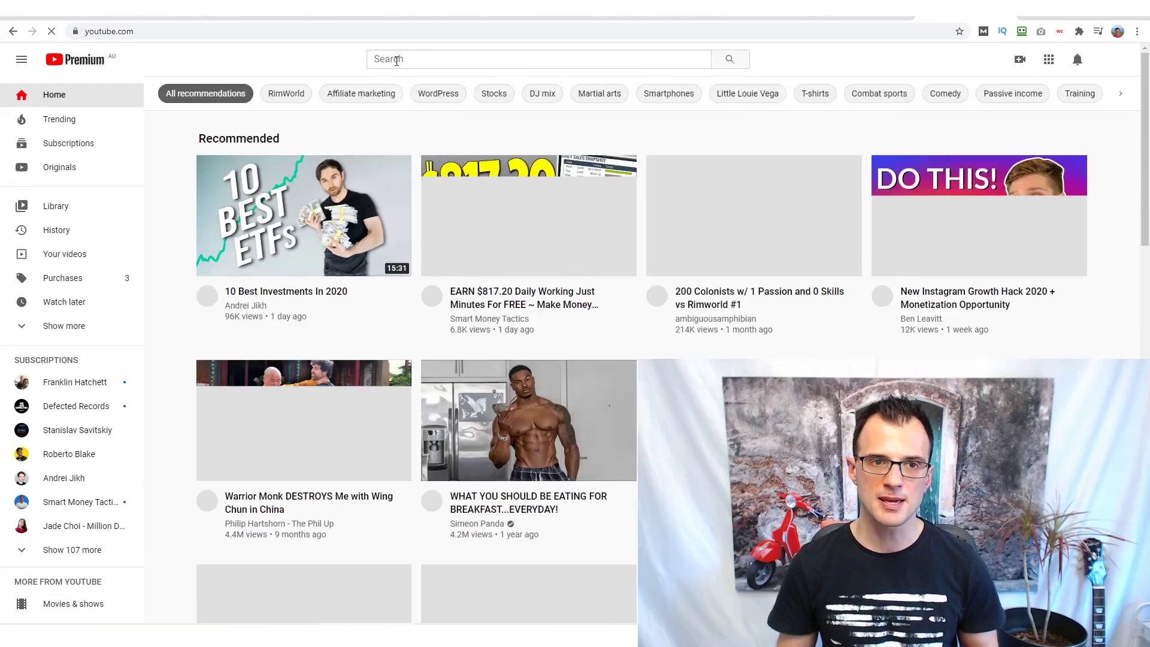
{"action": "left_click", "coordinate": [439, 59]}
{"action": "type", "text": "bondi b"}
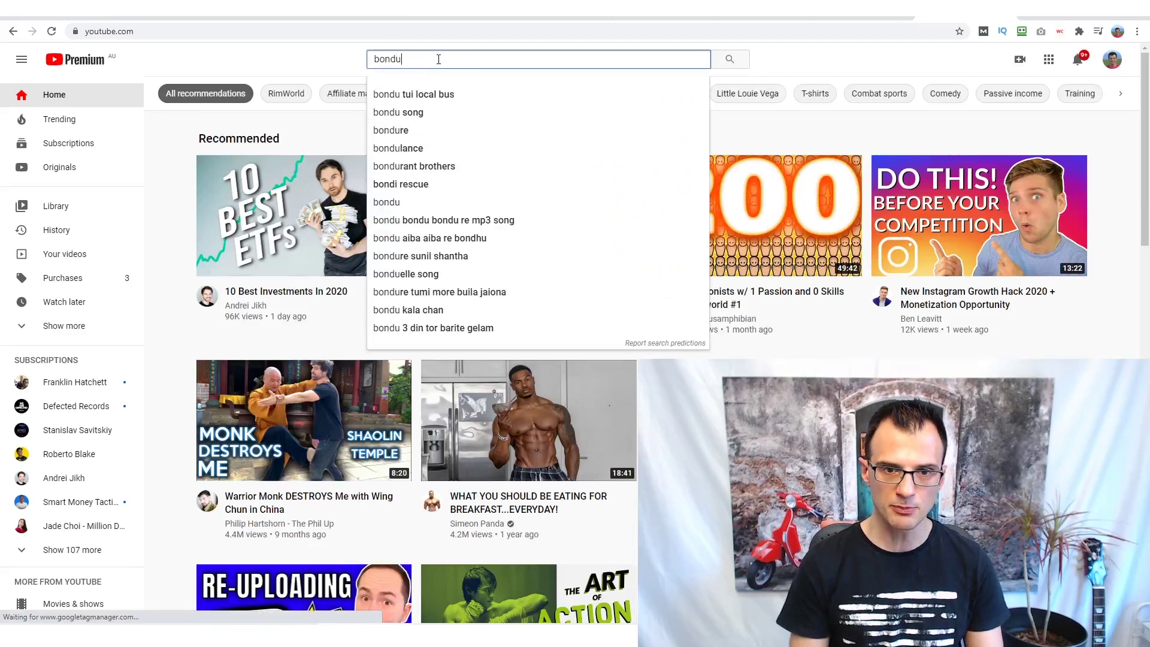
{"action": "type", "text": "each"}
{"action": "left_click", "coordinate": [465, 94]}
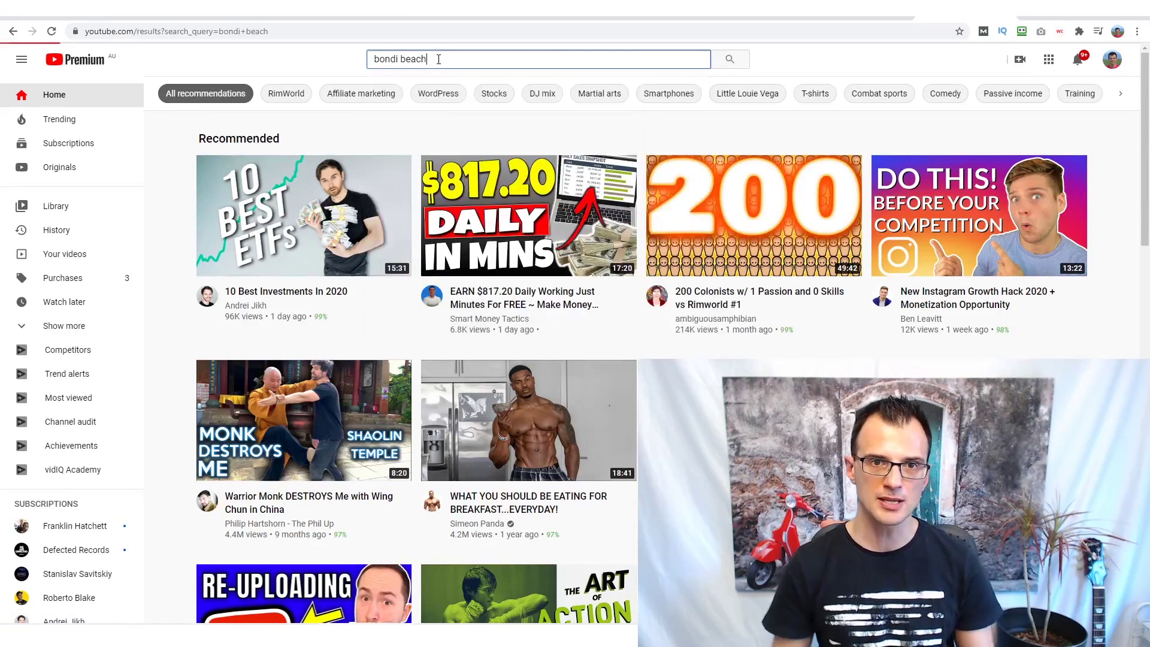
{"action": "scroll", "coordinate": [207, 252], "scroll_direction": "down", "scroll_amount": 4}
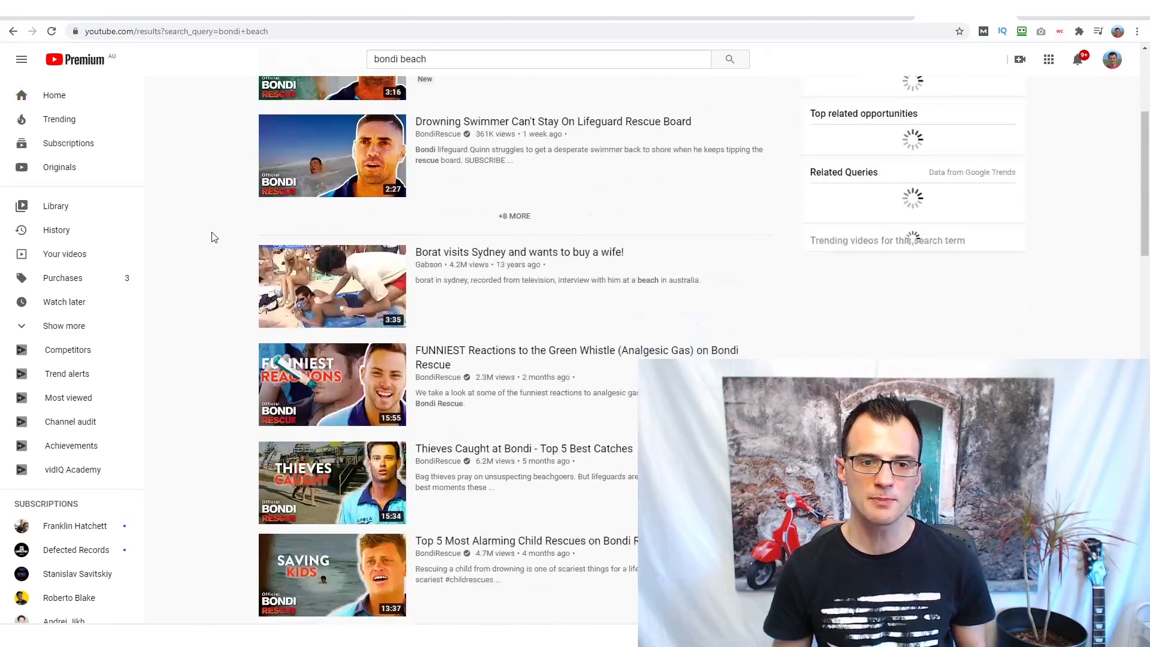
{"action": "scroll", "coordinate": [193, 244], "scroll_direction": "down", "scroll_amount": 12}
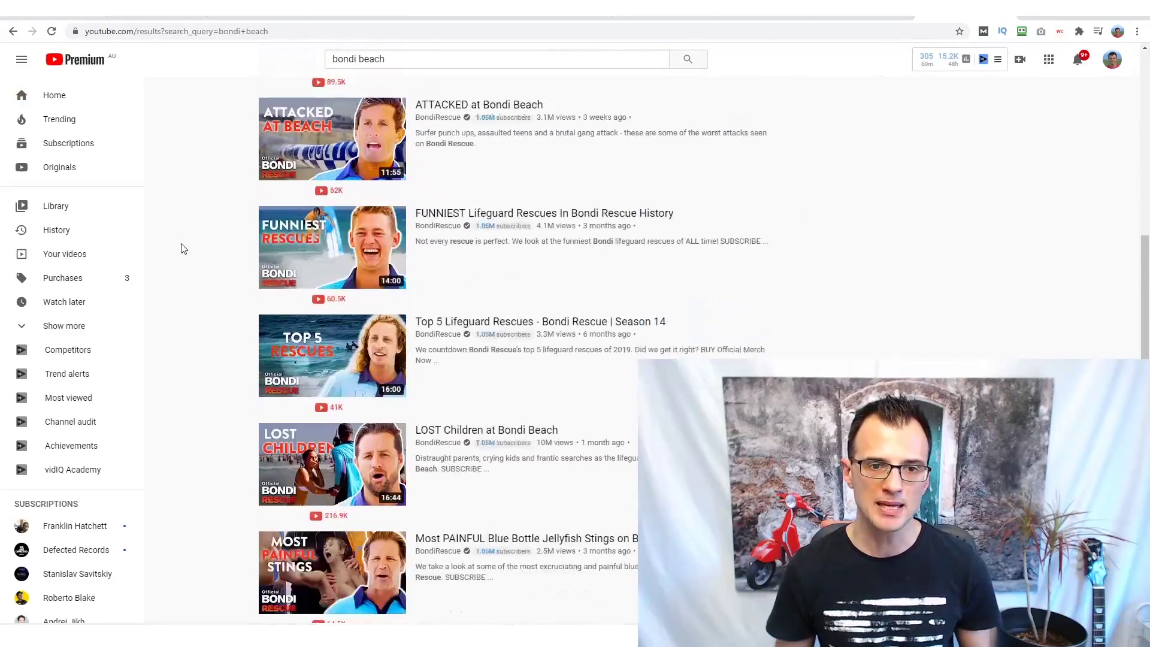
{"action": "scroll", "coordinate": [178, 258], "scroll_direction": "down", "scroll_amount": 10}
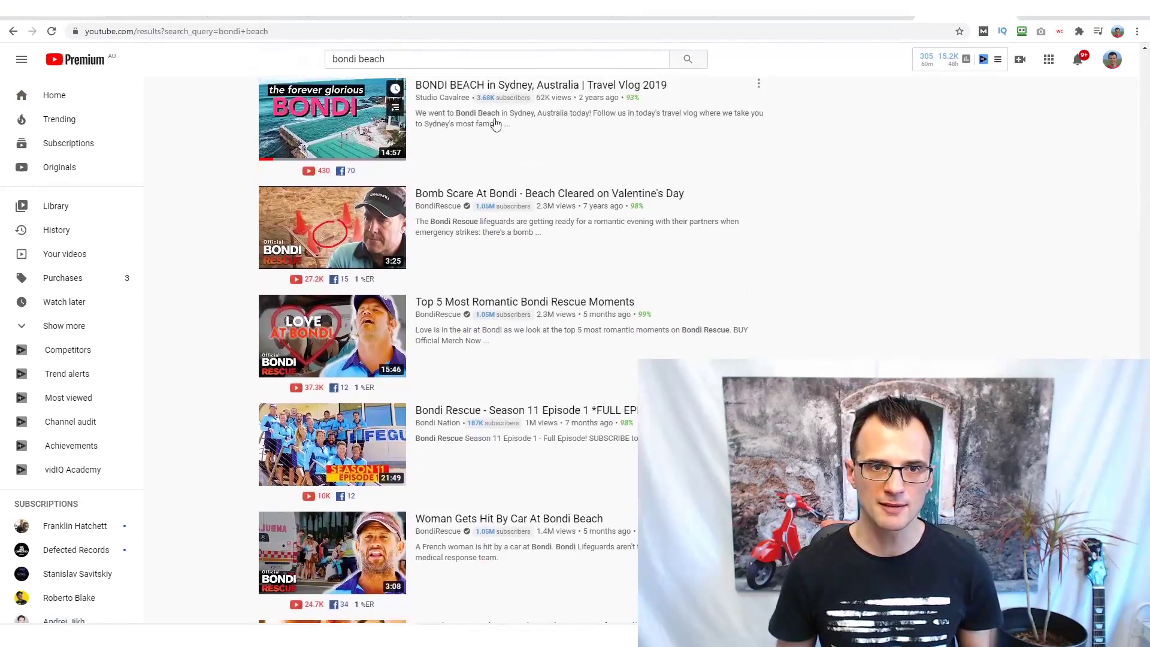
{"action": "left_click", "coordinate": [329, 124]}
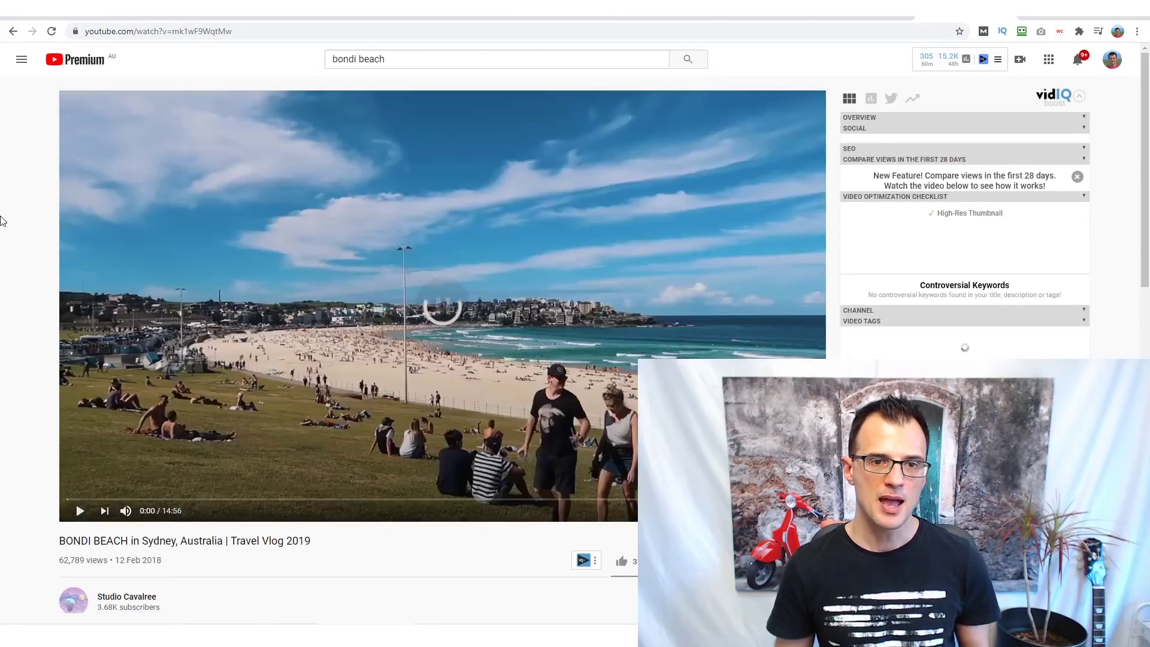
{"action": "scroll", "coordinate": [3, 237], "scroll_direction": "down", "scroll_amount": 7}
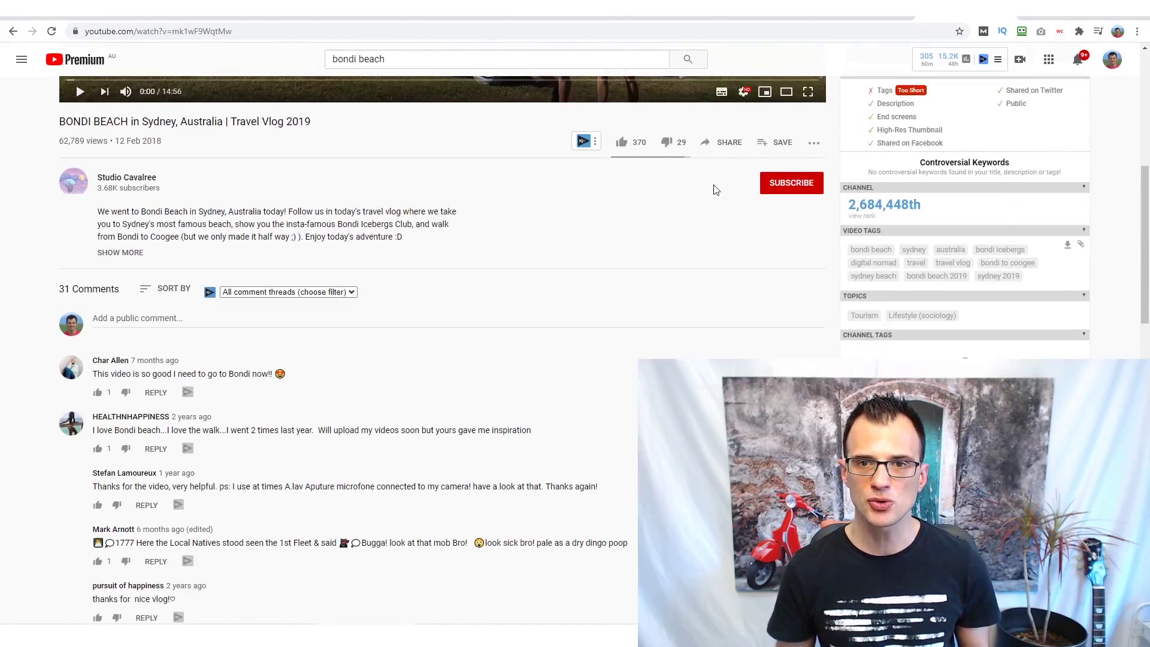
{"action": "left_click", "coordinate": [724, 146]}
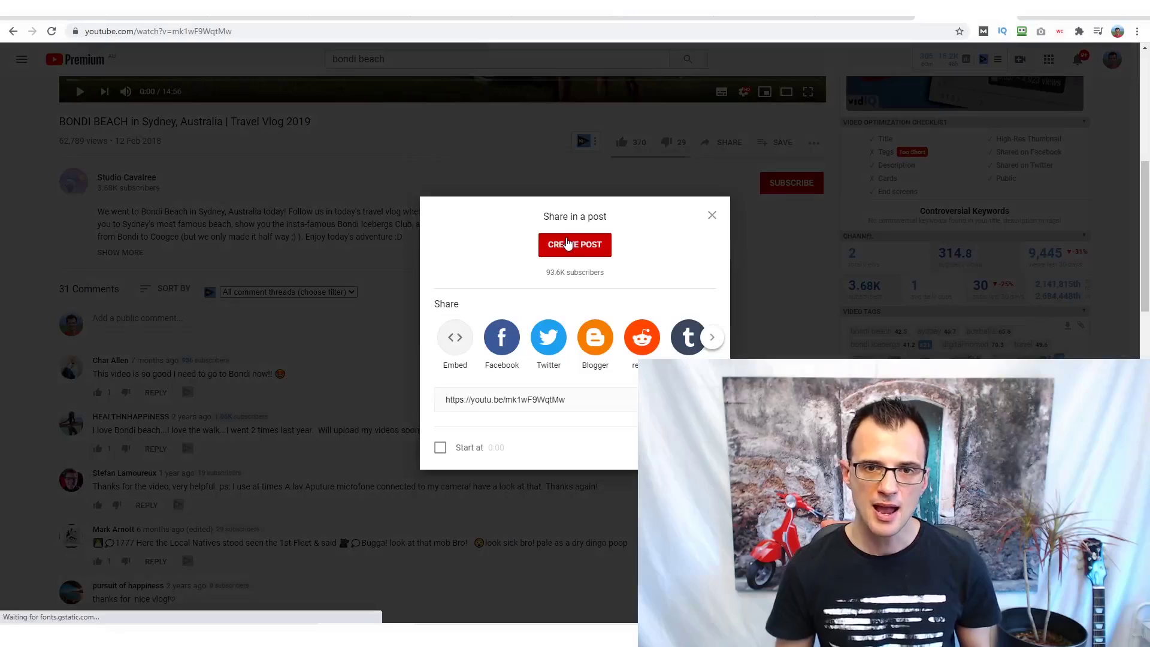
{"action": "left_click", "coordinate": [463, 340]}
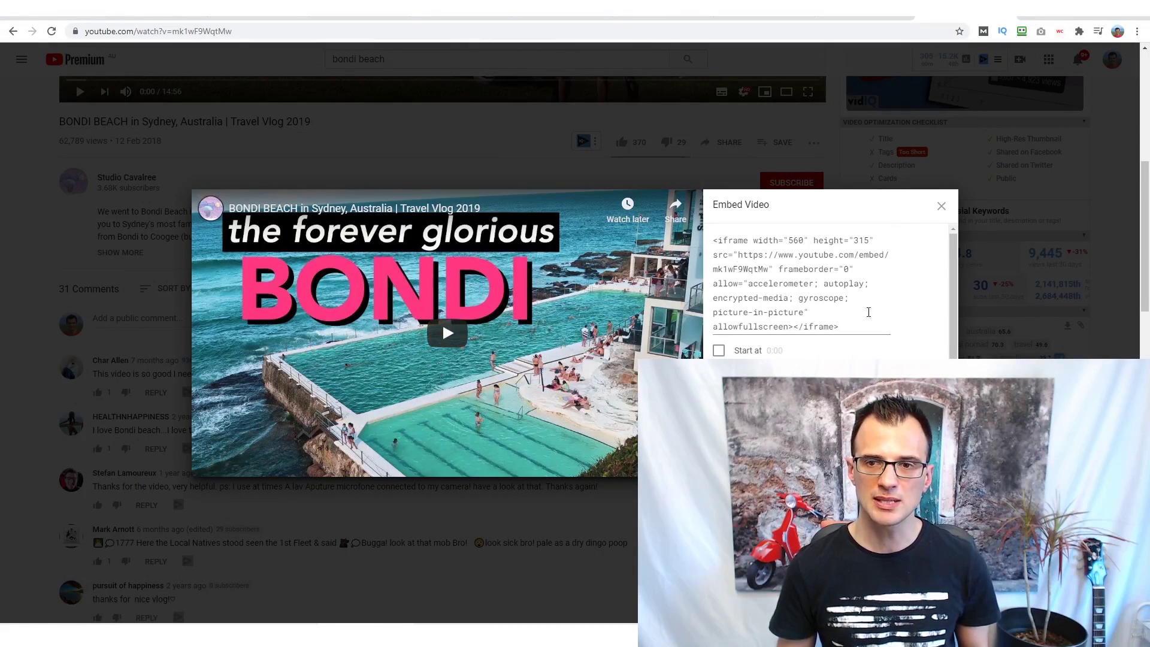
{"action": "left_click", "coordinate": [940, 206]}
{"action": "scroll", "coordinate": [309, 301], "scroll_direction": "up", "scroll_amount": 3}
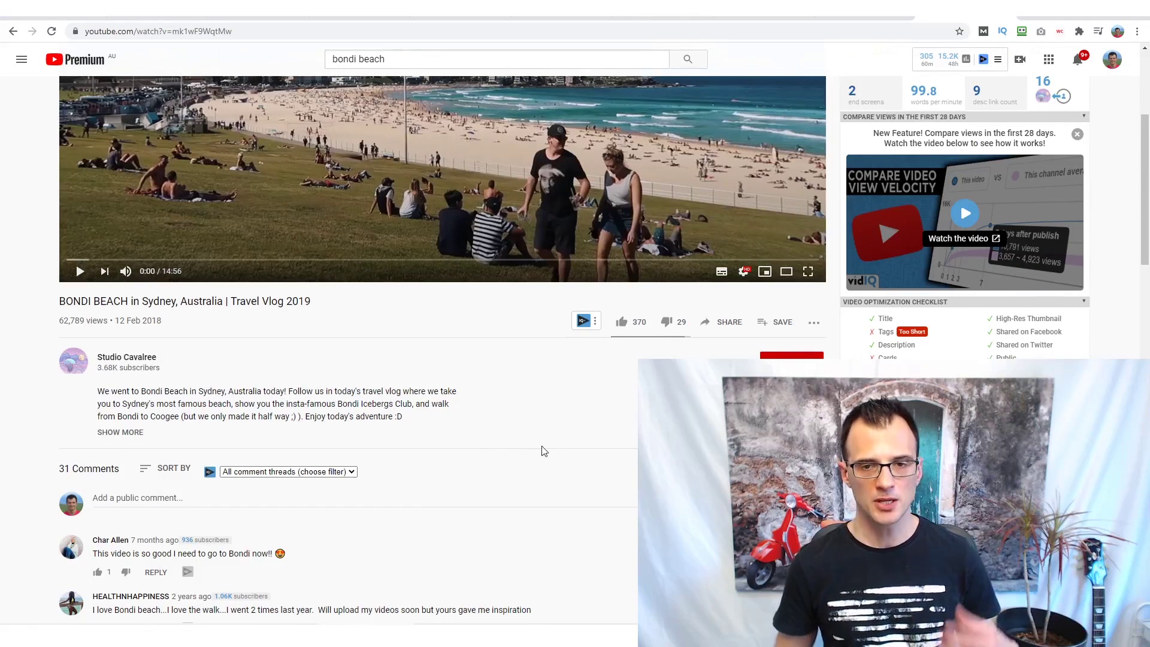
{"action": "left_click", "coordinate": [868, 20]}
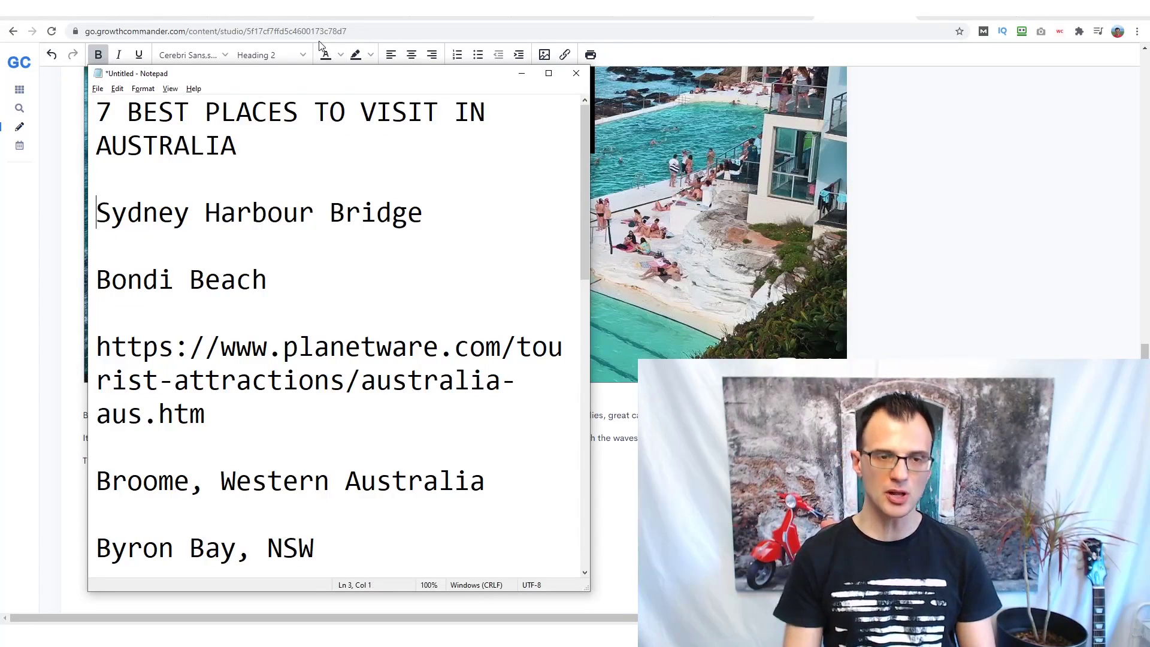
{"action": "type", "text": "DONE"}
{"action": "key", "text": "shift+Home"}
{"action": "key", "text": "End"}
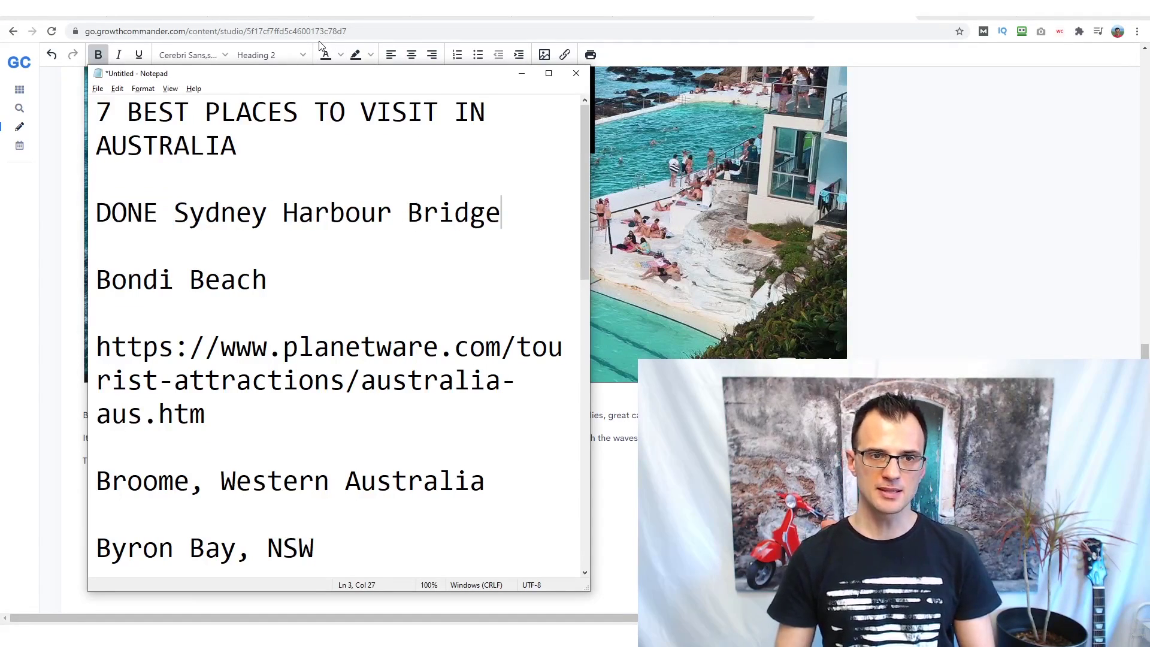
{"action": "key", "text": "Down"}
{"action": "type", "text": "DONE"}
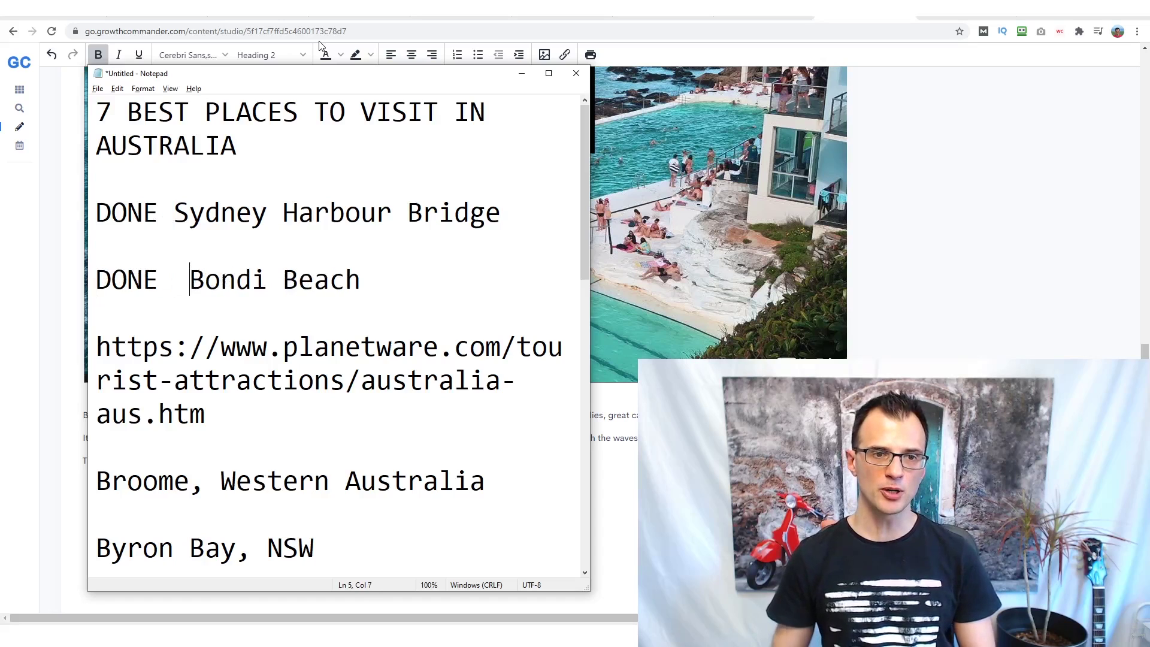
{"action": "key", "text": "BackSpace"}
{"action": "scroll", "coordinate": [264, 239], "scroll_direction": "down", "scroll_amount": 3}
{"action": "scroll", "coordinate": [264, 239], "scroll_direction": "up", "scroll_amount": 2}
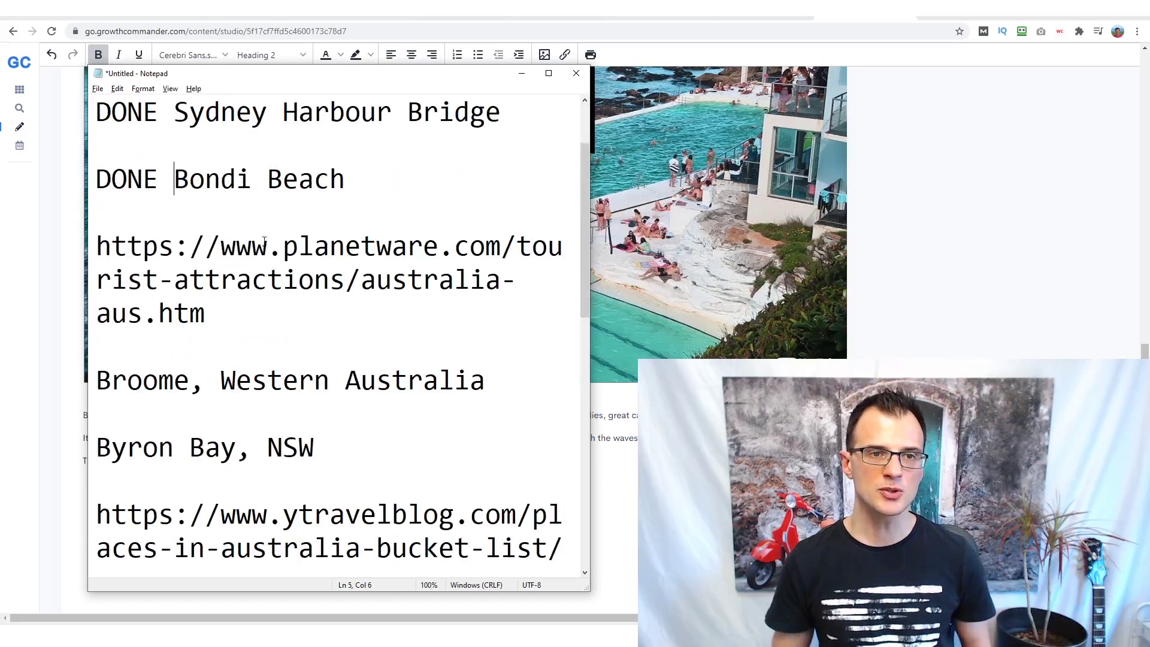
{"action": "left_click_drag", "start_coordinate": [223, 79], "coordinate": [187, 56]}
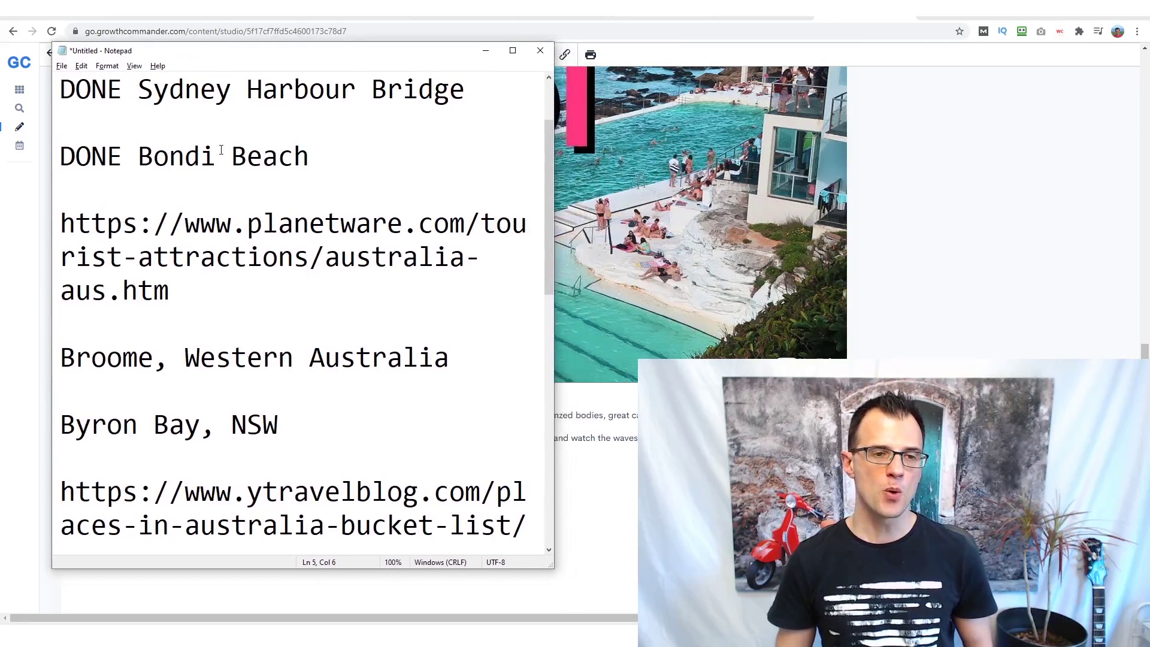
{"action": "scroll", "coordinate": [190, 358], "scroll_direction": "down", "scroll_amount": 3}
{"action": "scroll", "coordinate": [182, 384], "scroll_direction": "down", "scroll_amount": 1}
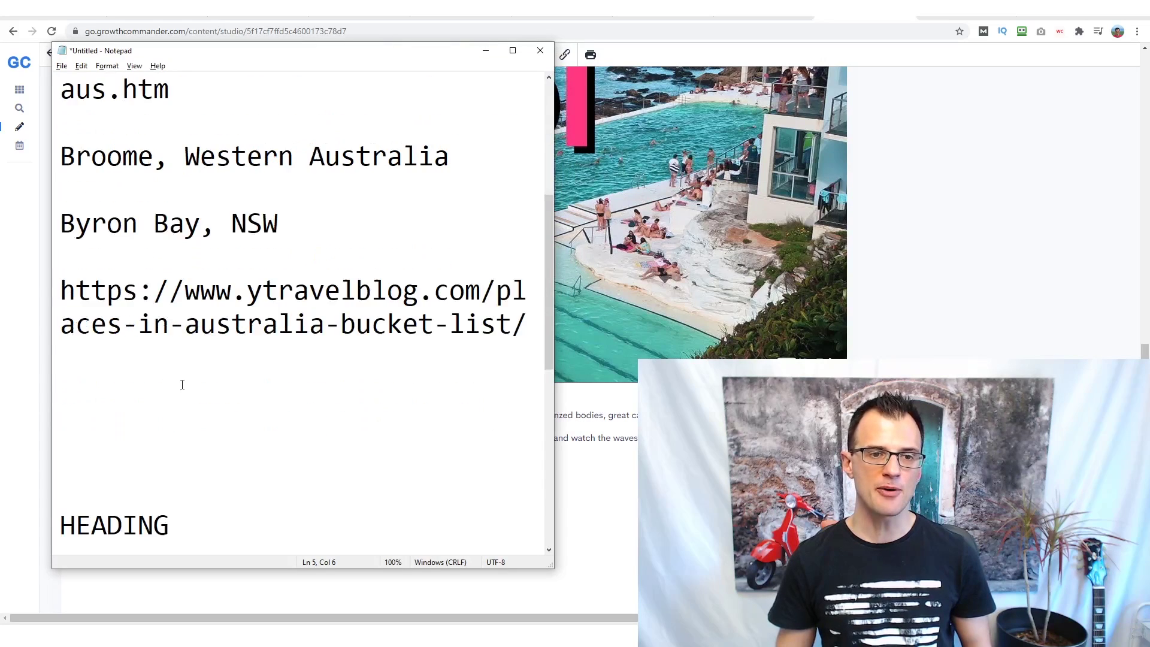
{"action": "double_click", "coordinate": [296, 297]}
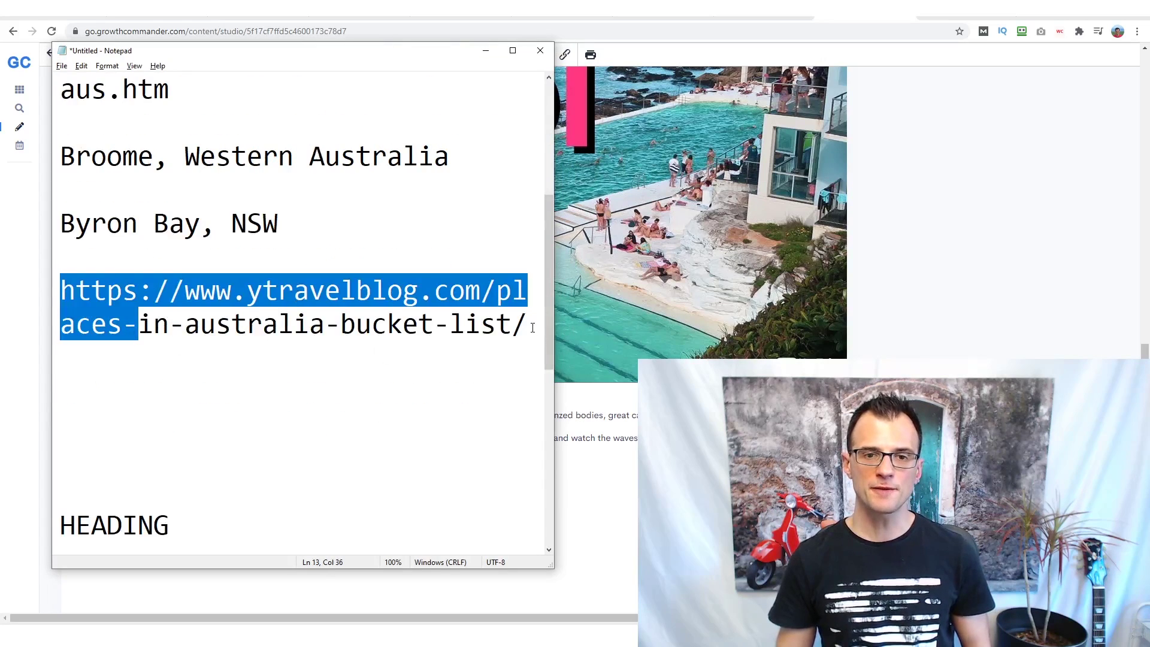
{"action": "left_click_drag", "start_coordinate": [533, 328], "coordinate": [61, 291]}
{"action": "left_click", "coordinate": [175, 340]}
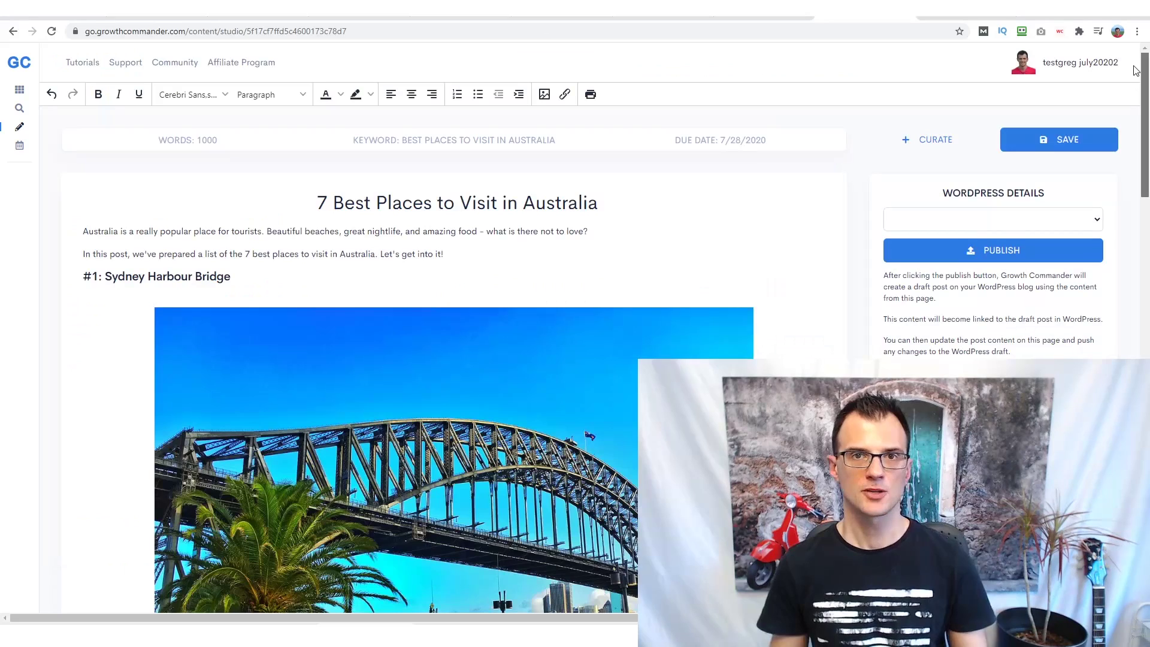
Step: Review the finished Australia post and choose the WordPress blog in the Details dropdown
{"action": "scroll", "coordinate": [1135, 71], "scroll_direction": "down", "scroll_amount": 2}
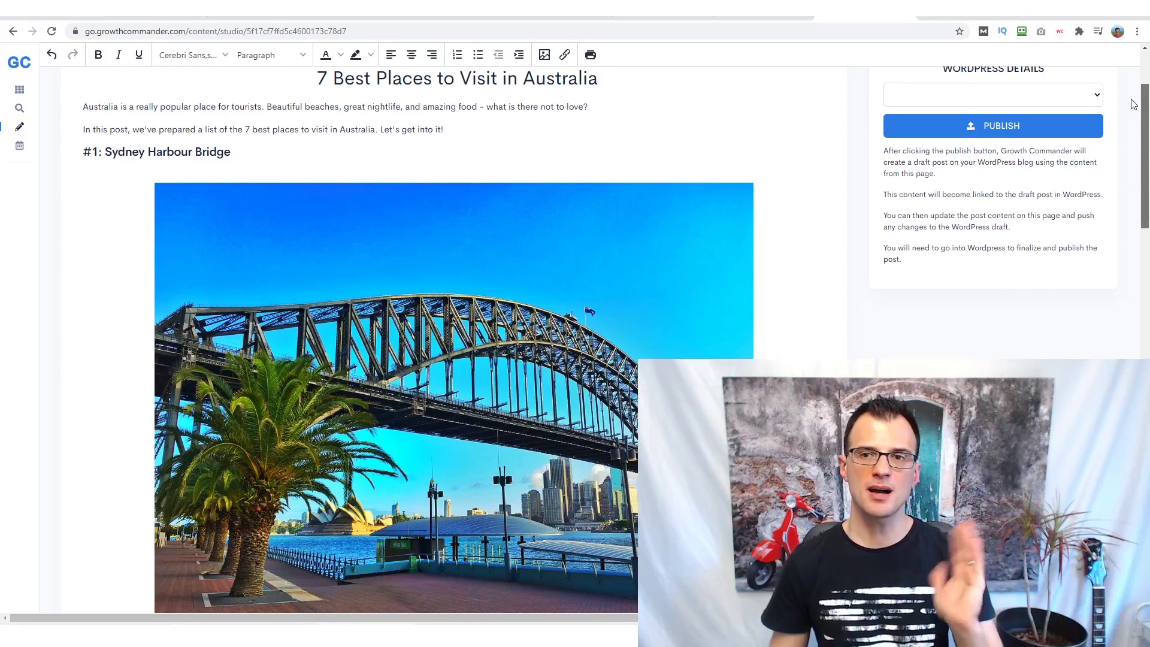
{"action": "scroll", "coordinate": [1134, 104], "scroll_direction": "up", "scroll_amount": 2}
{"action": "right_click", "coordinate": [1135, 74]}
{"action": "left_click", "coordinate": [811, 184]}
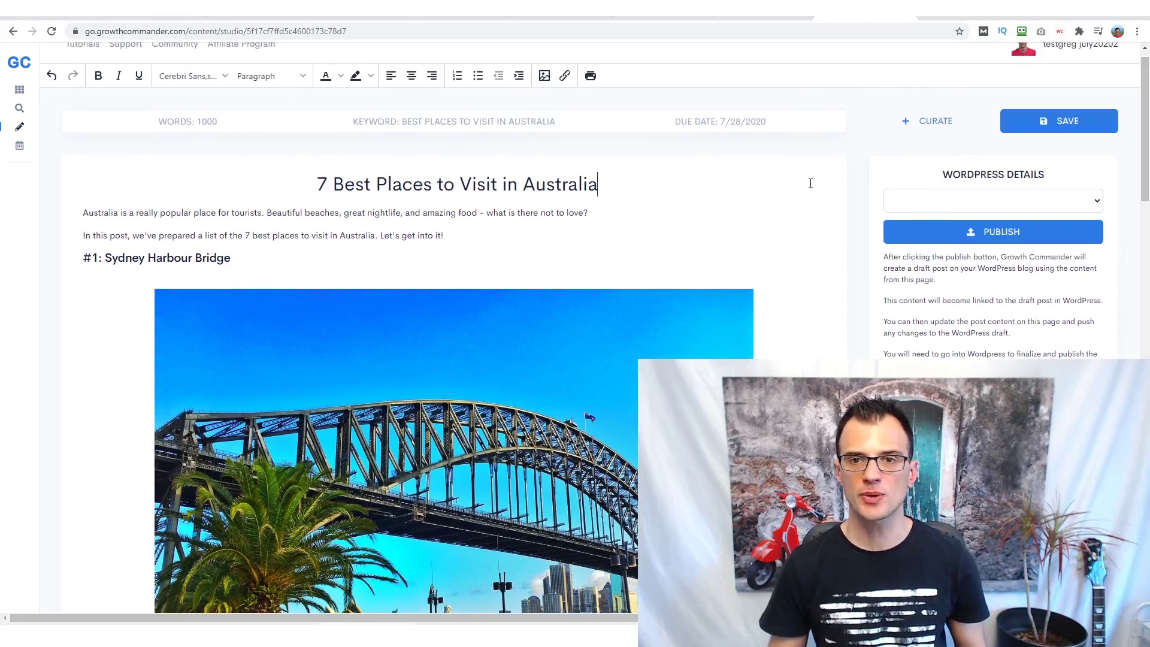
{"action": "scroll", "coordinate": [368, 218], "scroll_direction": "down", "scroll_amount": 1}
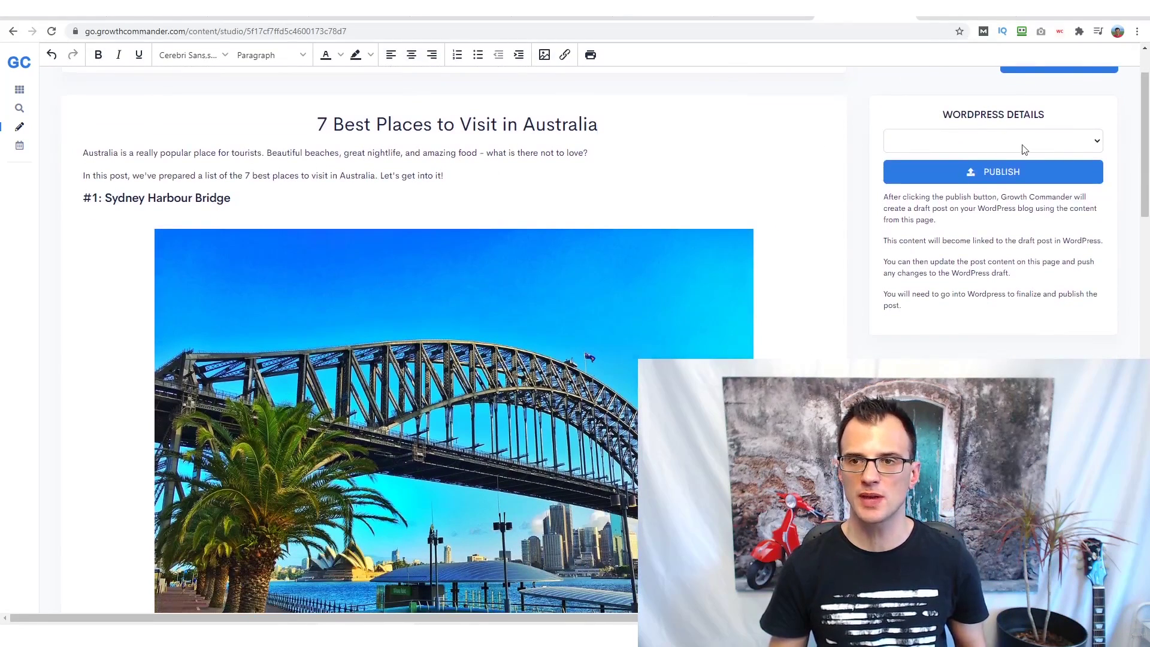
{"action": "scroll", "coordinate": [945, 195], "scroll_direction": "up", "scroll_amount": 1}
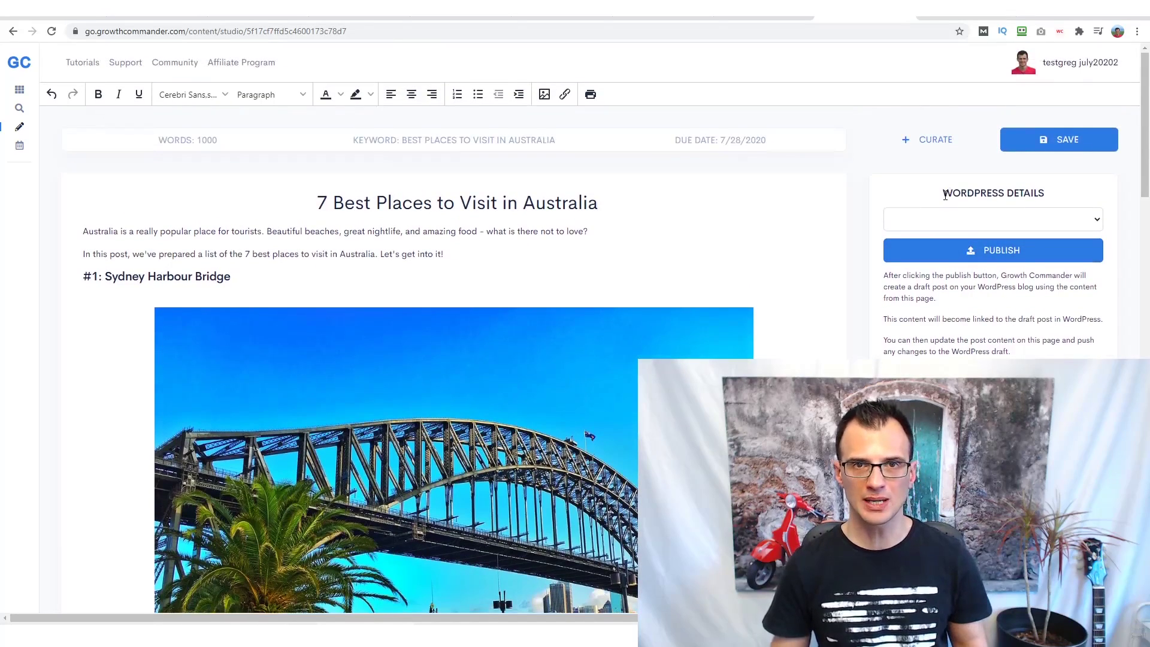
{"action": "left_click", "coordinate": [998, 218]}
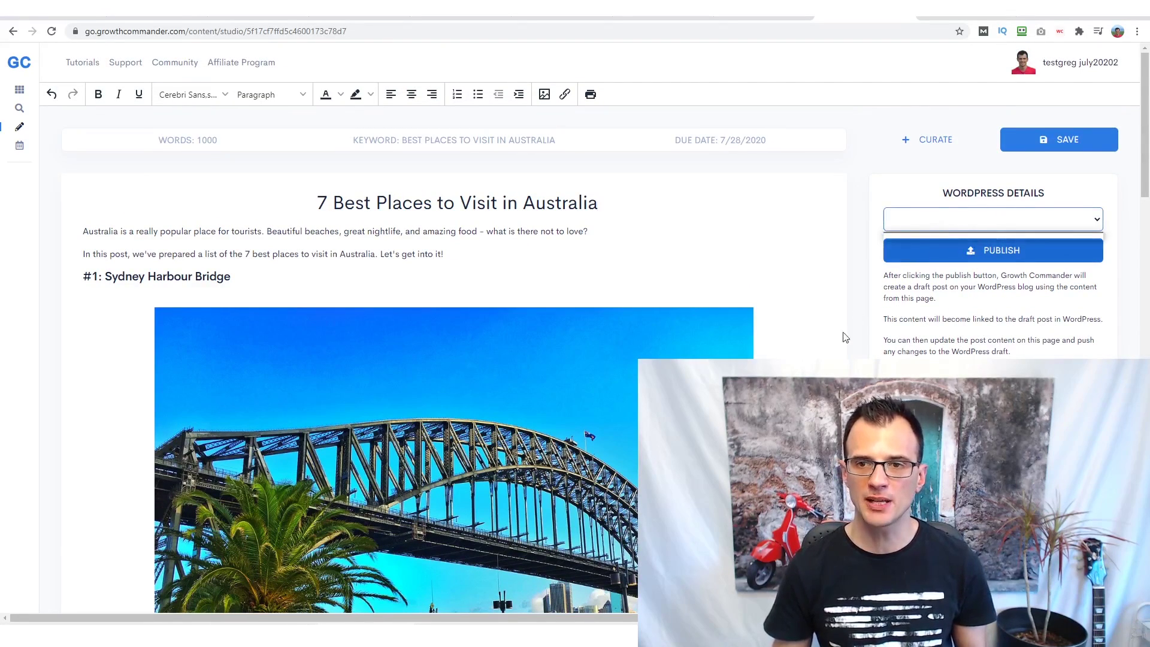
{"action": "scroll", "coordinate": [844, 333], "scroll_direction": "down", "scroll_amount": 3}
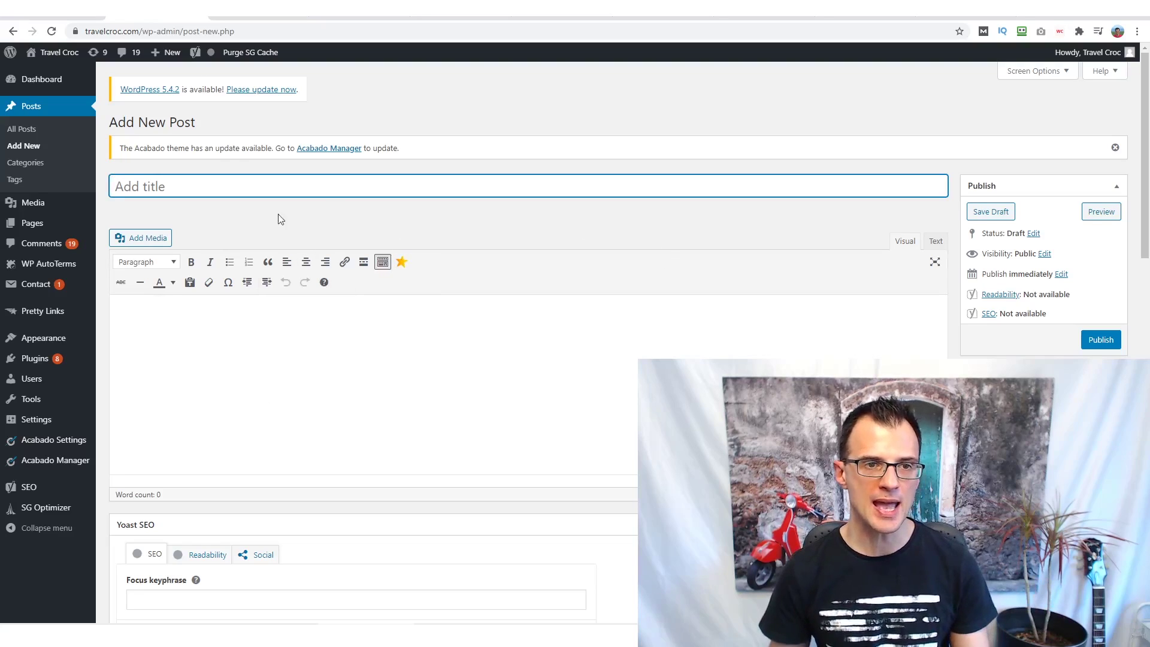
Step: Place the cursor in the empty WordPress post body and scroll the editor
{"action": "left_click", "coordinate": [217, 342]}
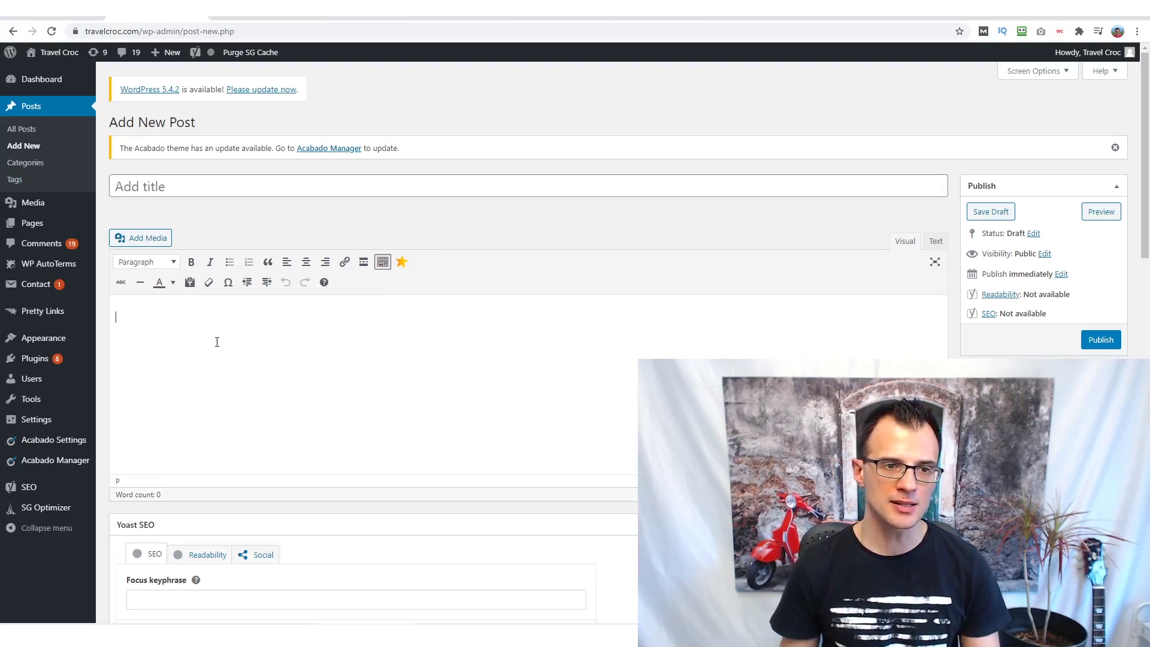
{"action": "scroll", "coordinate": [231, 341], "scroll_direction": "down", "scroll_amount": 3}
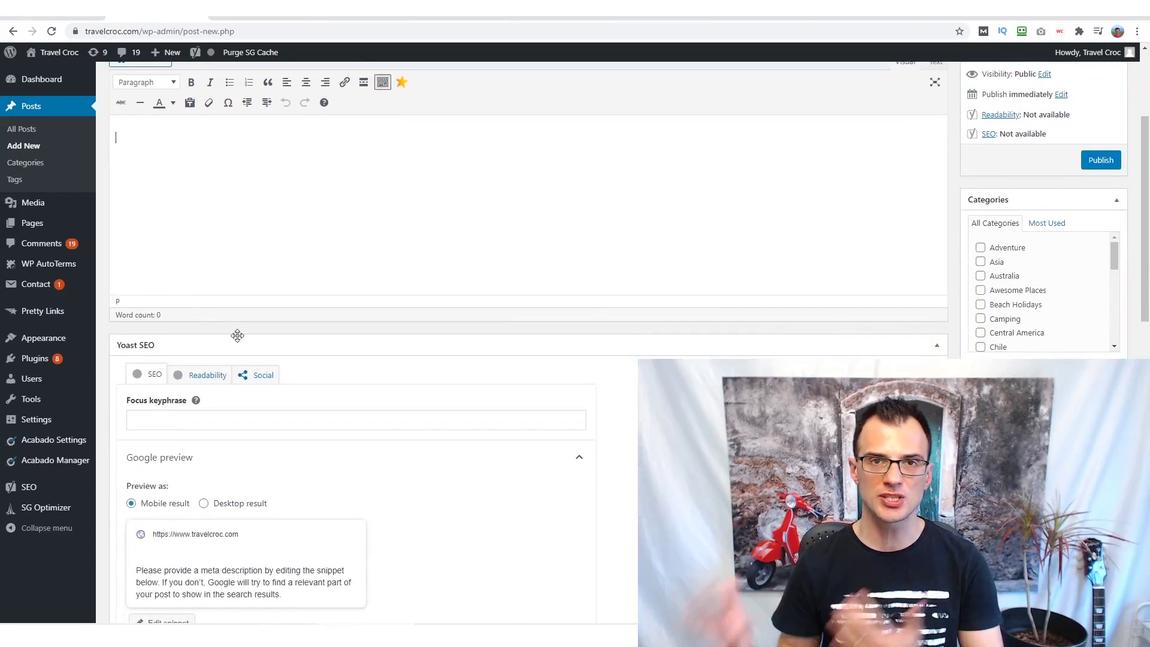
{"action": "scroll", "coordinate": [237, 335], "scroll_direction": "up", "scroll_amount": 2}
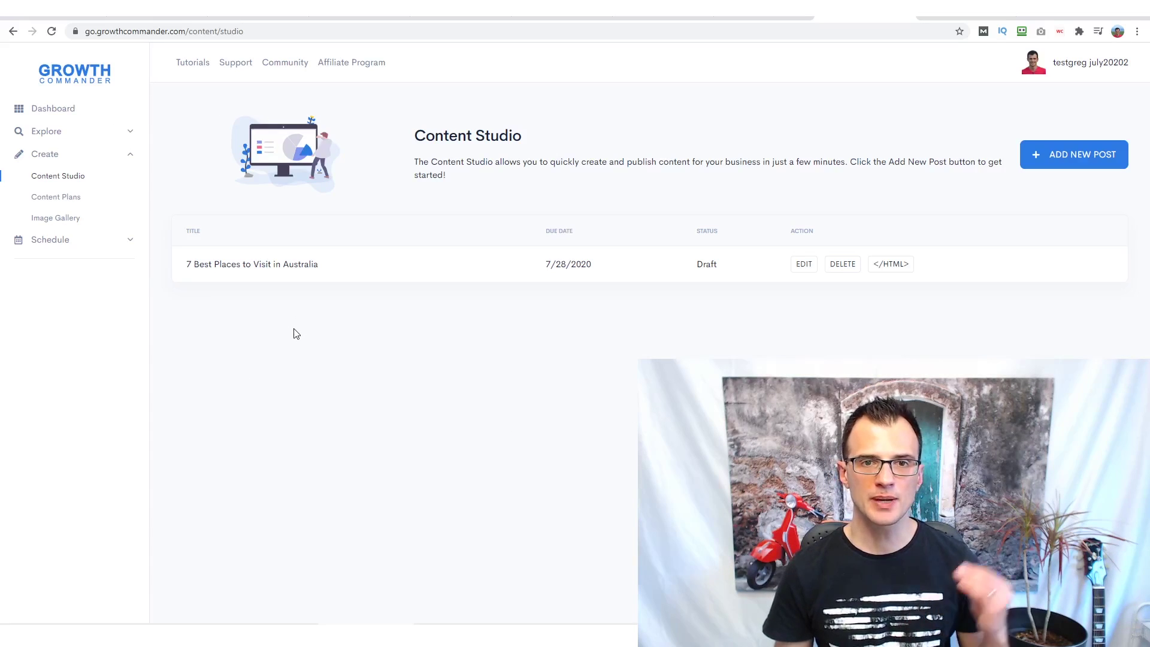
Step: Select all of the Australia post's raw HTML in Growth Commander for copying, then return to WordPress's new post
{"action": "left_click", "coordinate": [904, 264]}
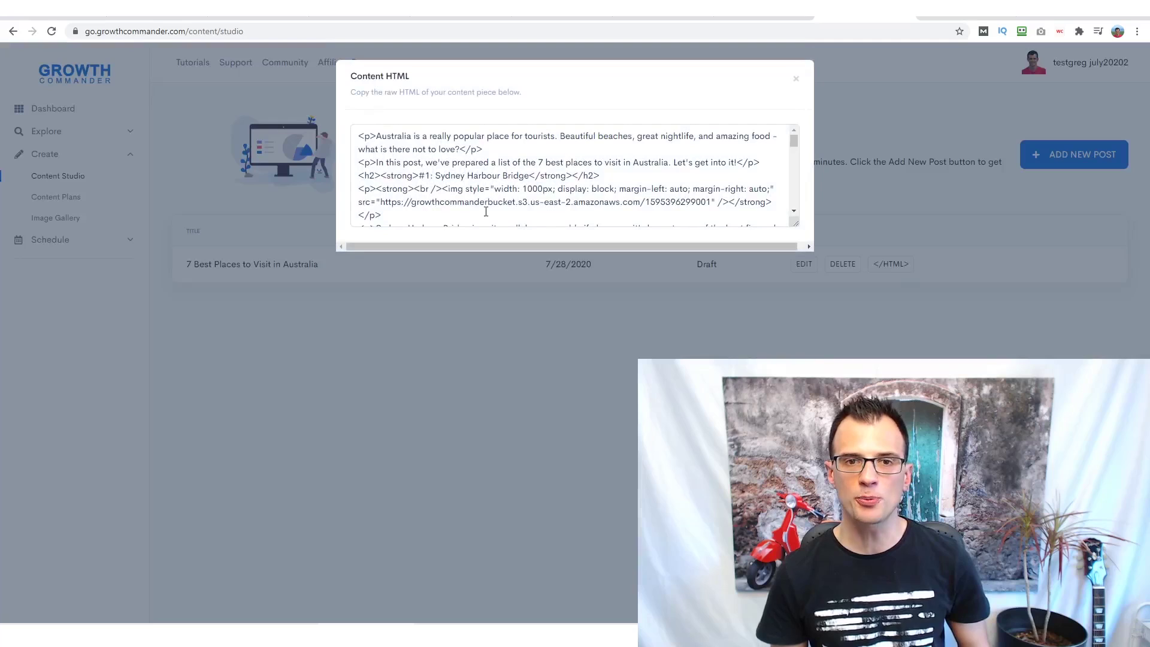
{"action": "scroll", "coordinate": [745, 191], "scroll_direction": "down", "scroll_amount": 20}
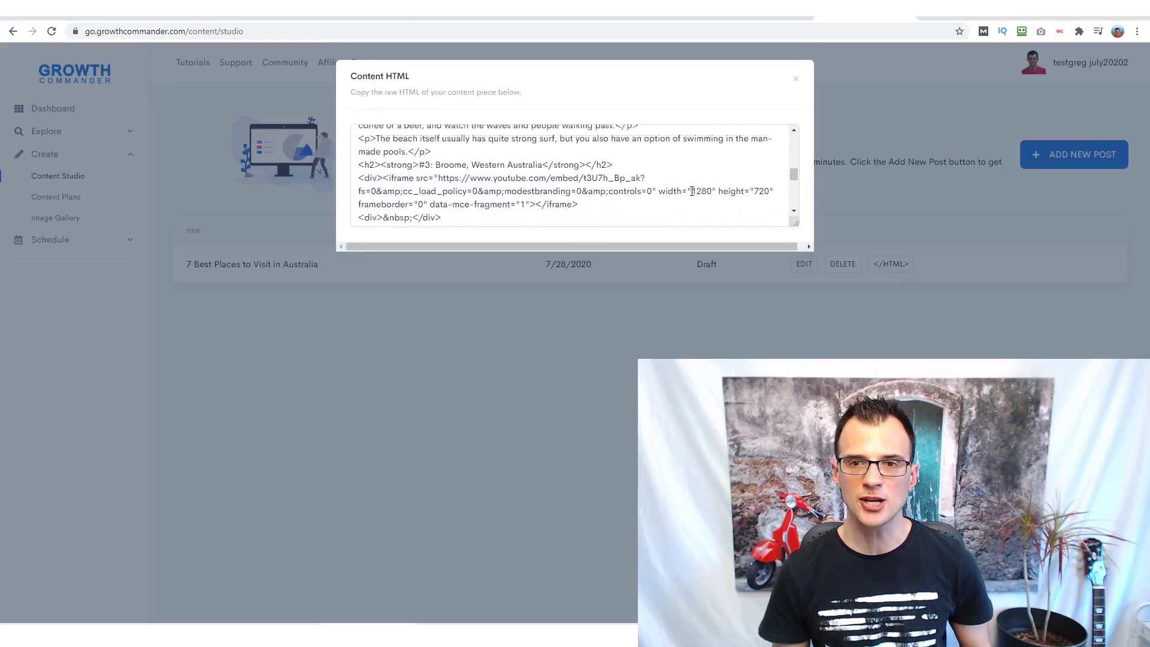
{"action": "left_click", "coordinate": [517, 198]}
{"action": "key", "text": "ctrl+a"}
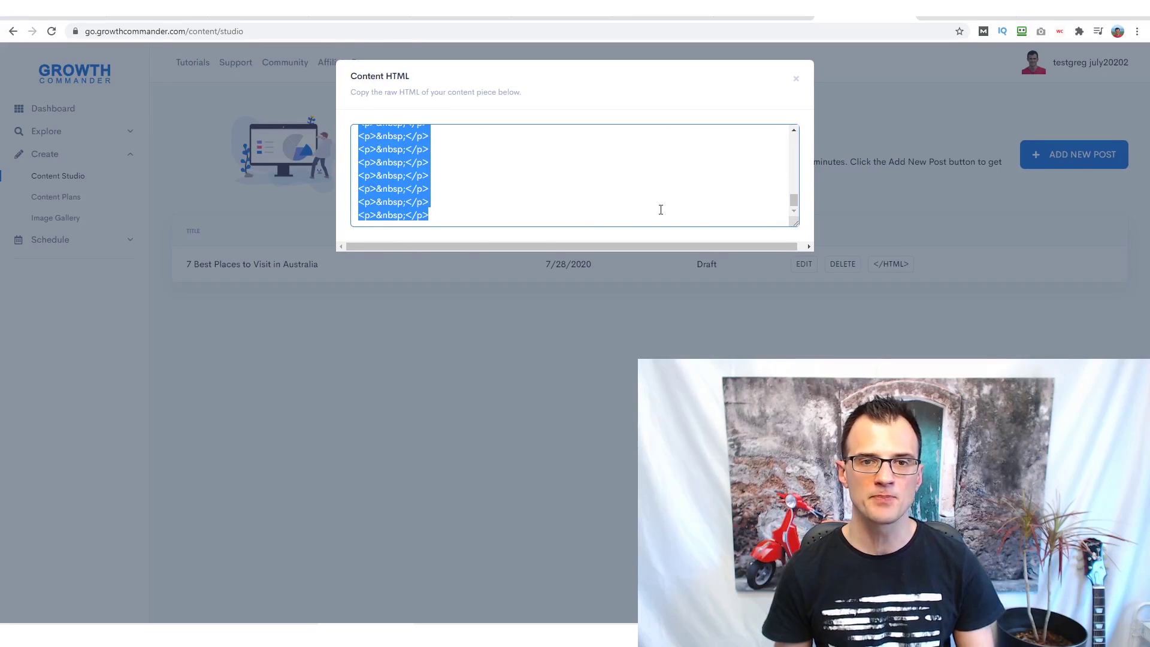
{"action": "scroll", "coordinate": [661, 209], "scroll_direction": "up", "scroll_amount": 20}
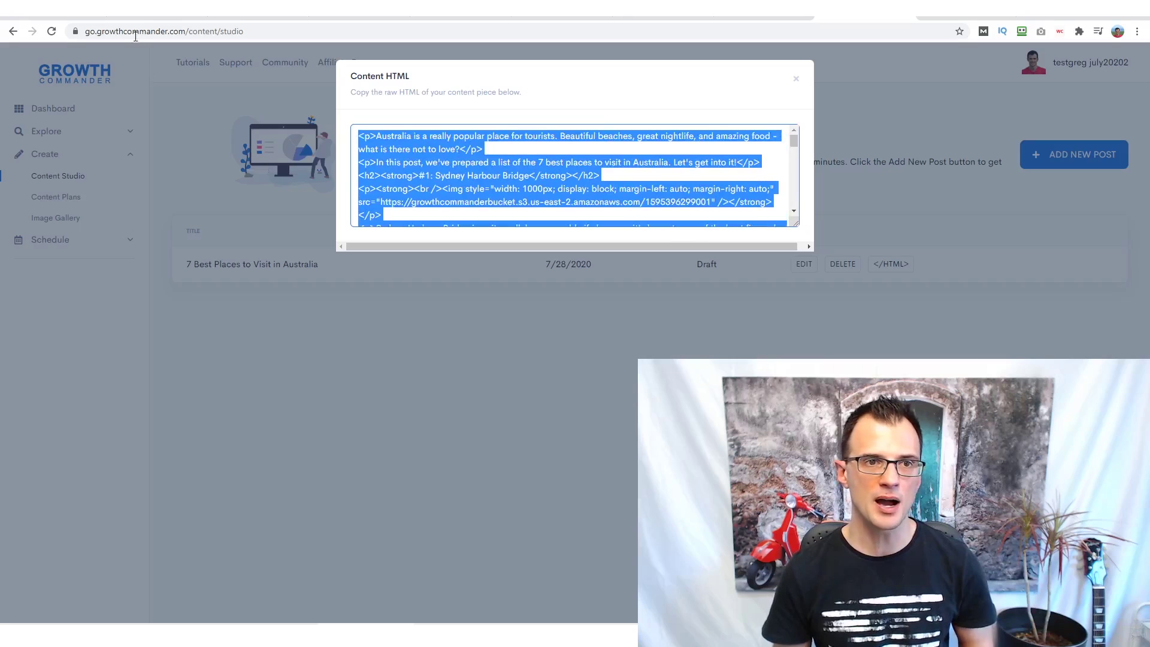
{"action": "left_click", "coordinate": [212, 18]}
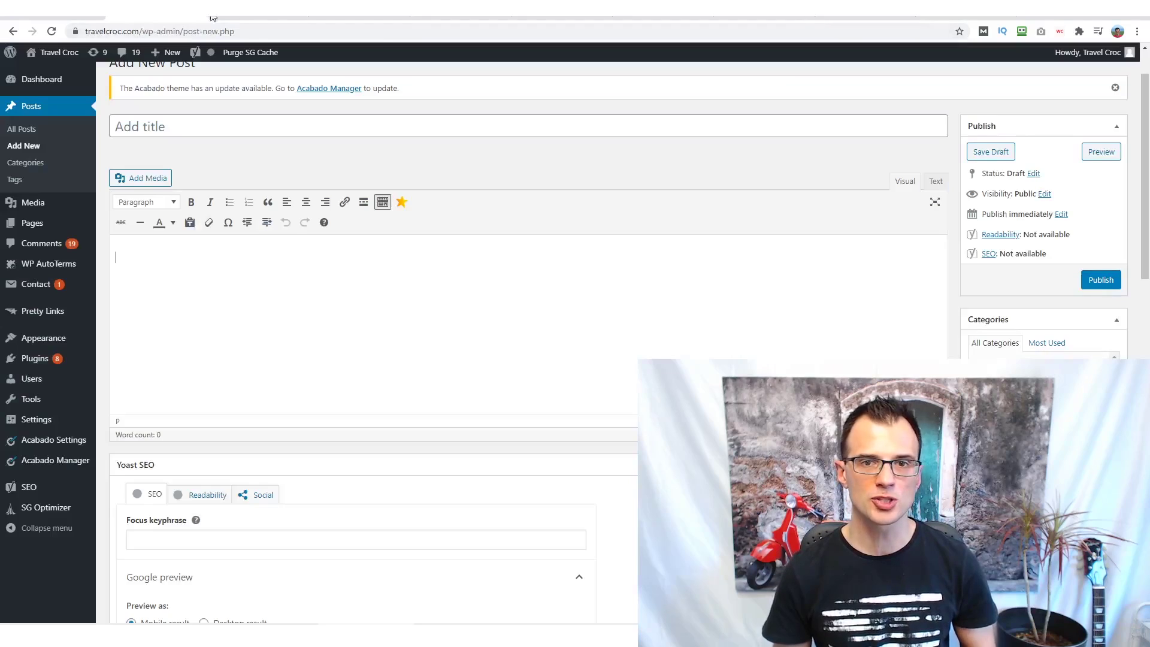
Step: Paste the copied Australia article HTML into the WordPress post editor's Text mode
{"action": "left_click", "coordinate": [937, 184]}
{"action": "right_click", "coordinate": [163, 238]}
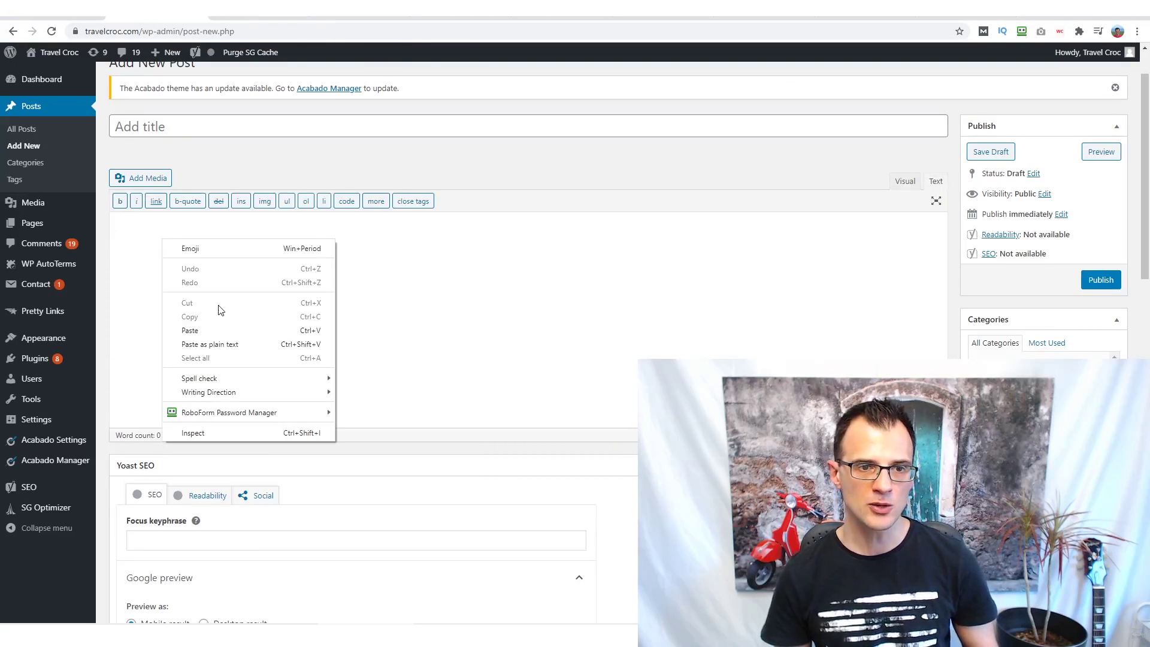
{"action": "left_click", "coordinate": [220, 331]}
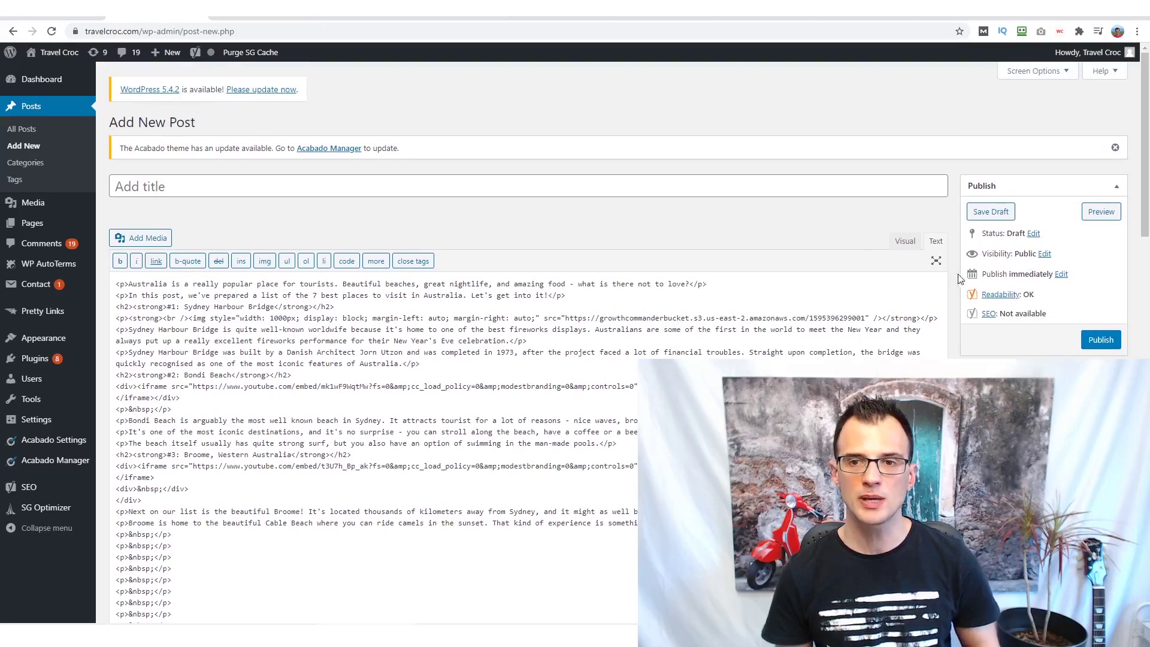
Step: Review the pasted '7 Best Places to Visit in Australia' article in the Visual view
{"action": "left_click", "coordinate": [893, 245]}
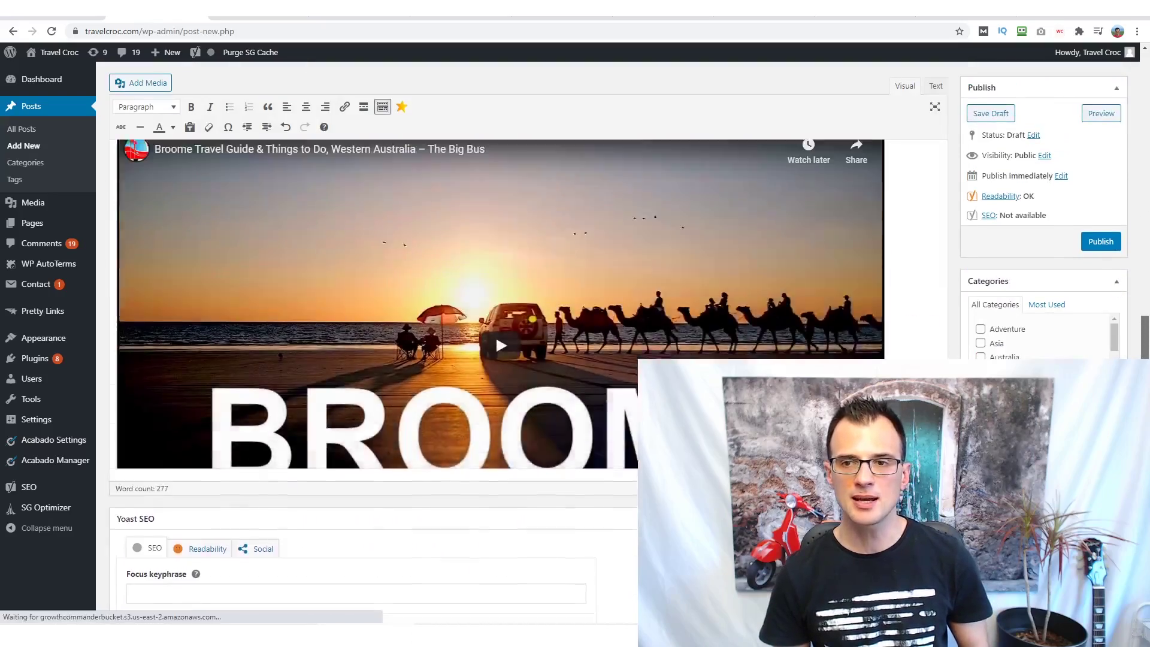
{"action": "scroll", "coordinate": [1149, 199], "scroll_direction": "up", "scroll_amount": 10}
{"action": "left_click_drag", "start_coordinate": [1149, 200], "coordinate": [1148, 393]}
{"action": "scroll", "coordinate": [694, 146], "scroll_direction": "down", "scroll_amount": 4}
{"action": "scroll", "coordinate": [694, 146], "scroll_direction": "up", "scroll_amount": 20}
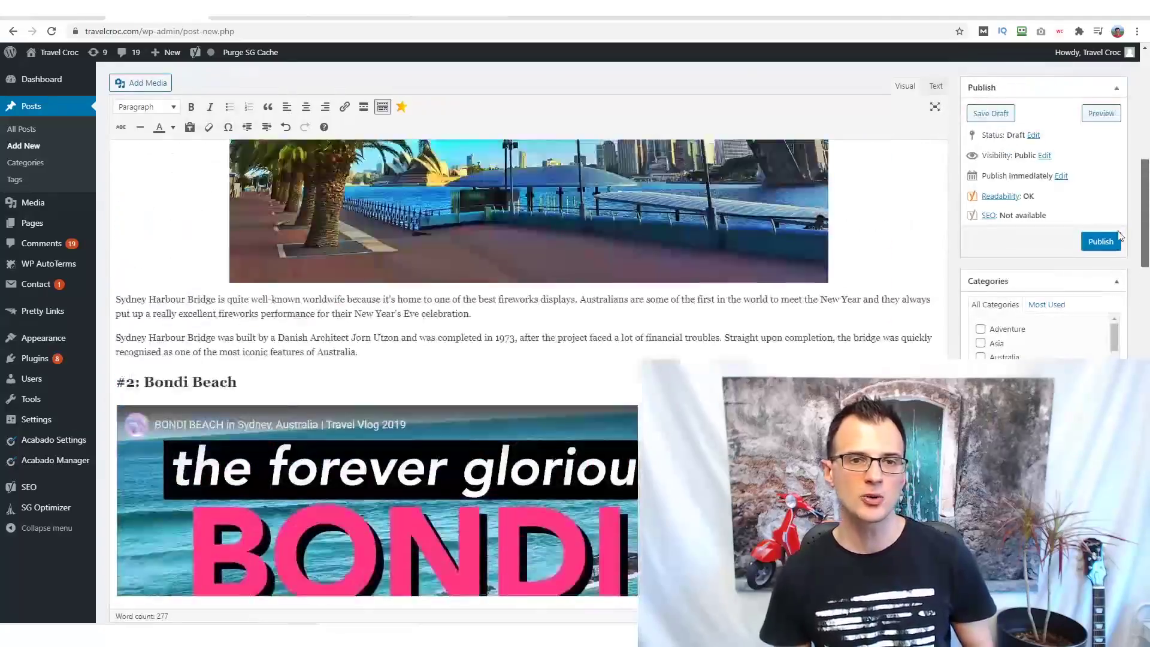
{"action": "scroll", "coordinate": [1116, 270], "scroll_direction": "down", "scroll_amount": 10}
{"action": "scroll", "coordinate": [1116, 270], "scroll_direction": "up", "scroll_amount": 9}
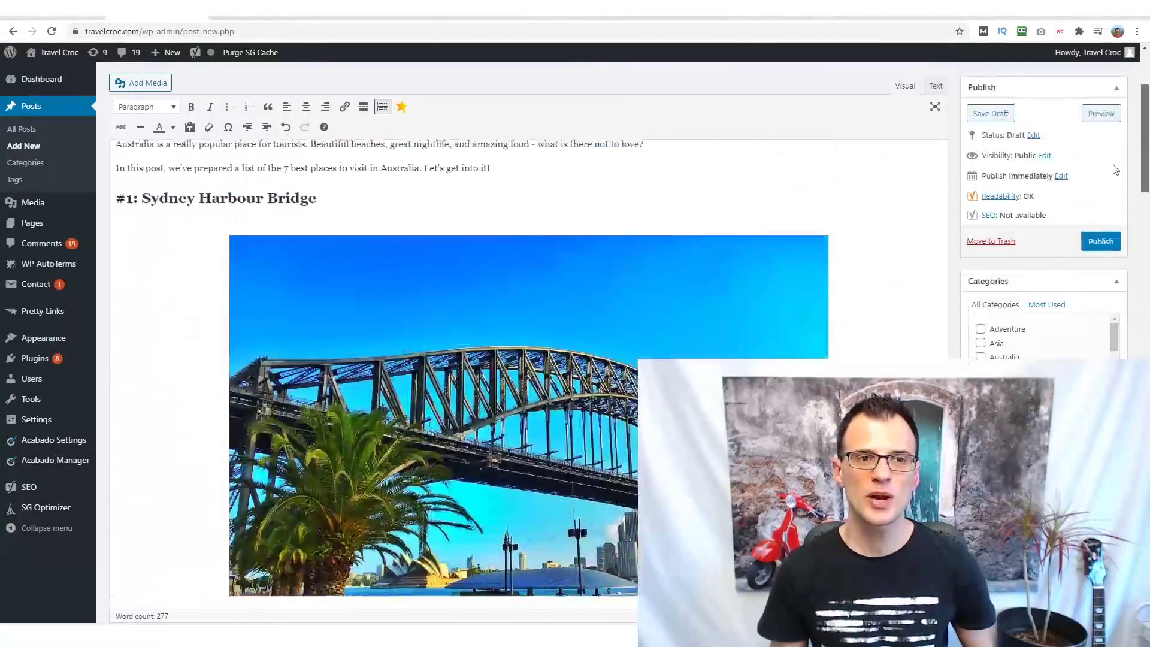
{"action": "scroll", "coordinate": [1122, 171], "scroll_direction": "down", "scroll_amount": 1}
{"action": "scroll", "coordinate": [1122, 171], "scroll_direction": "up", "scroll_amount": 1}
{"action": "scroll", "coordinate": [1122, 171], "scroll_direction": "up", "scroll_amount": 1}
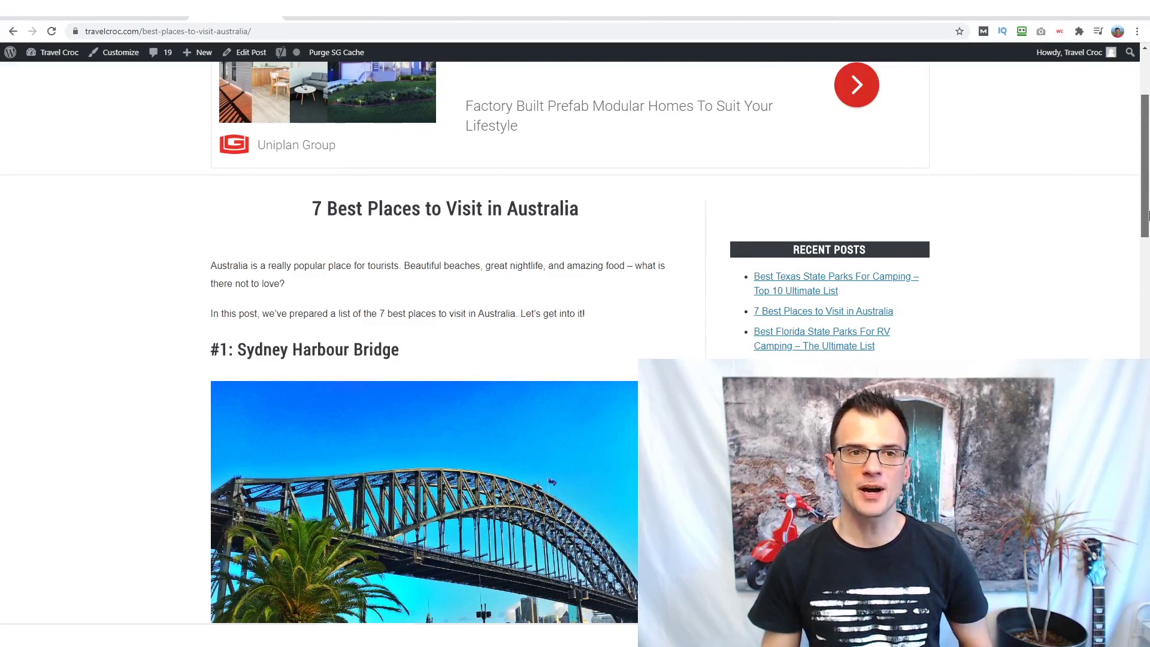
{"action": "left_click_drag", "start_coordinate": [1148, 214], "coordinate": [1148, 244]}
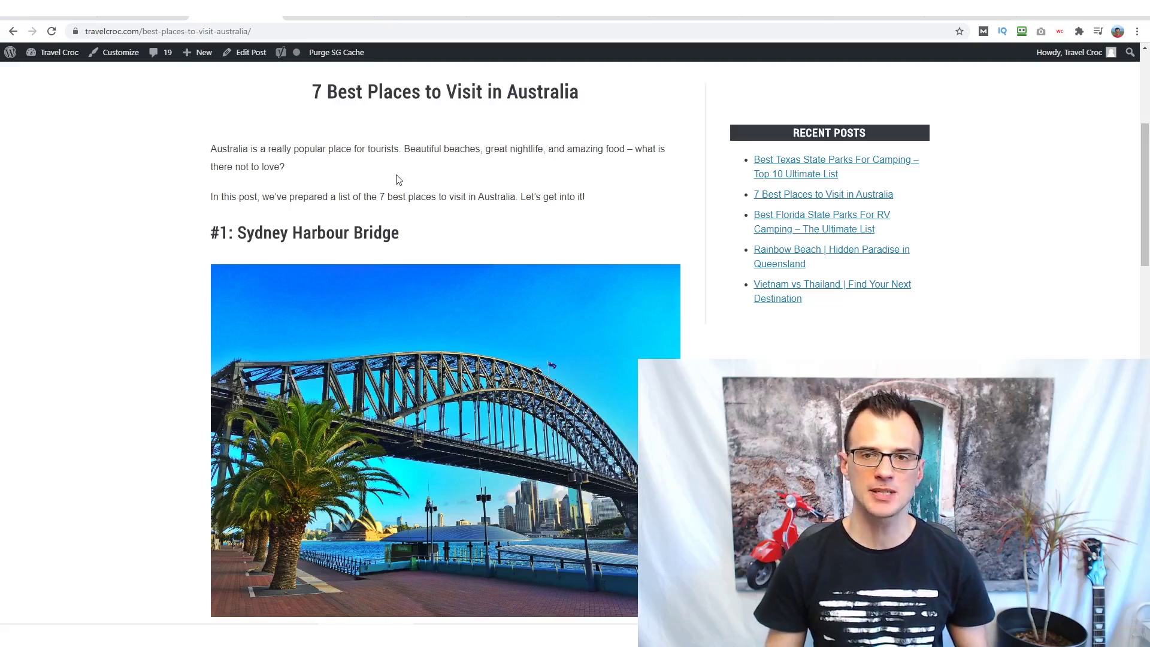
{"action": "left_click_drag", "start_coordinate": [1146, 148], "coordinate": [1145, 154]}
{"action": "scroll", "coordinate": [269, 123], "scroll_direction": "down", "scroll_amount": 2}
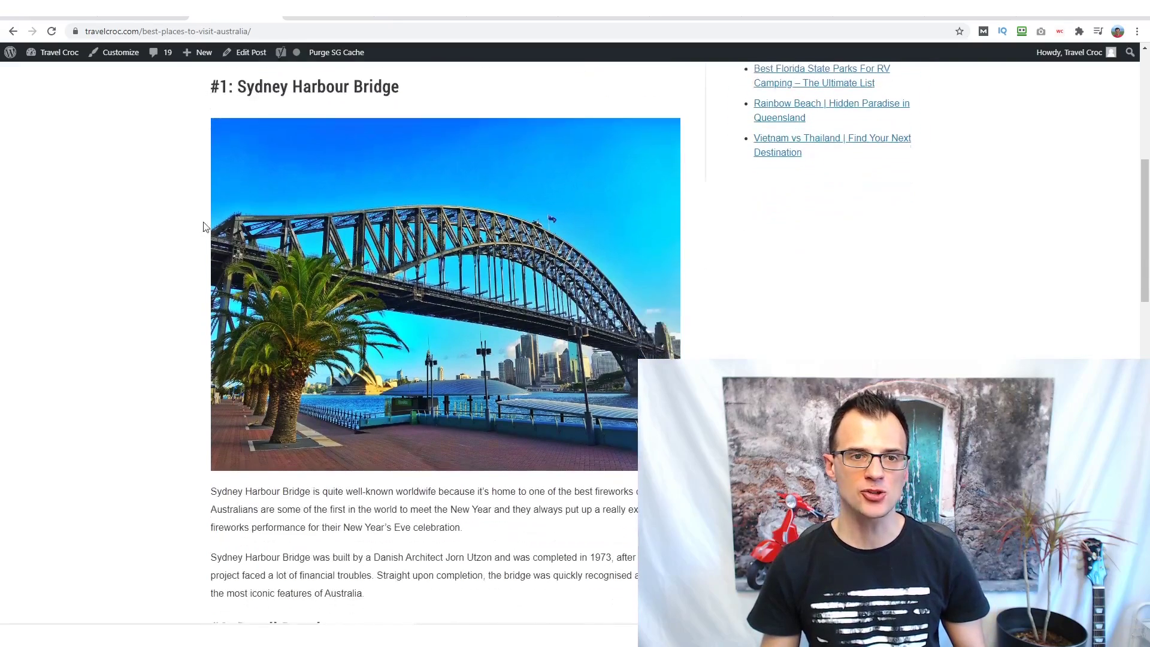
{"action": "scroll", "coordinate": [231, 108], "scroll_direction": "down", "scroll_amount": 4}
{"action": "scroll", "coordinate": [278, 183], "scroll_direction": "up", "scroll_amount": 2}
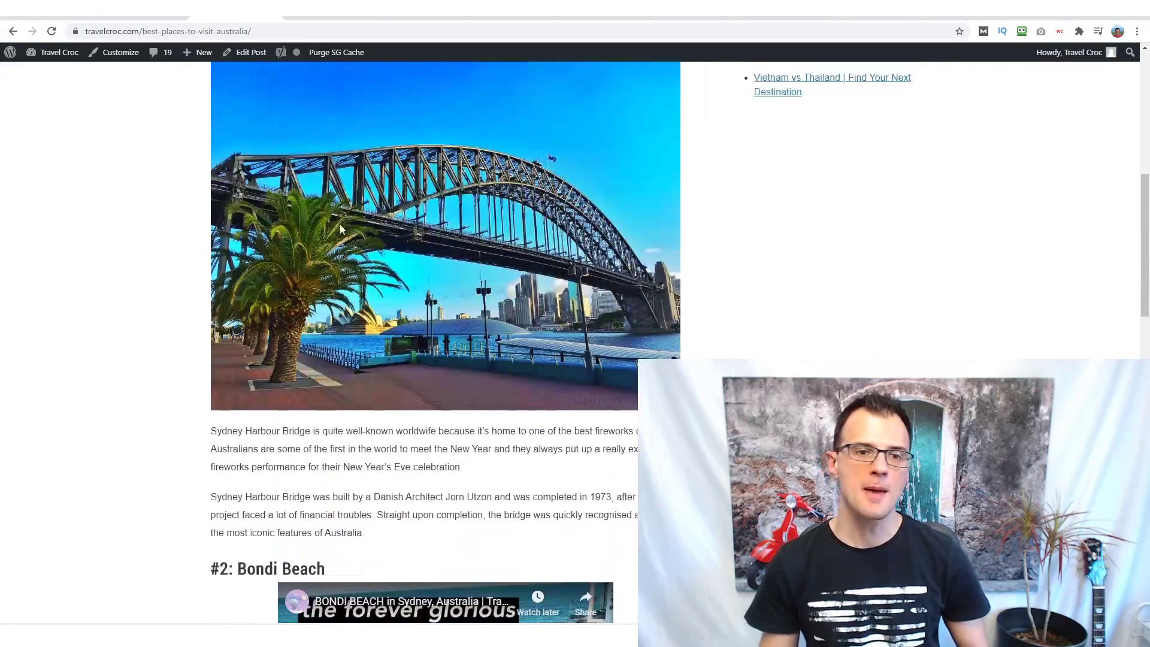
{"action": "scroll", "coordinate": [391, 249], "scroll_direction": "down", "scroll_amount": 7}
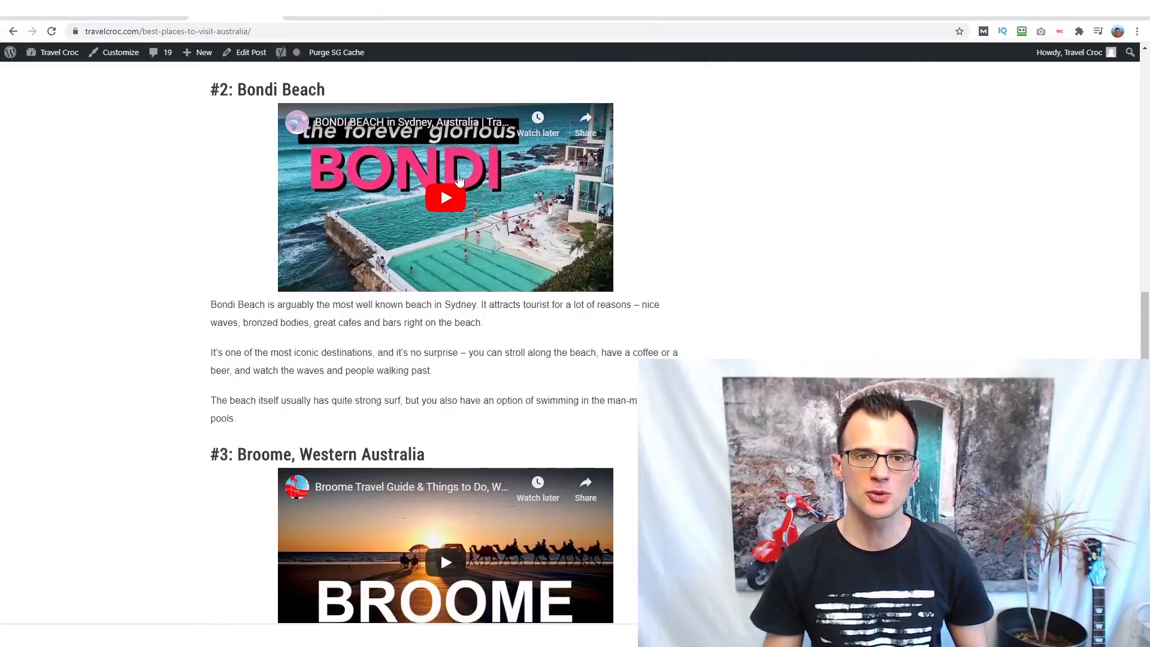
{"action": "scroll", "coordinate": [154, 308], "scroll_direction": "down", "scroll_amount": 3}
{"action": "scroll", "coordinate": [154, 309], "scroll_direction": "down", "scroll_amount": 3}
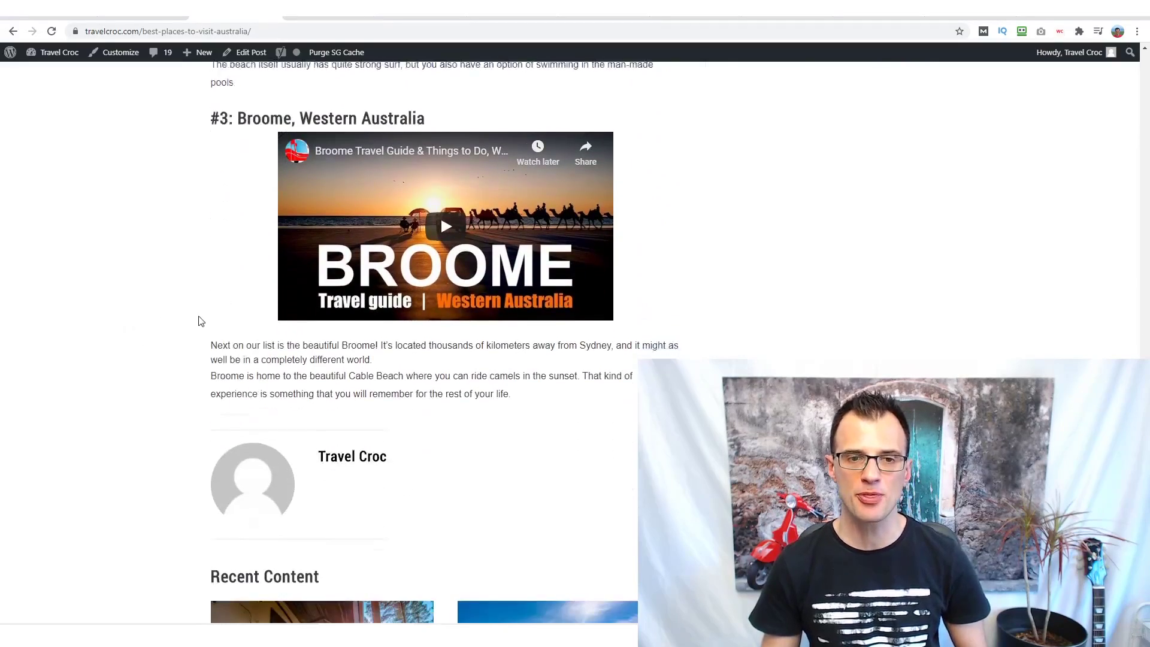
{"action": "scroll", "coordinate": [593, 367], "scroll_direction": "up", "scroll_amount": 3}
{"action": "scroll", "coordinate": [593, 366], "scroll_direction": "up", "scroll_amount": 20}
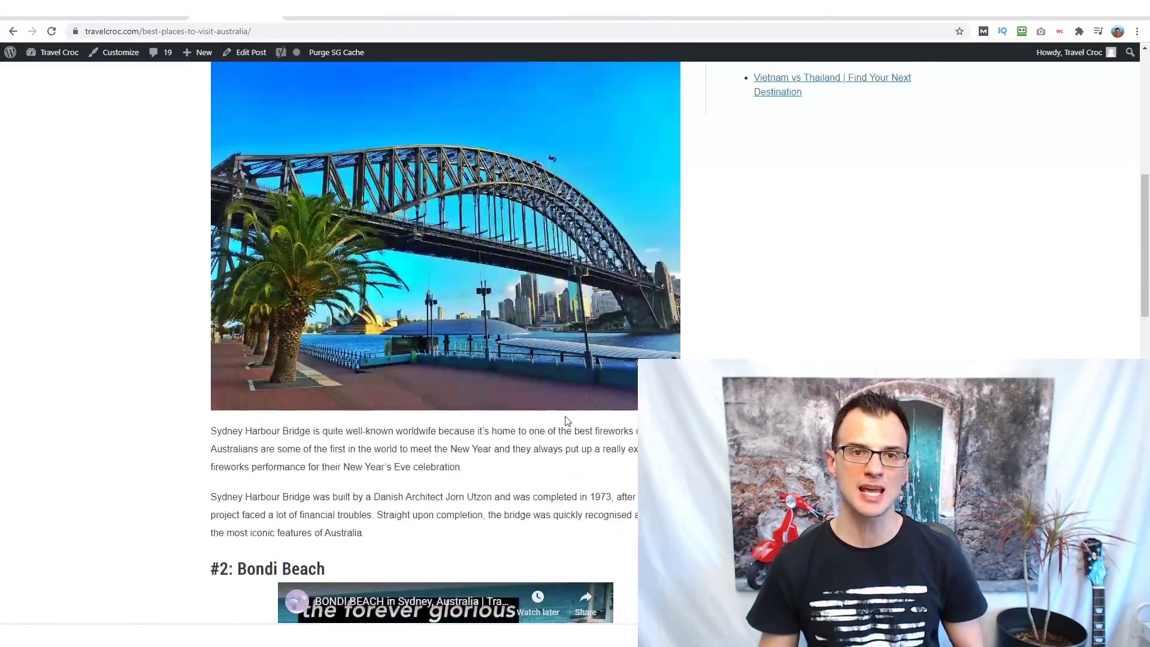